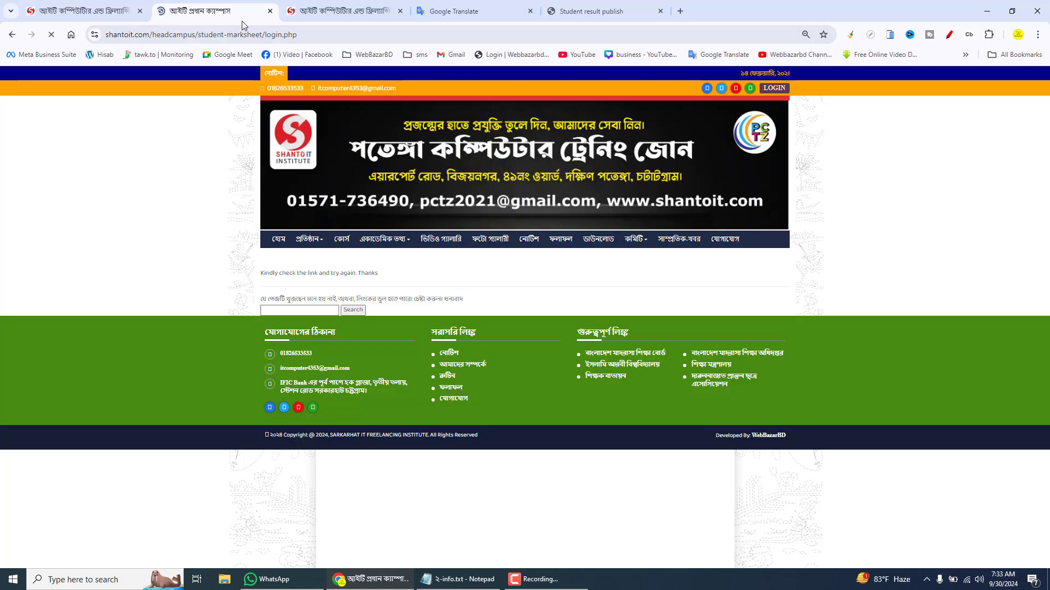
- Open the shantoit.com/headcampus/login.php page and log in with the prefilled admin credentials
{"action": "left_click_drag", "start_coordinate": [223, 34], "coordinate": [448, 36]}
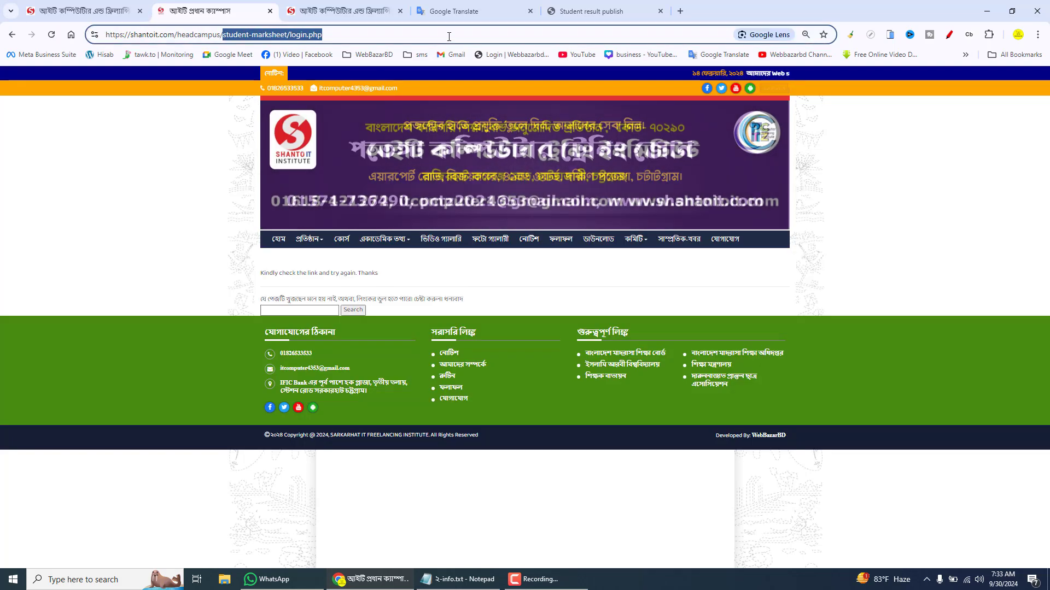
{"action": "type", "text": "login.php"}
{"action": "key", "text": "Return"}
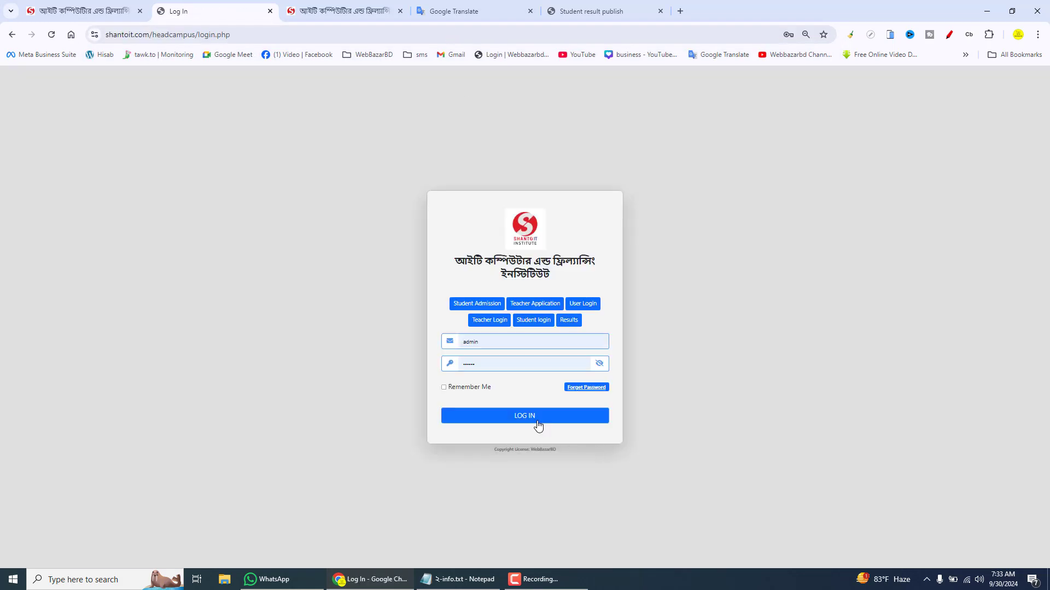
{"action": "left_click", "coordinate": [539, 426]}
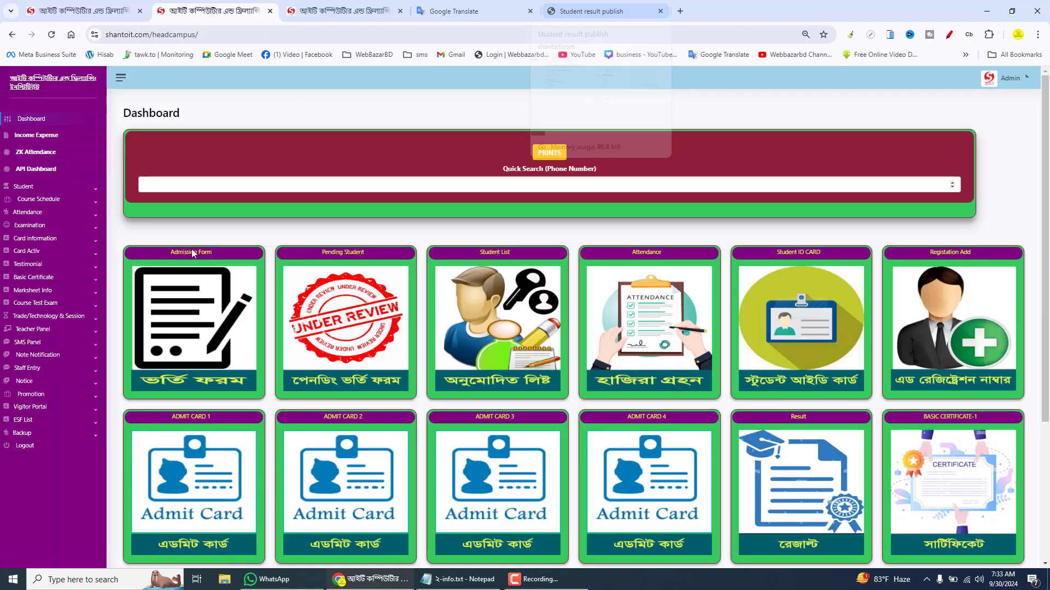
- In Manage Result Publish, list 2024 records for Diploma in Microsoft Office Application and delete the record with serial 2020
{"action": "left_click", "coordinate": [53, 291]}
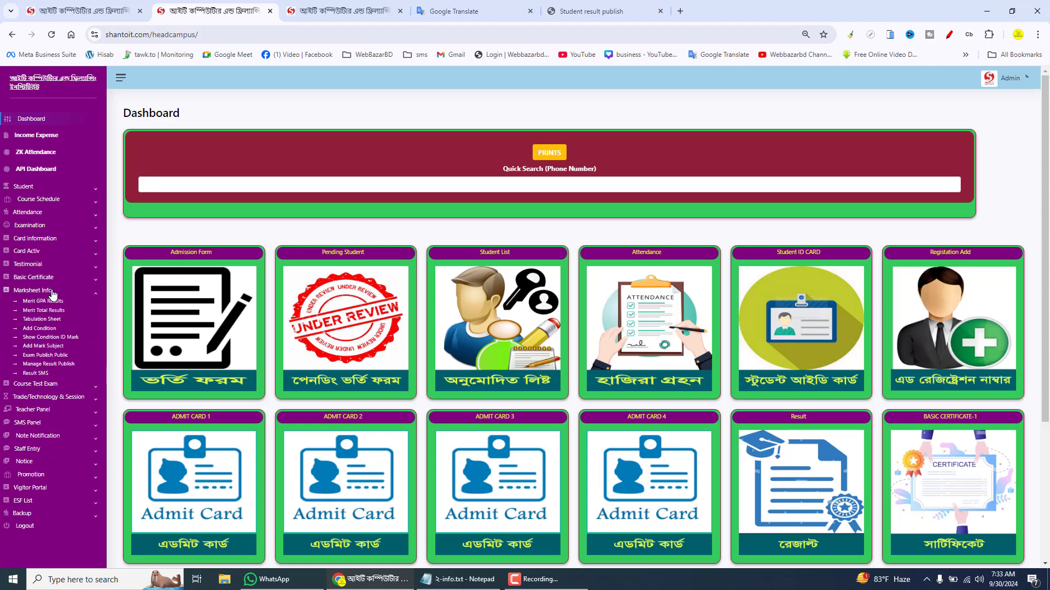
{"action": "left_click", "coordinate": [50, 365]}
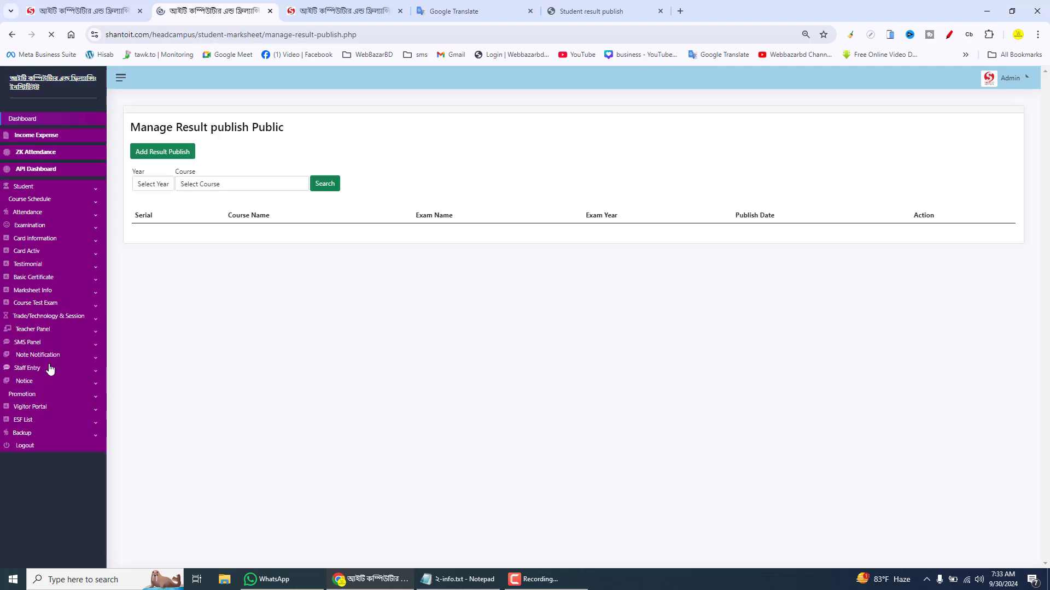
{"action": "left_click", "coordinate": [154, 183]}
{"action": "left_click", "coordinate": [152, 213]}
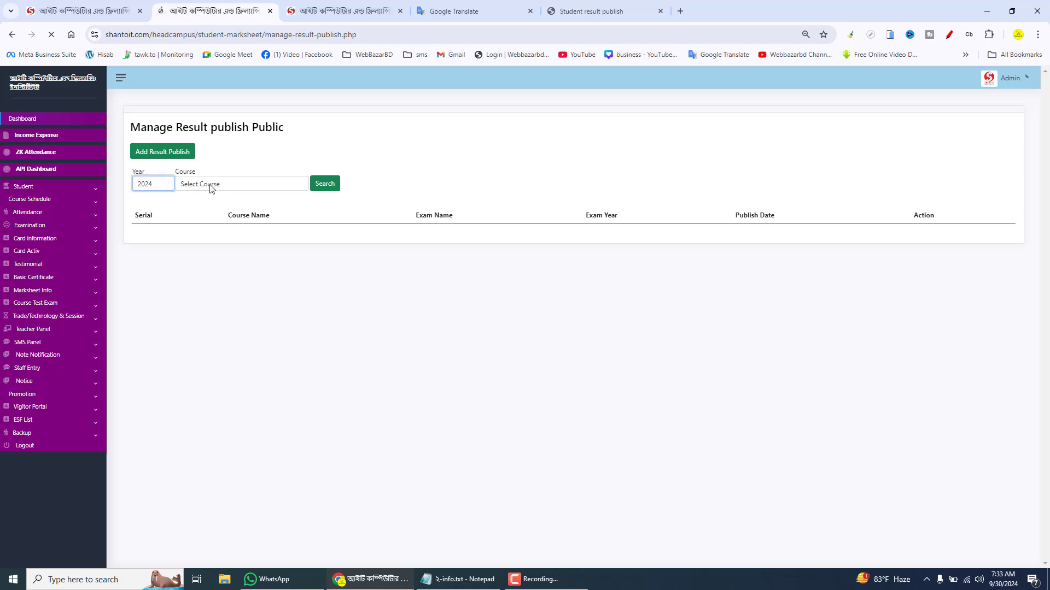
{"action": "left_click", "coordinate": [213, 184]}
{"action": "left_click", "coordinate": [216, 198]}
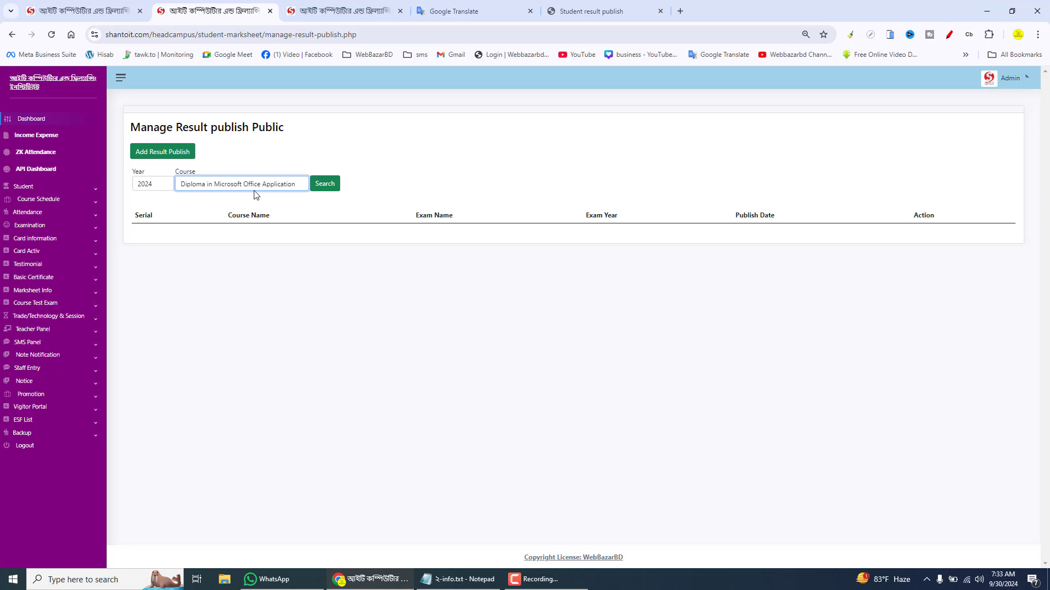
{"action": "left_click", "coordinate": [323, 183]}
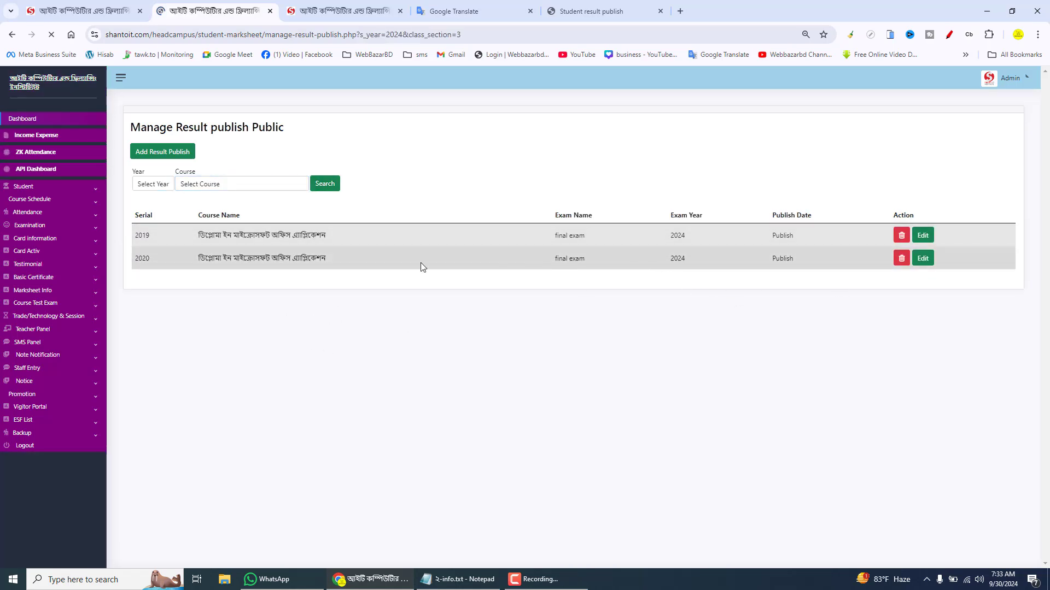
{"action": "left_click", "coordinate": [901, 258]}
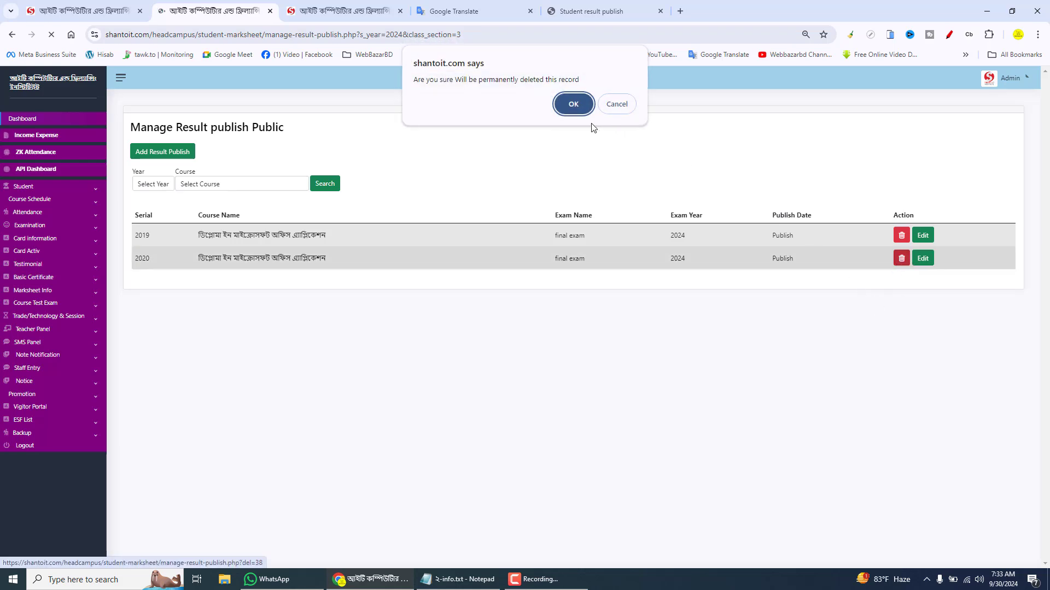
{"action": "key", "text": "Return"}
- List the 2024 published results for Diploma in Microsoft Office Application again and delete the final exam record with serial 2019
{"action": "left_click", "coordinate": [159, 215]}
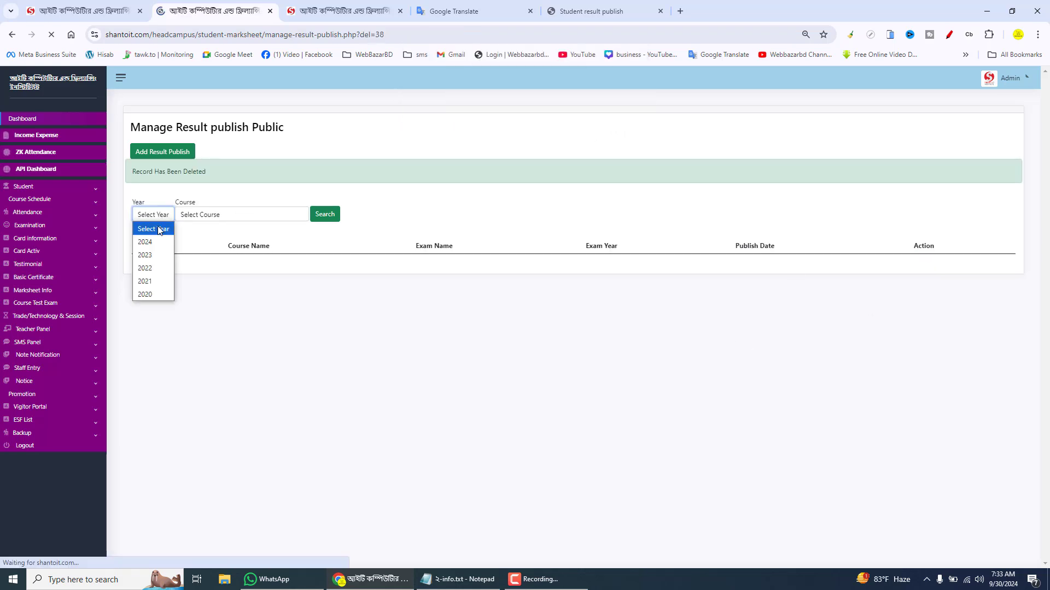
{"action": "left_click", "coordinate": [143, 244]}
{"action": "left_click", "coordinate": [222, 215]}
{"action": "left_click", "coordinate": [219, 241]}
{"action": "left_click", "coordinate": [327, 215]}
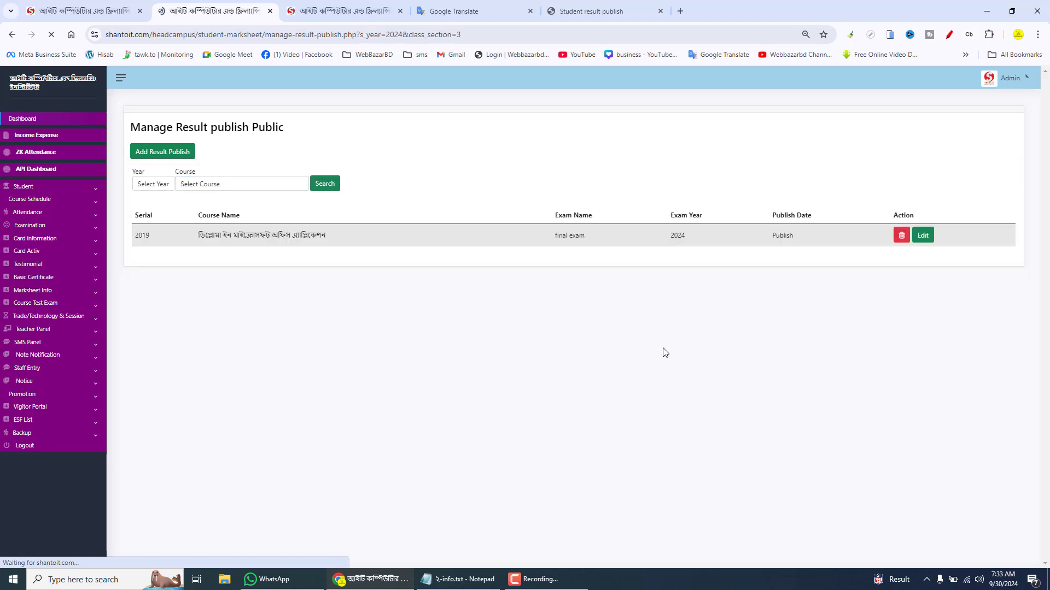
{"action": "left_click", "coordinate": [901, 235]}
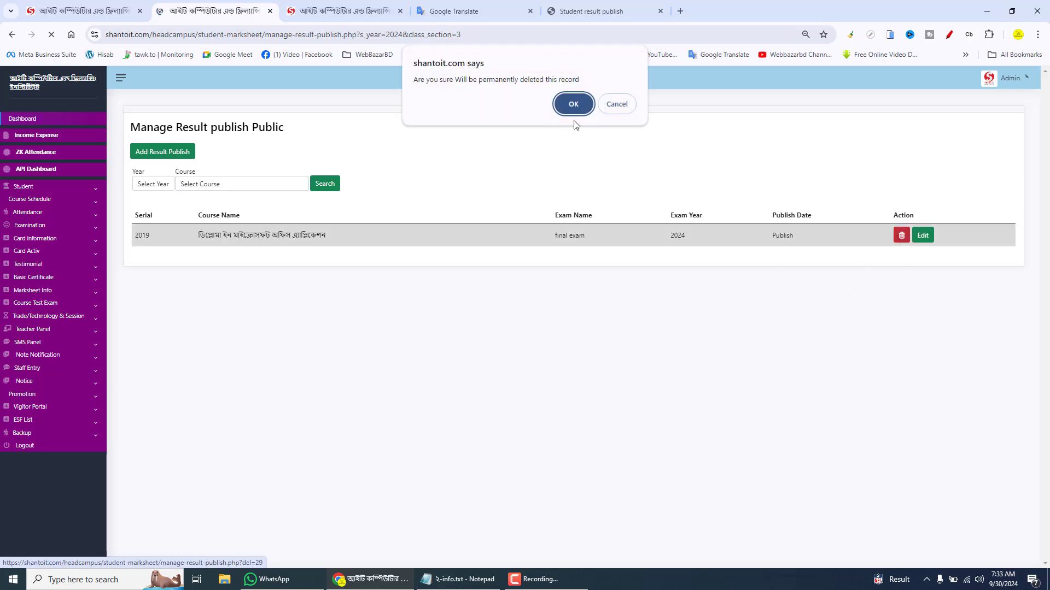
{"action": "left_click", "coordinate": [572, 104]}
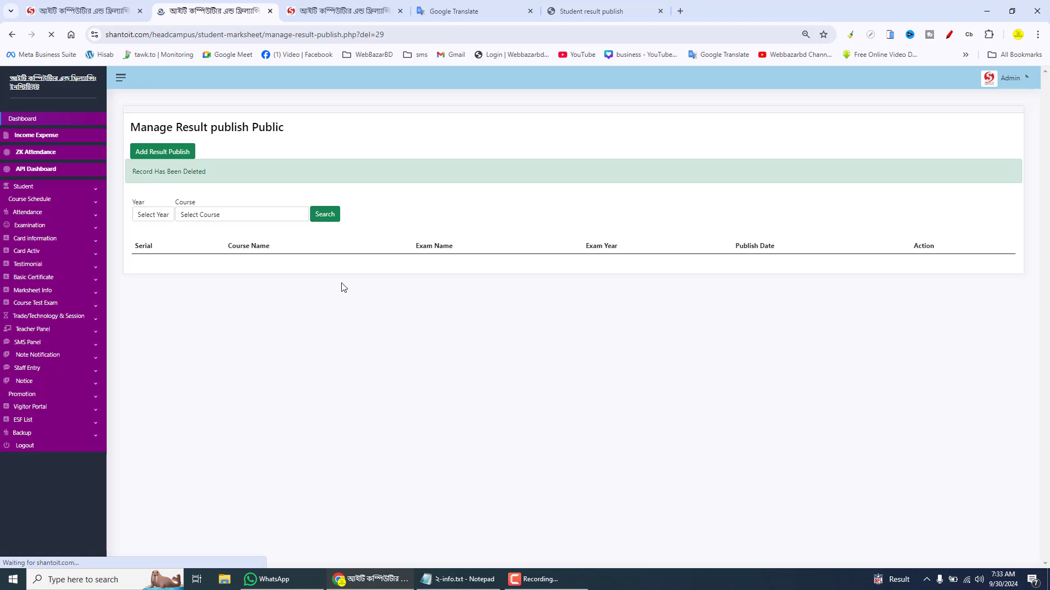
- Copy the student ID from the open public student result page
{"action": "left_click", "coordinate": [585, 4]}
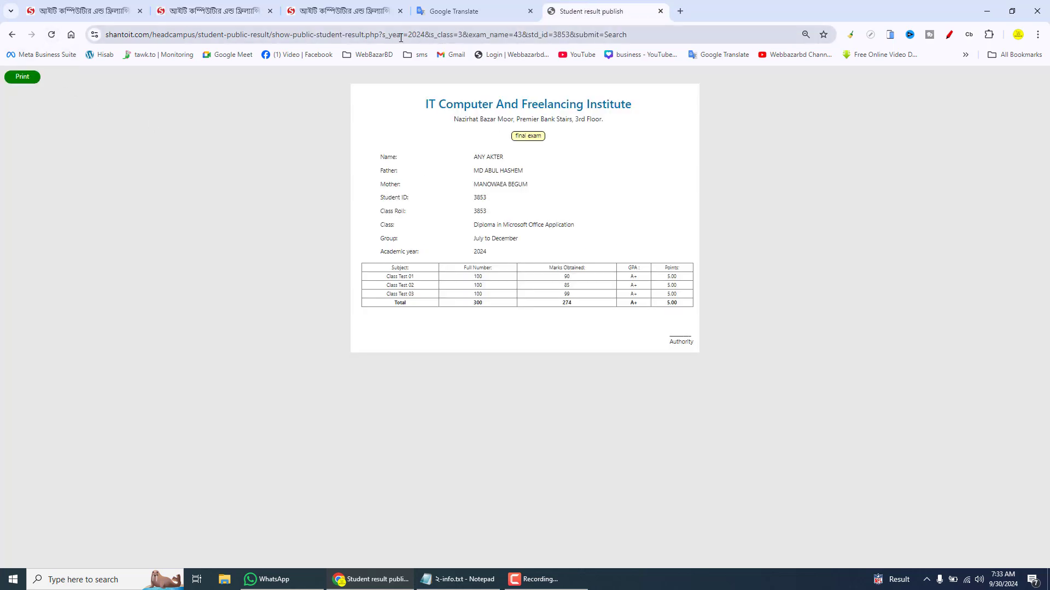
{"action": "double_click", "coordinate": [482, 198]}
{"action": "right_click", "coordinate": [481, 197]}
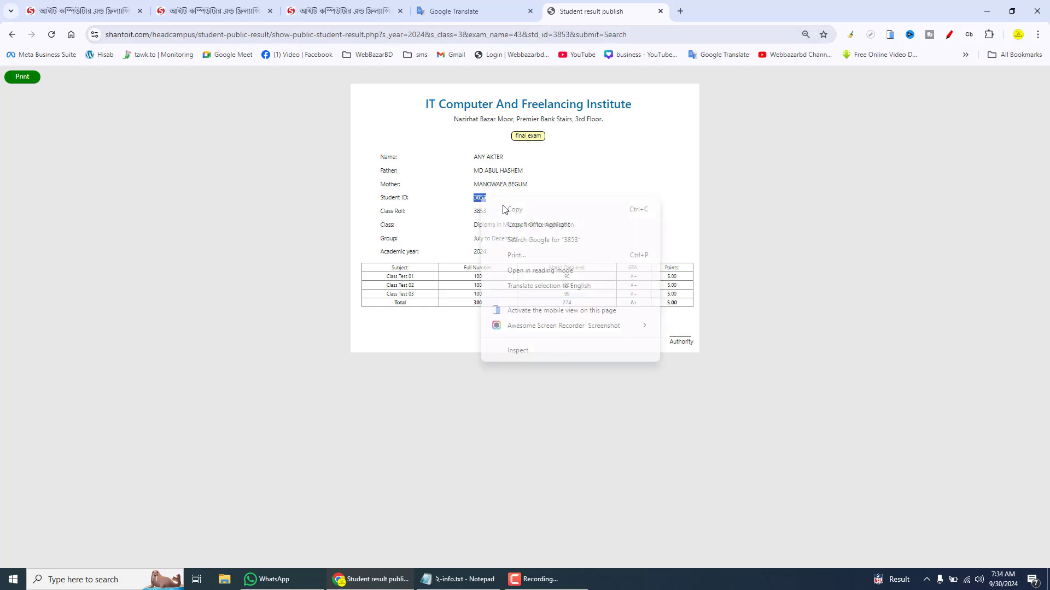
{"action": "left_click", "coordinate": [513, 213]}
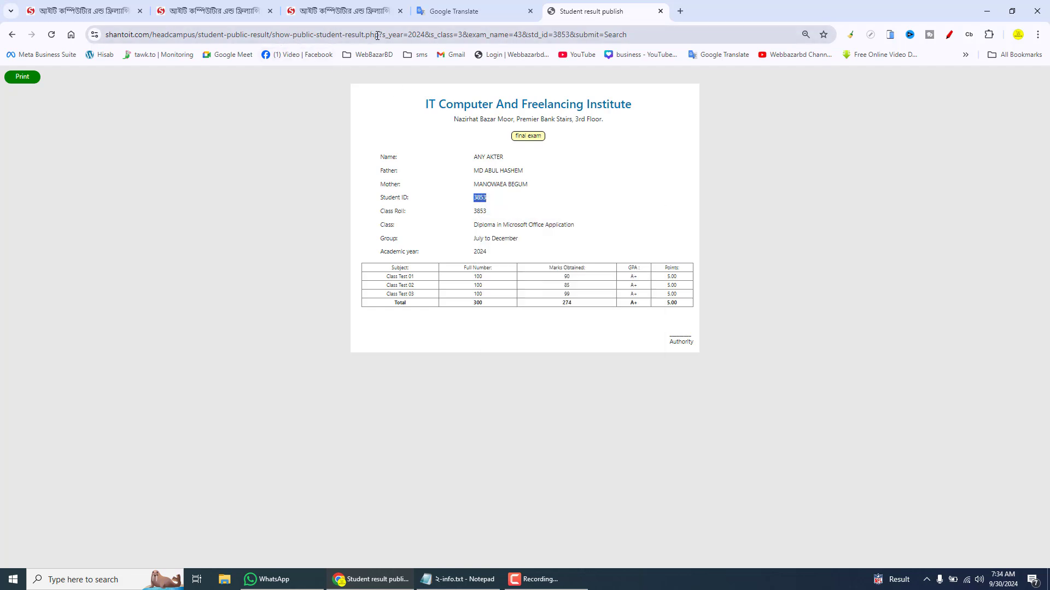
- Return to the headcampus dashboard, log out and open the public Results search form
{"action": "left_click_drag", "start_coordinate": [380, 35], "coordinate": [822, 37]}
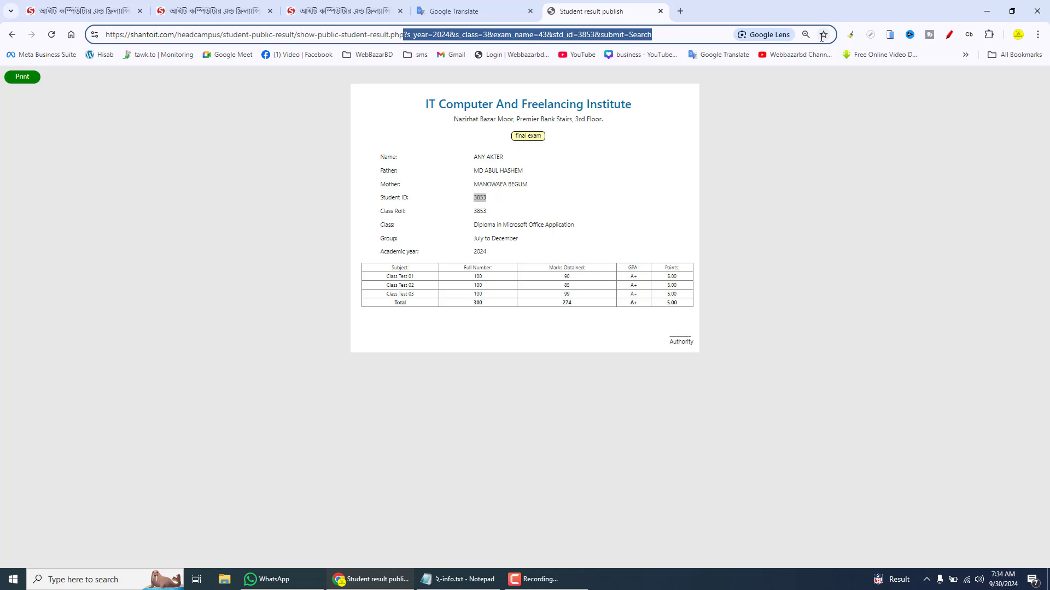
{"action": "key", "text": "BackSpace"}
{"action": "key", "text": "Return"}
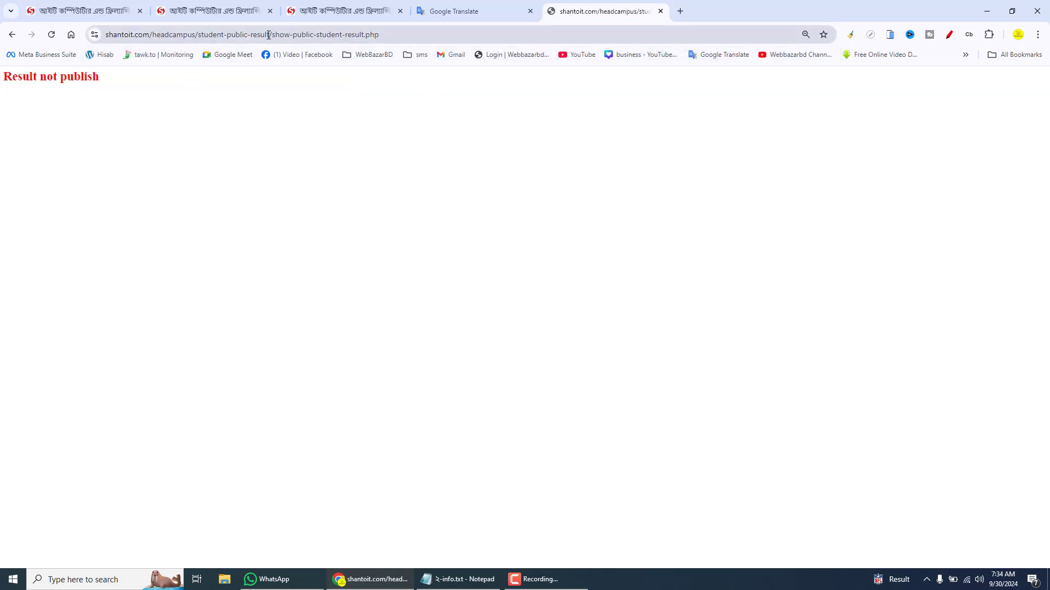
{"action": "left_click_drag", "start_coordinate": [200, 33], "coordinate": [465, 33]}
{"action": "key", "text": "BackSpace"}
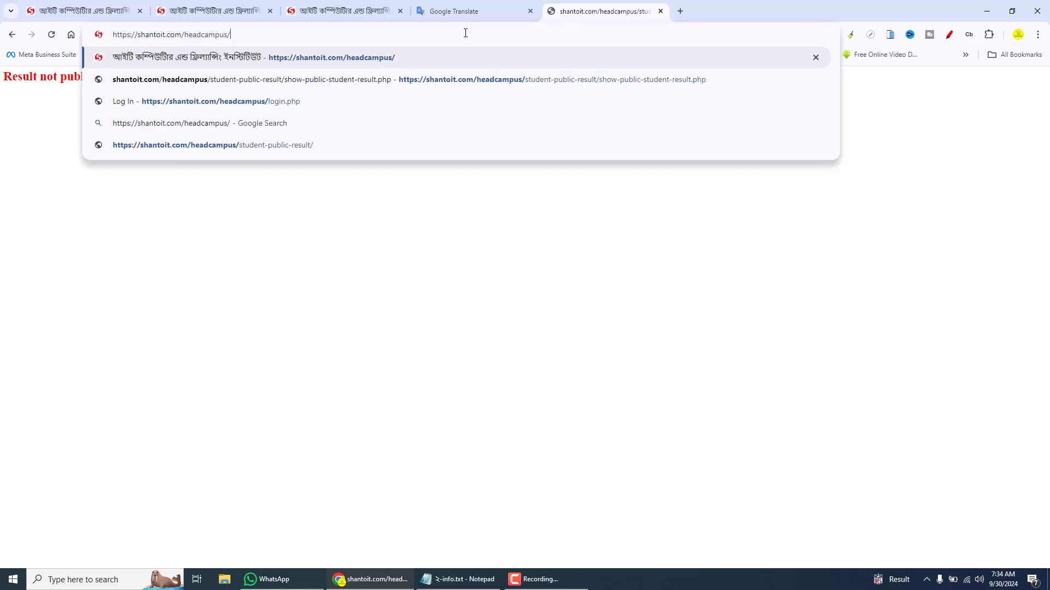
{"action": "key", "text": "Return"}
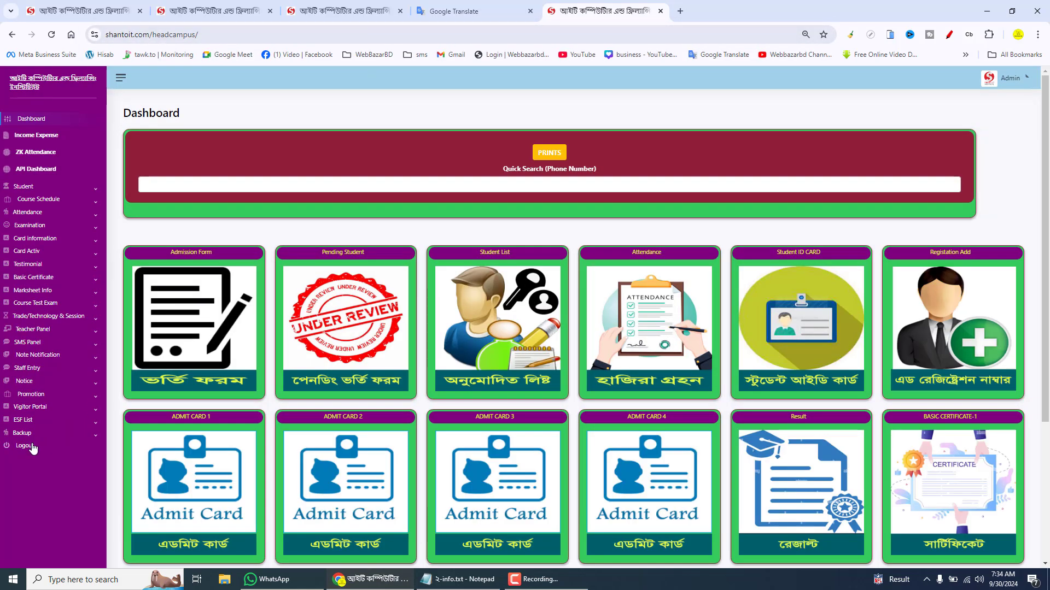
{"action": "left_click", "coordinate": [40, 444]}
{"action": "left_click", "coordinate": [569, 320]}
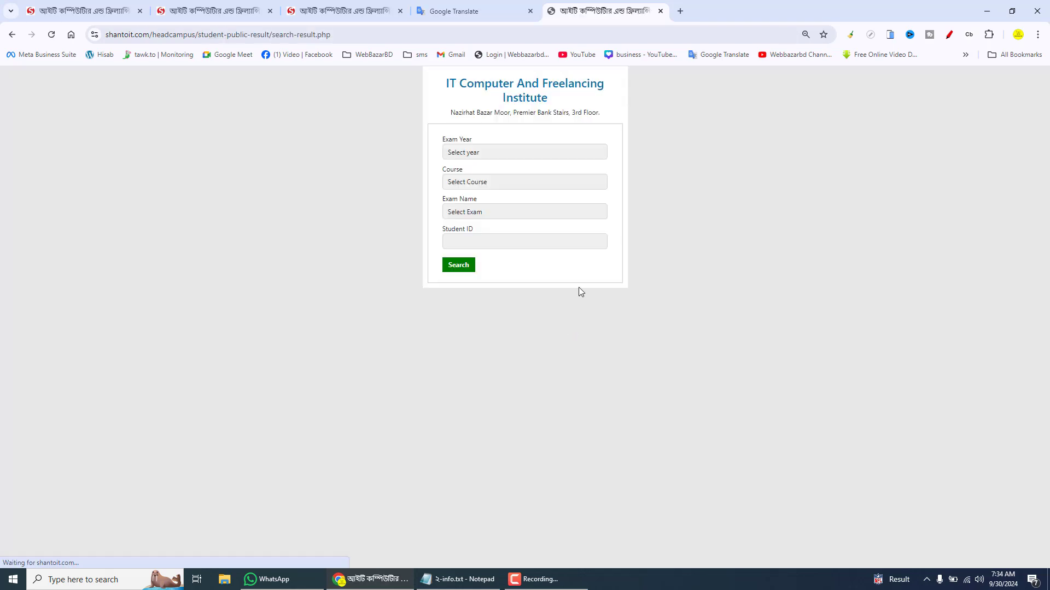
- Search the public results for 2024, Diploma in Microsoft Office Application, final exam, using the copied student ID
{"action": "left_click", "coordinate": [502, 152]}
{"action": "left_click", "coordinate": [478, 180]}
{"action": "left_click", "coordinate": [487, 182]}
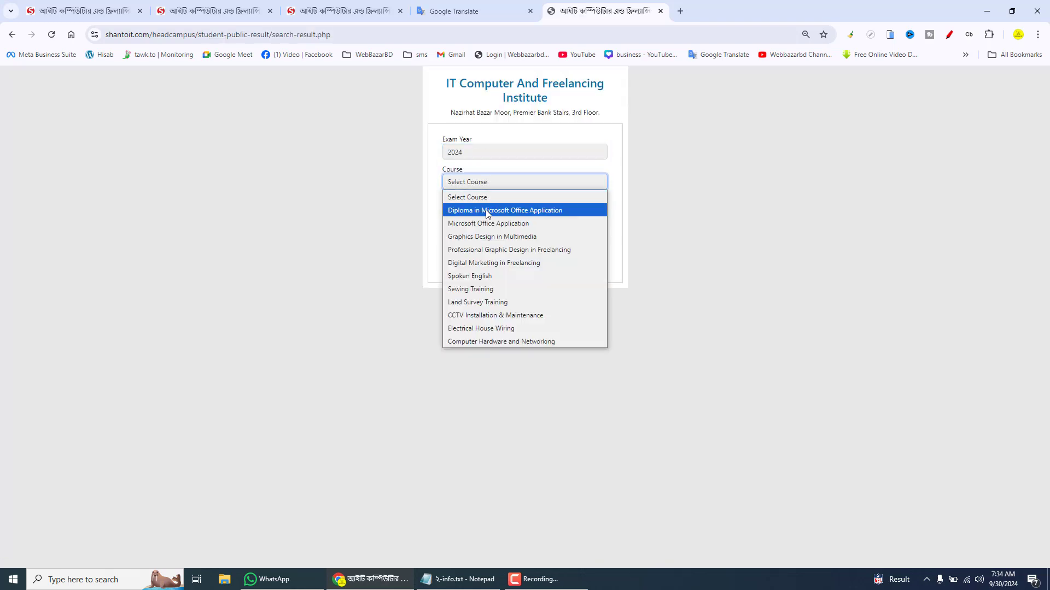
{"action": "left_click", "coordinate": [488, 210]}
{"action": "left_click", "coordinate": [492, 215]}
{"action": "left_click", "coordinate": [482, 237]}
{"action": "right_click", "coordinate": [482, 241]}
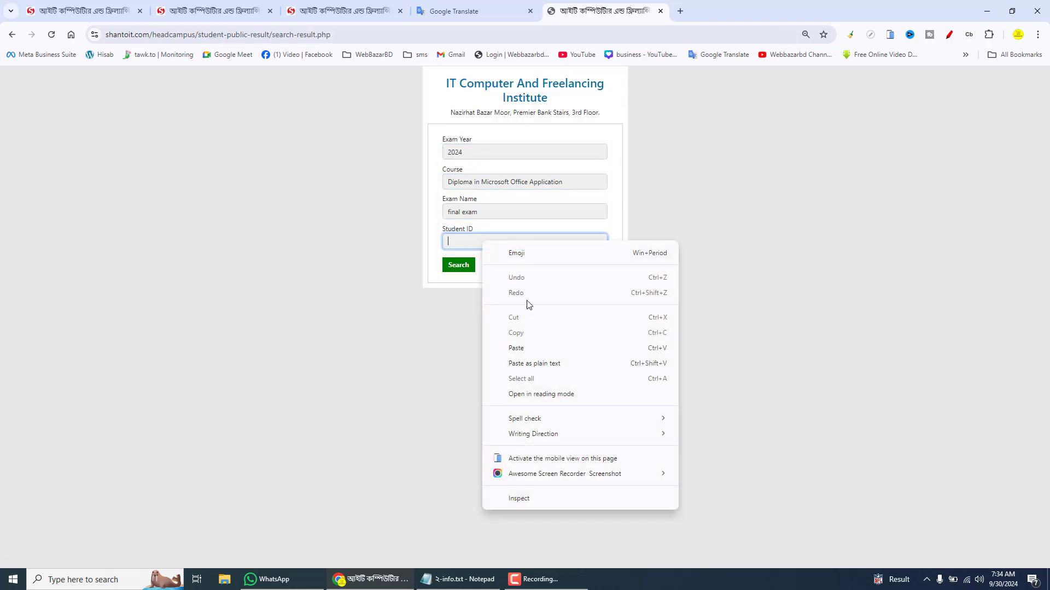
{"action": "left_click", "coordinate": [520, 348]}
{"action": "left_click", "coordinate": [468, 265]}
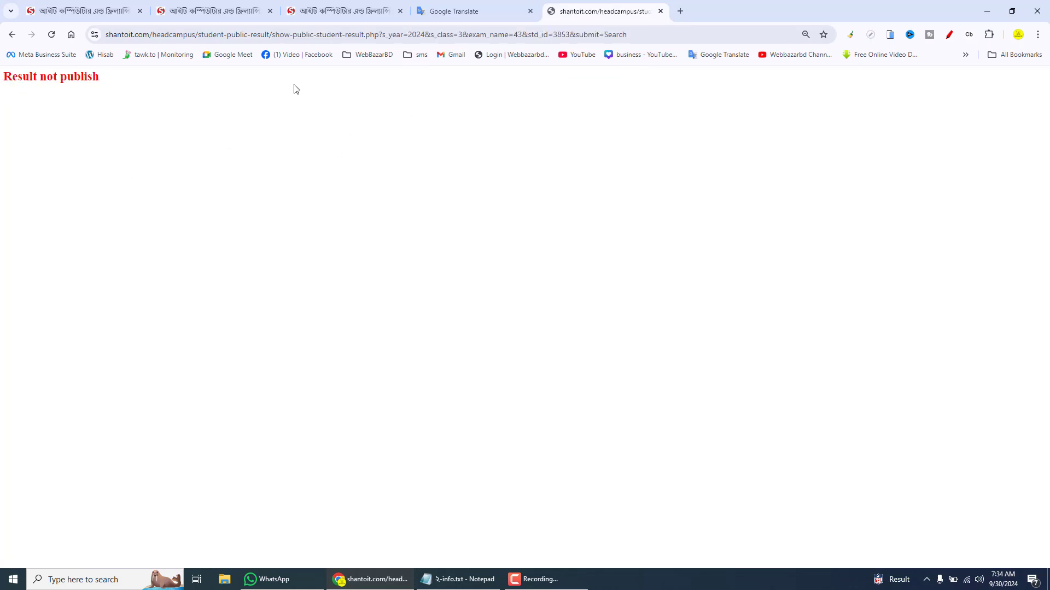
- Go back to headcampus and list the Show Condition ID & Mark entries for Diploma in Microsoft Office Application, 2024
{"action": "left_click_drag", "start_coordinate": [200, 37], "coordinate": [629, 35]}
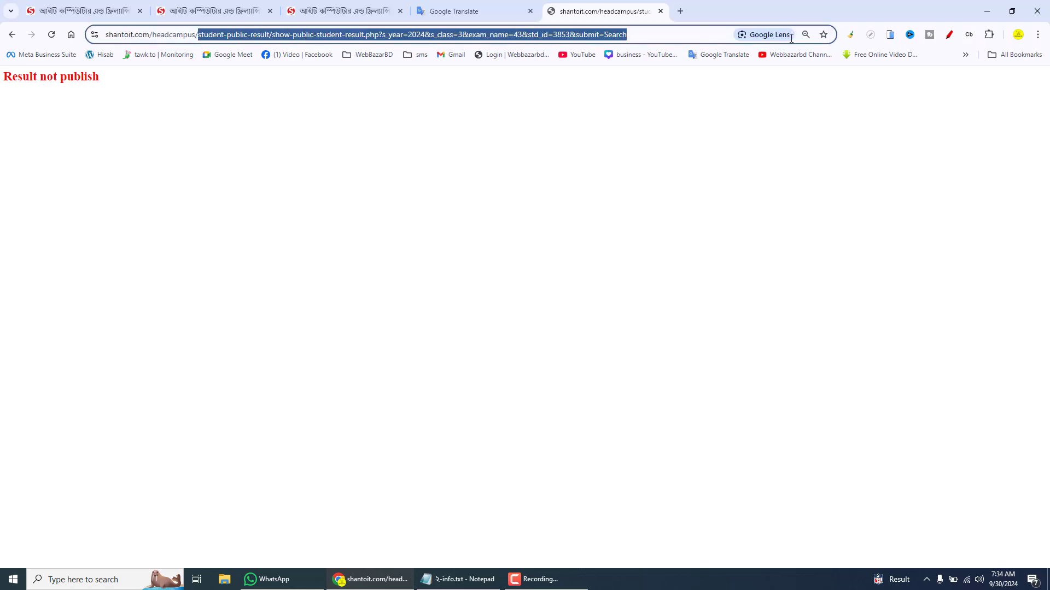
{"action": "key", "text": "BackSpace"}
{"action": "key", "text": "Return"}
{"action": "left_click", "coordinate": [47, 291]}
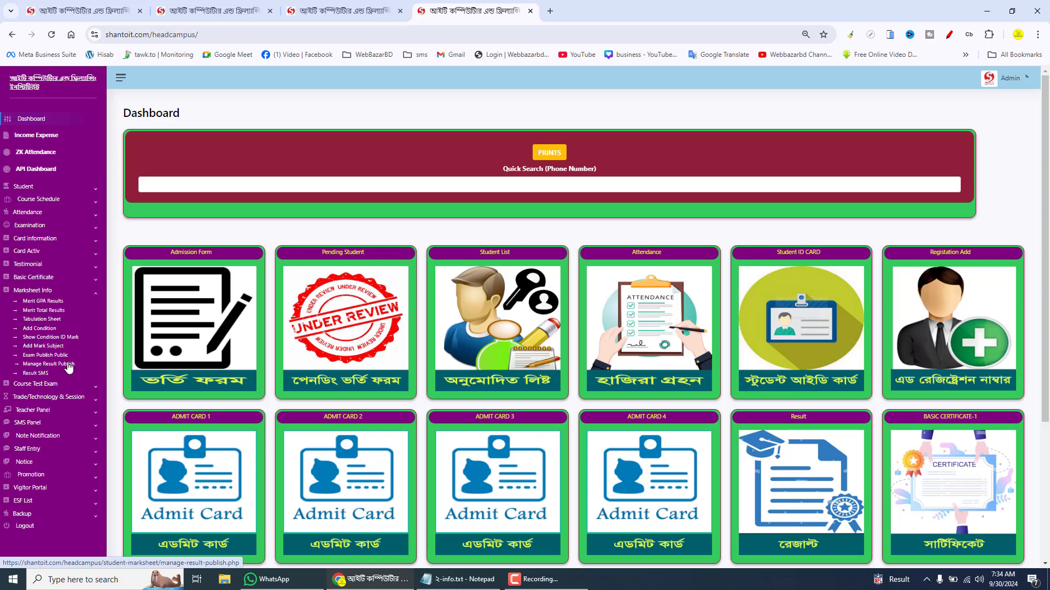
{"action": "left_click", "coordinate": [49, 341]}
{"action": "left_click", "coordinate": [155, 163]}
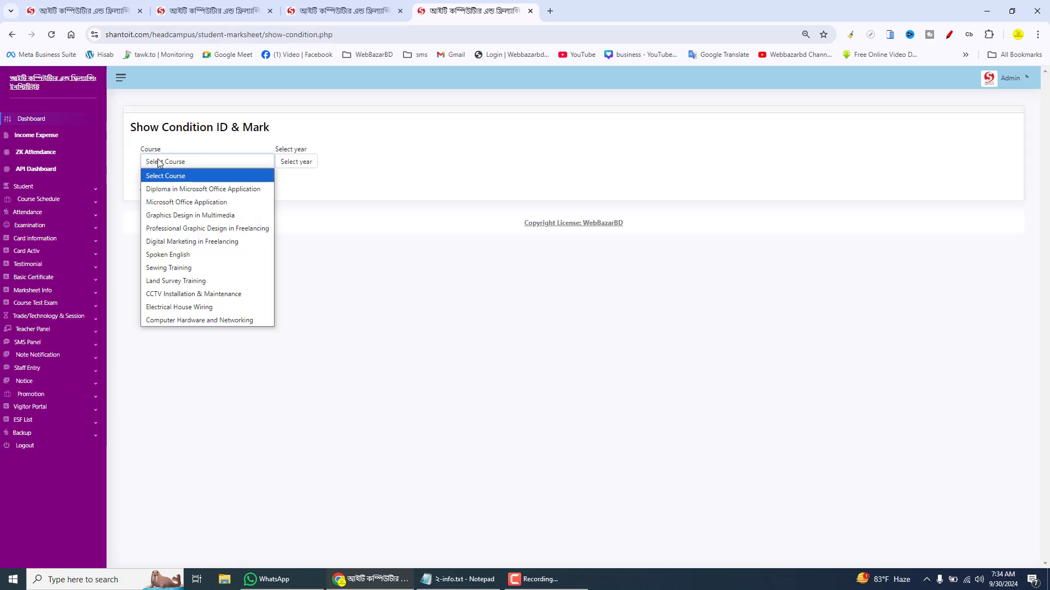
{"action": "left_click", "coordinate": [162, 189]}
{"action": "left_click", "coordinate": [296, 162]}
{"action": "left_click", "coordinate": [298, 189]}
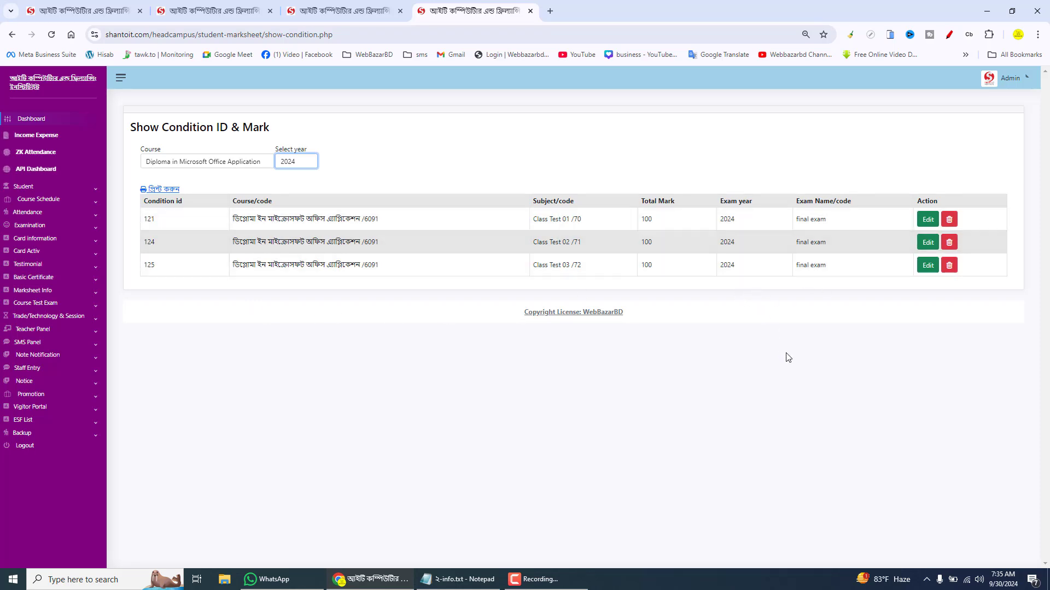
{"action": "left_click_drag", "start_coordinate": [790, 196], "coordinate": [872, 294]}
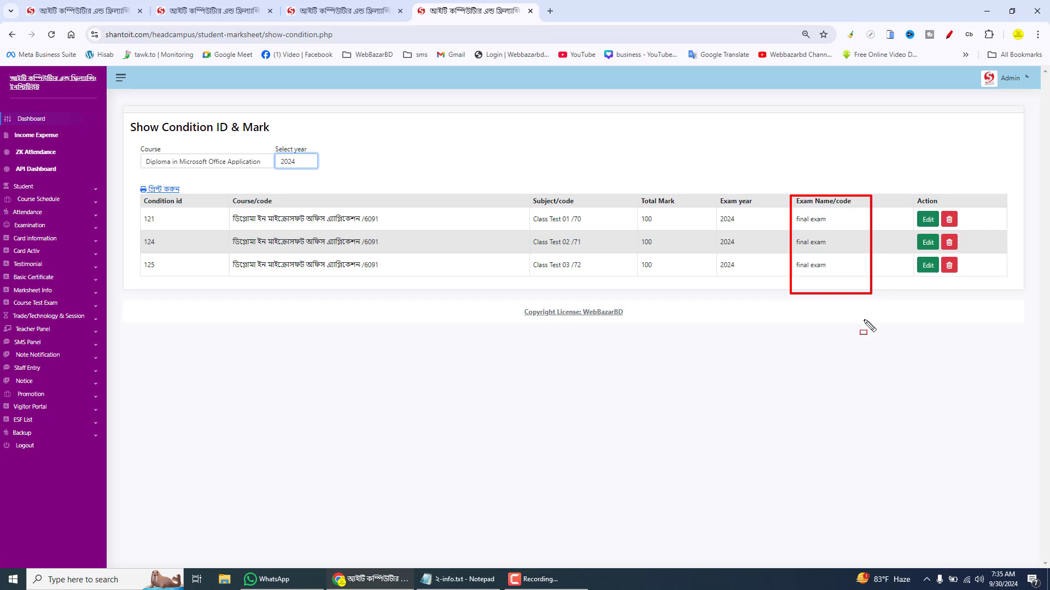
{"action": "left_click_drag", "start_coordinate": [523, 191], "coordinate": [602, 287]}
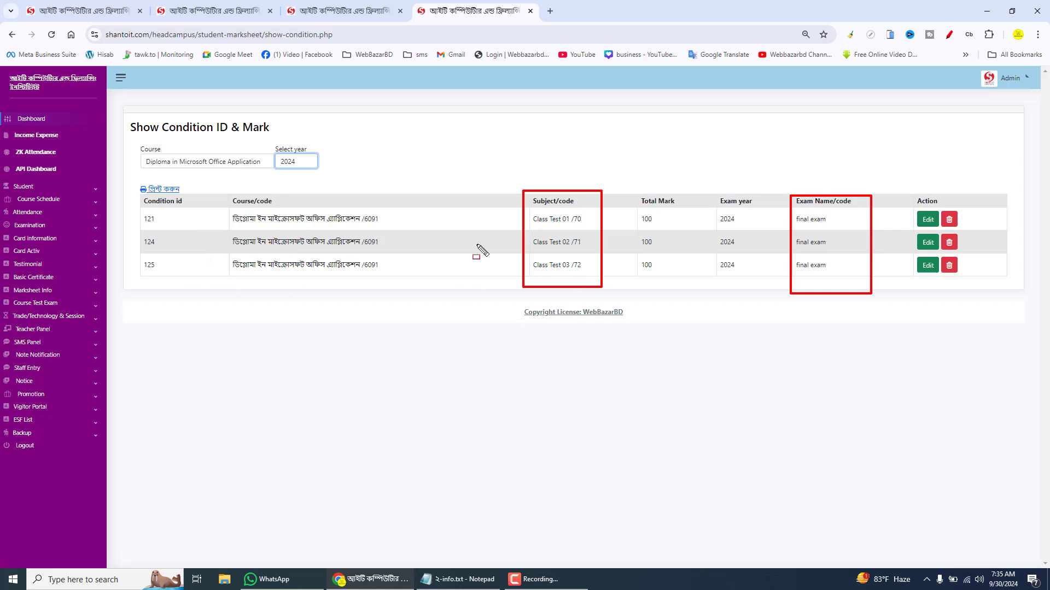
{"action": "key", "text": "Escape"}
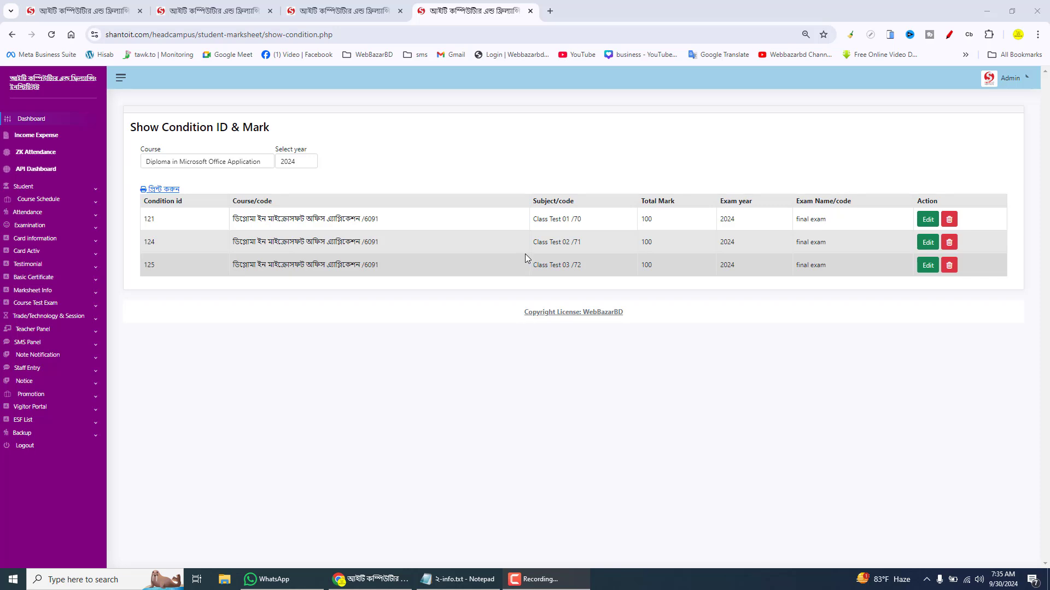
- Delete the Class Test 01 condition and list the Diploma in Microsoft Office Application conditions for 2024 again
{"action": "left_click", "coordinate": [949, 219]}
{"action": "key", "text": "Return"}
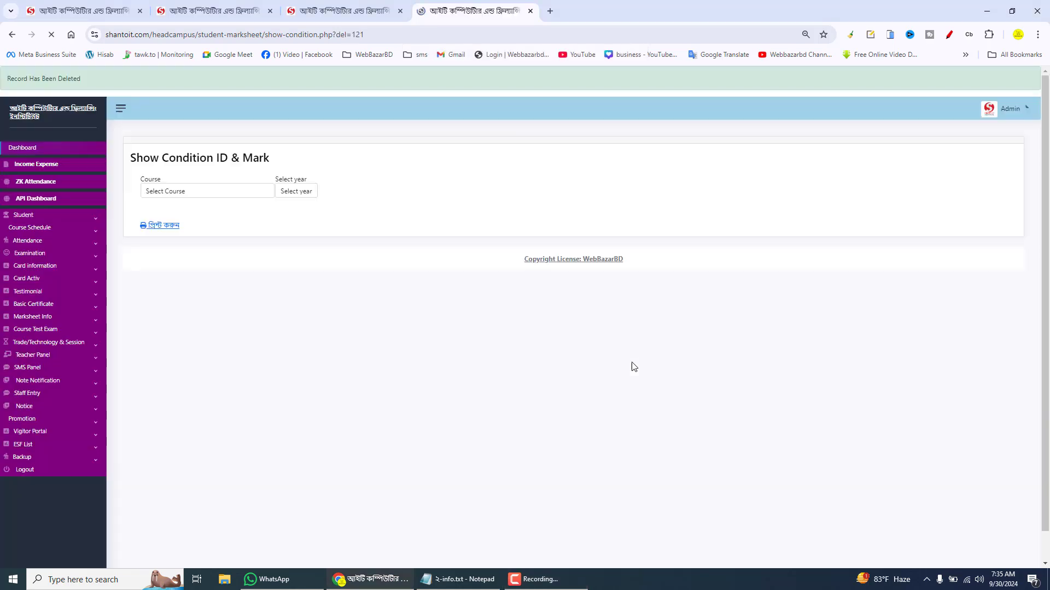
{"action": "left_click", "coordinate": [225, 191]}
{"action": "left_click", "coordinate": [201, 219]}
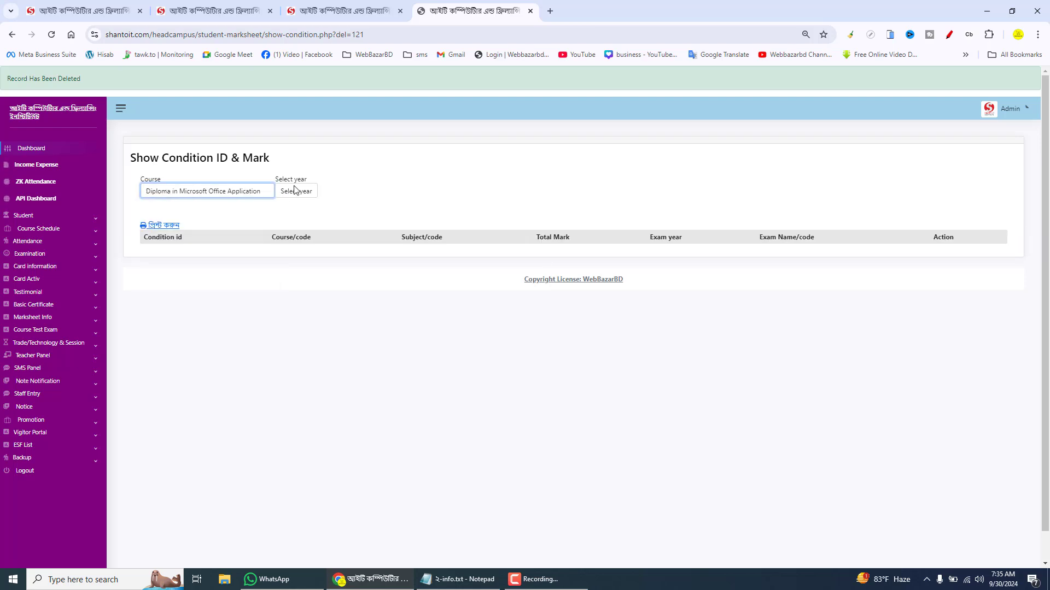
{"action": "left_click", "coordinate": [296, 191]}
{"action": "left_click", "coordinate": [295, 215]}
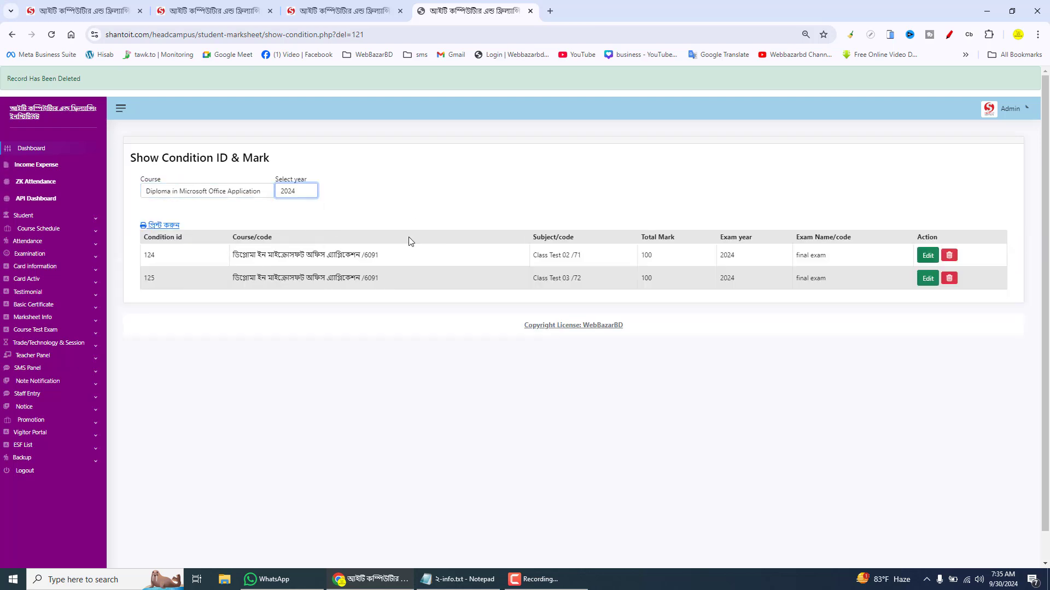
- Delete the Class Test 02 condition and list the Diploma in Microsoft Office Application conditions for 2024 again
{"action": "left_click", "coordinate": [949, 255]}
{"action": "left_click", "coordinate": [569, 104]}
{"action": "left_click", "coordinate": [222, 192]}
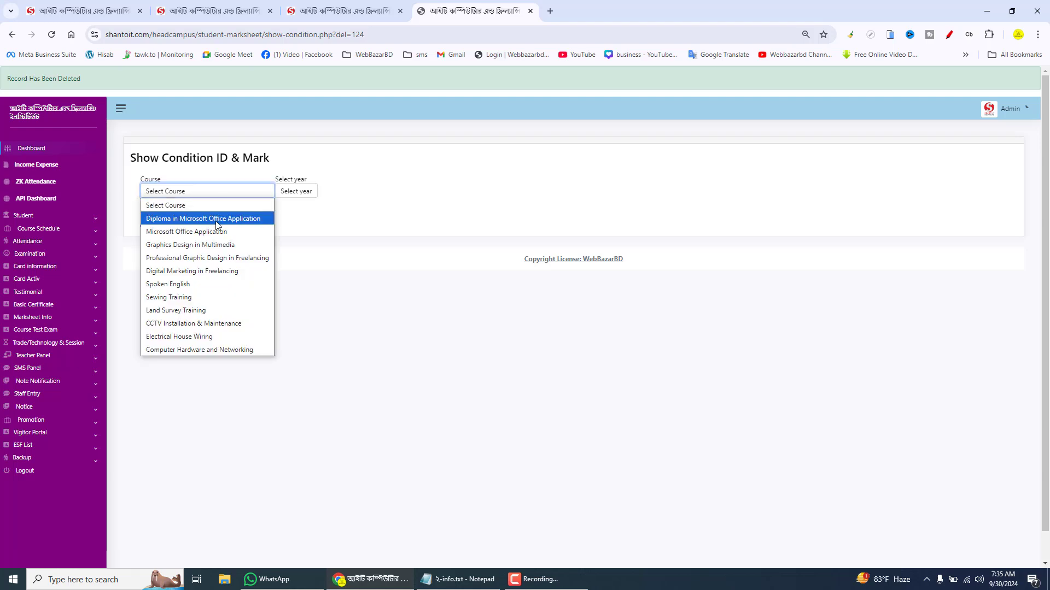
{"action": "left_click", "coordinate": [202, 218]}
{"action": "left_click", "coordinate": [296, 191]}
{"action": "left_click", "coordinate": [295, 216]}
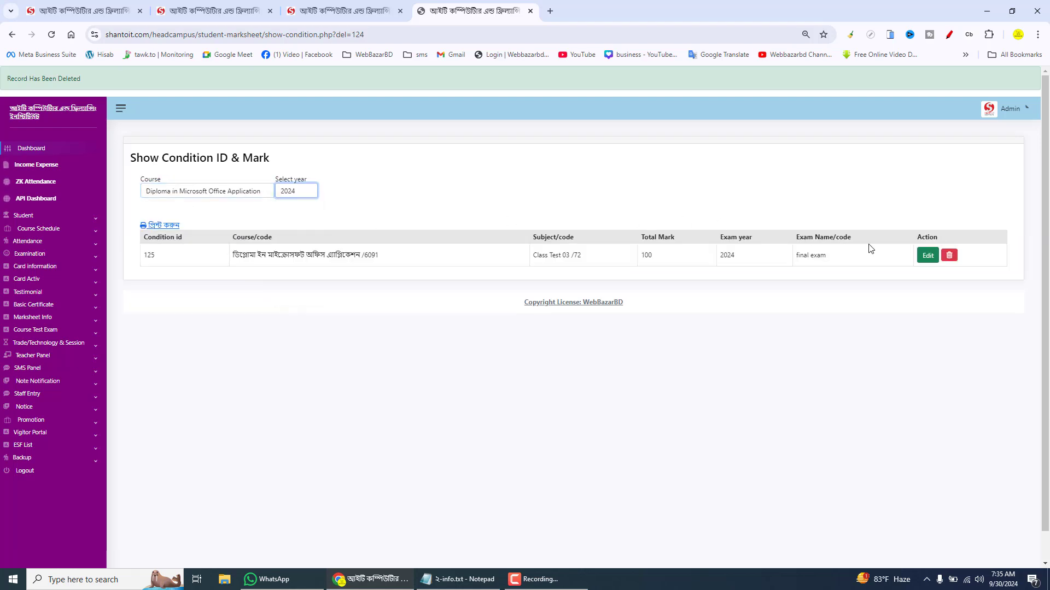
- Delete the Class Test 03 condition and reload the 2024 condition list for Diploma in Microsoft Office Application
{"action": "left_click", "coordinate": [949, 255]}
{"action": "left_click", "coordinate": [570, 104]}
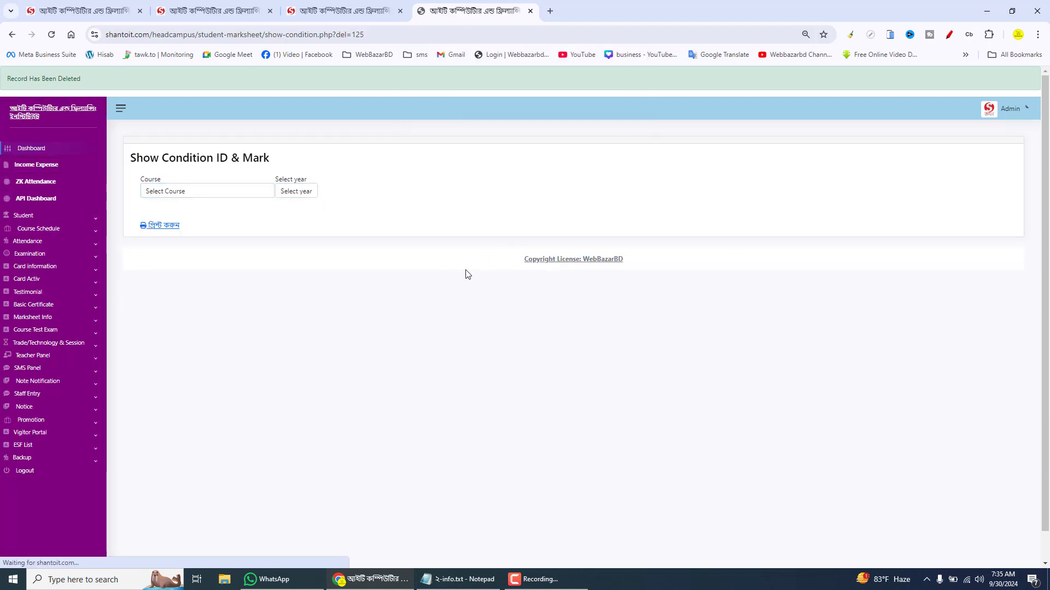
{"action": "left_click", "coordinate": [230, 192]}
{"action": "left_click", "coordinate": [211, 216]}
{"action": "left_click", "coordinate": [302, 192]}
{"action": "left_click", "coordinate": [305, 219]}
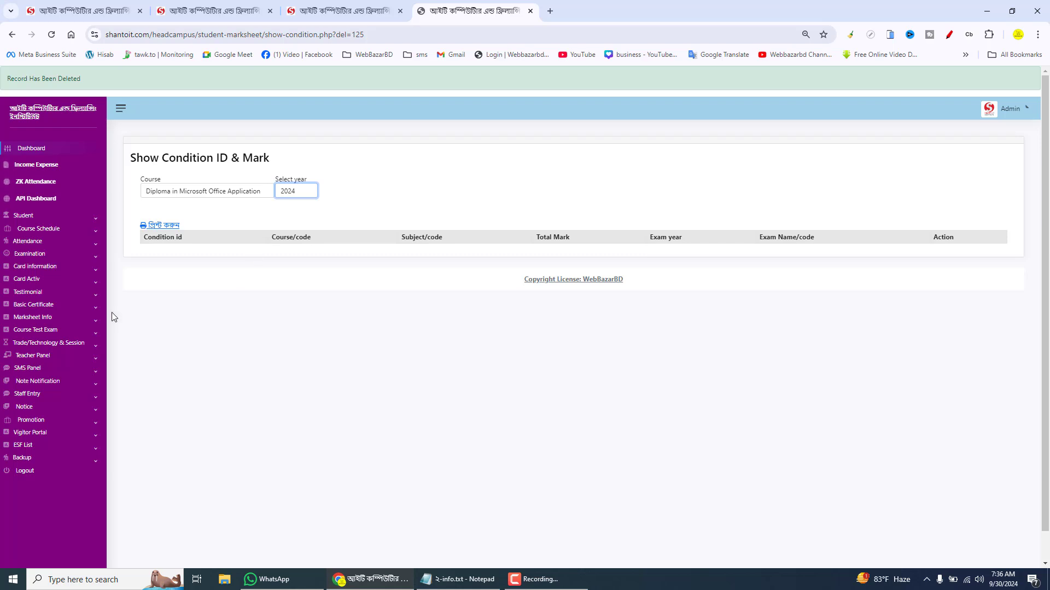
- Open the examination name list and examine the final exam entry's name, exam center and exam key
{"action": "left_click", "coordinate": [30, 254]}
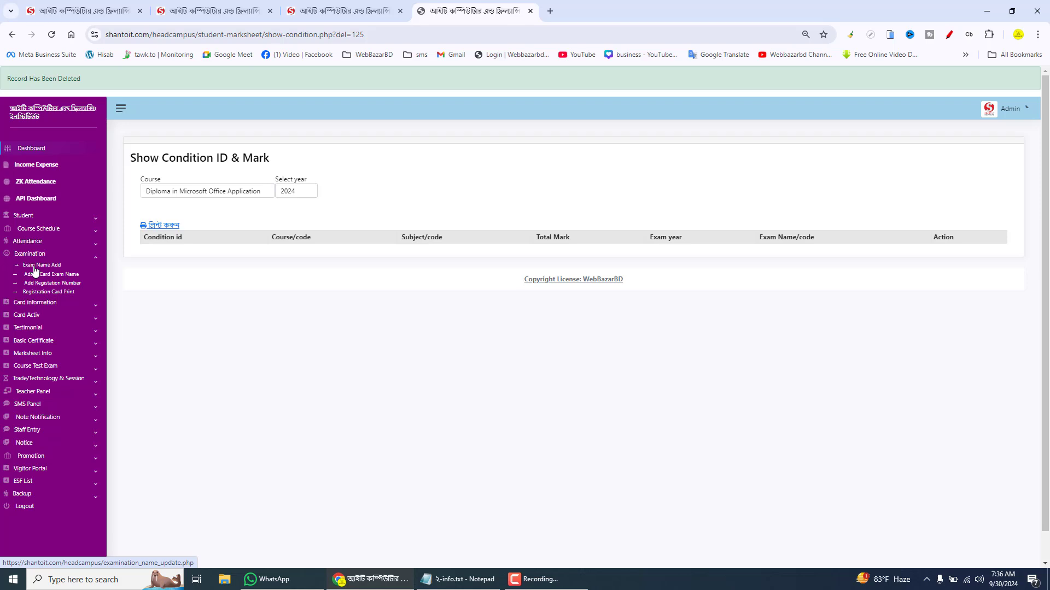
{"action": "left_click", "coordinate": [34, 265]}
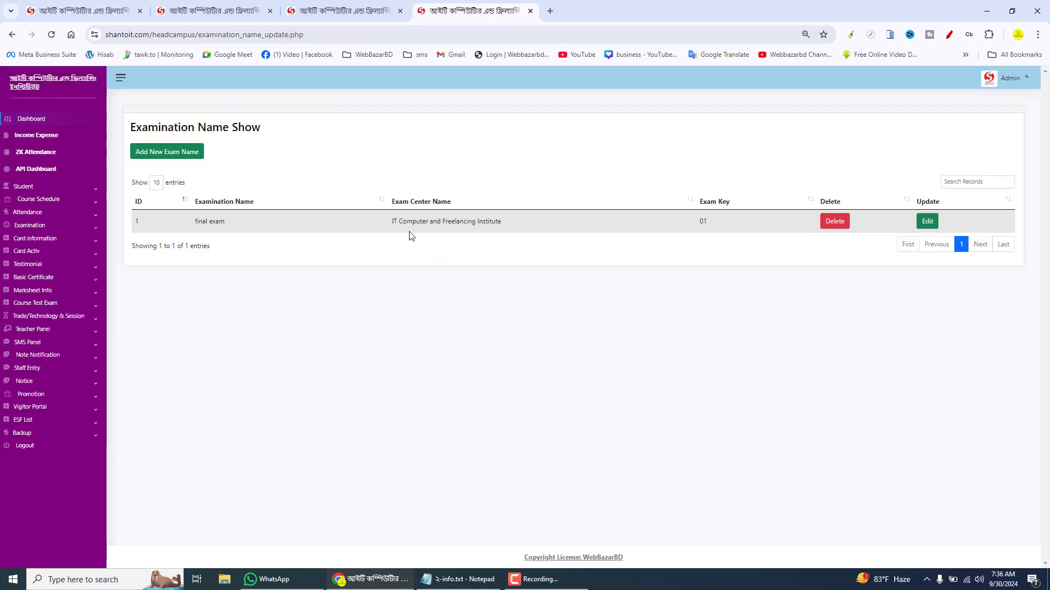
{"action": "left_click_drag", "start_coordinate": [390, 221], "coordinate": [509, 228]}
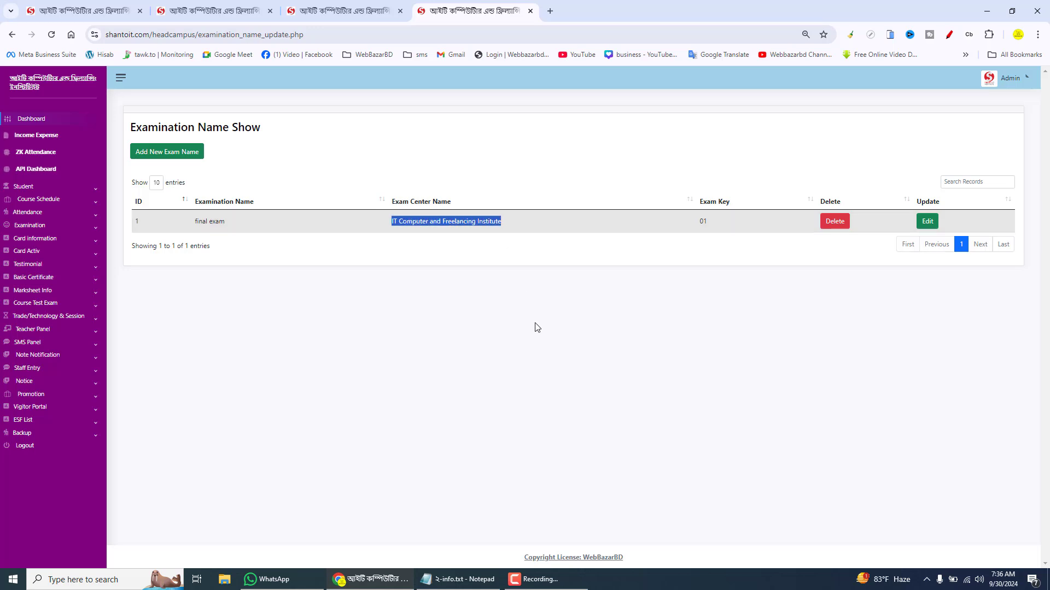
{"action": "left_click_drag", "start_coordinate": [698, 220], "coordinate": [717, 221]}
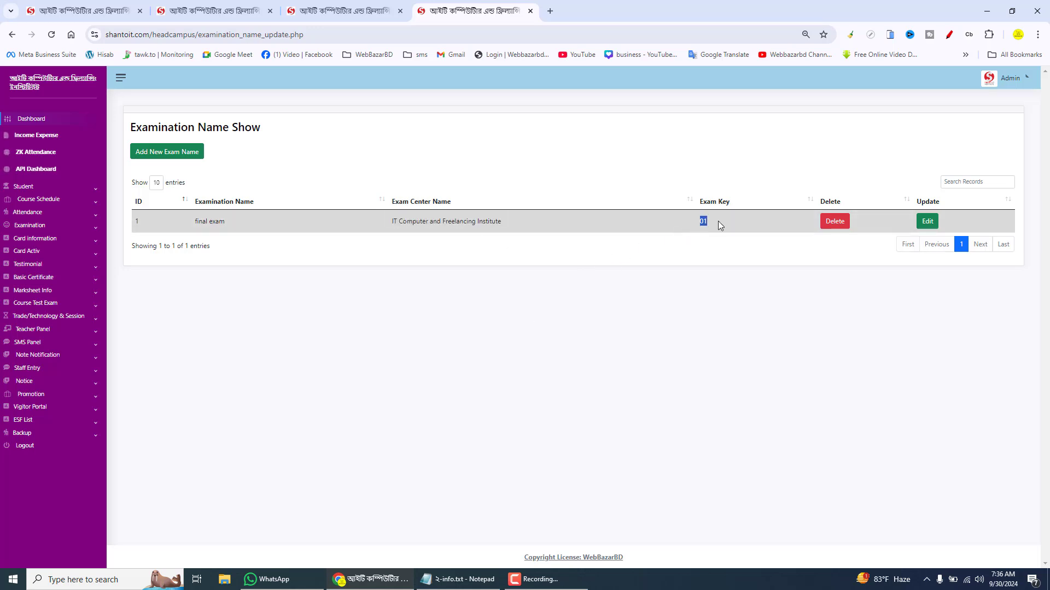
{"action": "left_click_drag", "start_coordinate": [196, 221], "coordinate": [239, 225]}
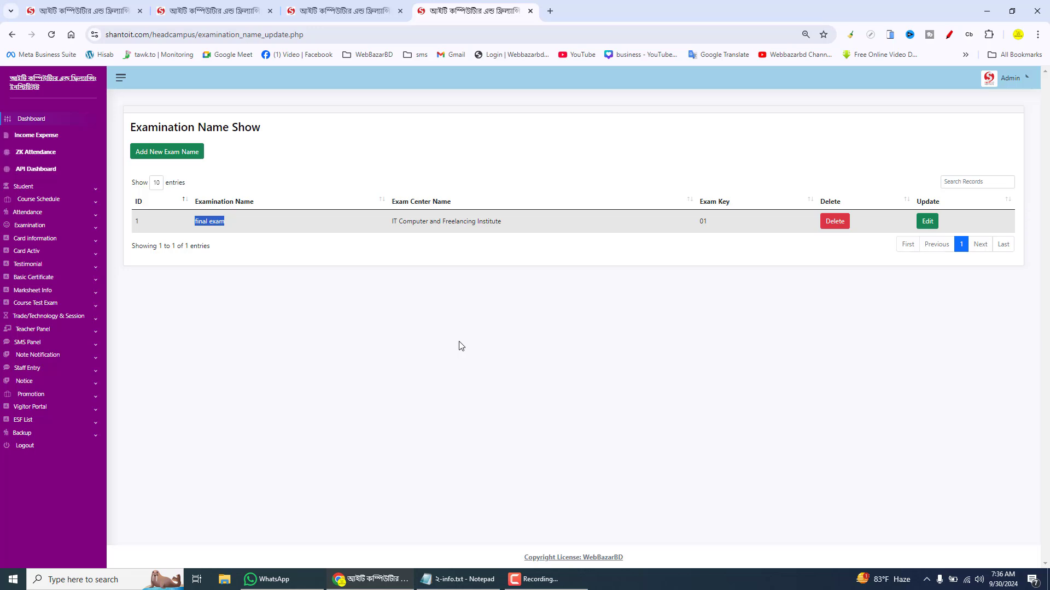
{"action": "left_click", "coordinate": [201, 221]}
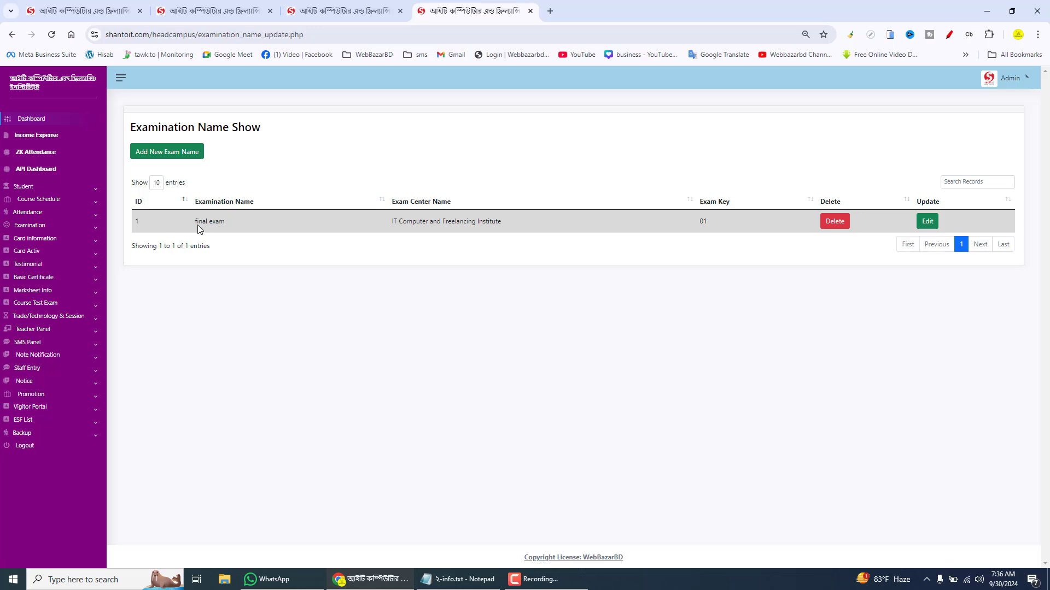
{"action": "triple_click", "coordinate": [210, 221]}
{"action": "left_click", "coordinate": [208, 220]}
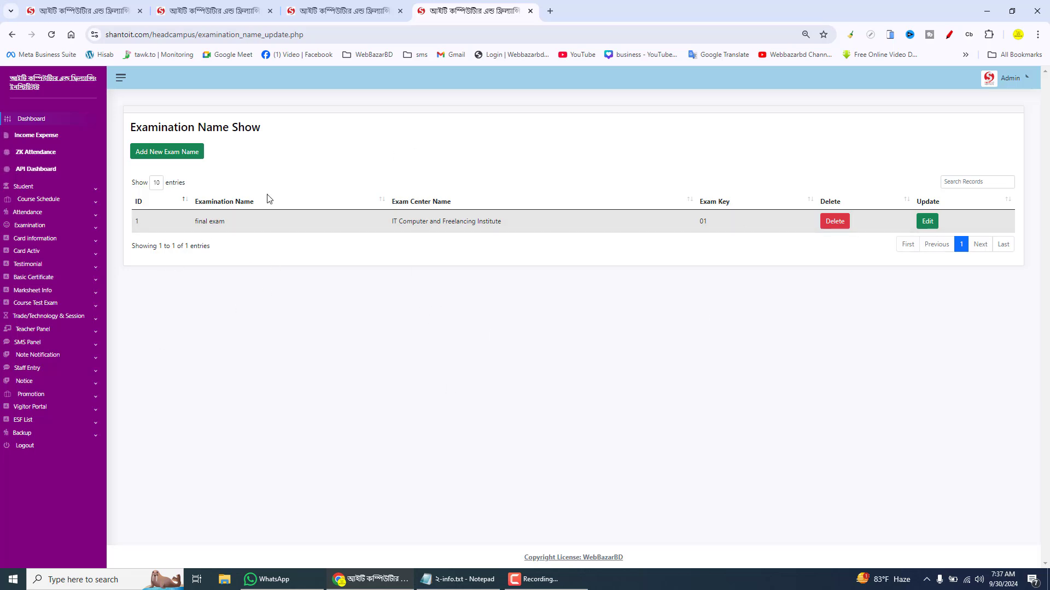
{"action": "left_click_drag", "start_coordinate": [191, 228], "coordinate": [240, 227]}
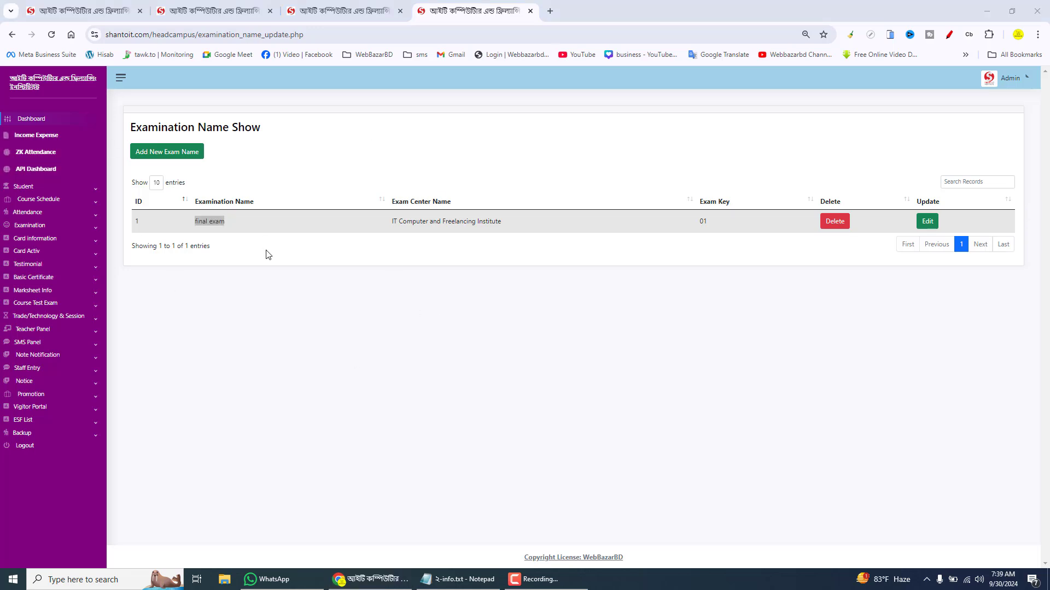
- Rename the final exam entry to "final exam 2024" and save the update
{"action": "left_click", "coordinate": [927, 220]}
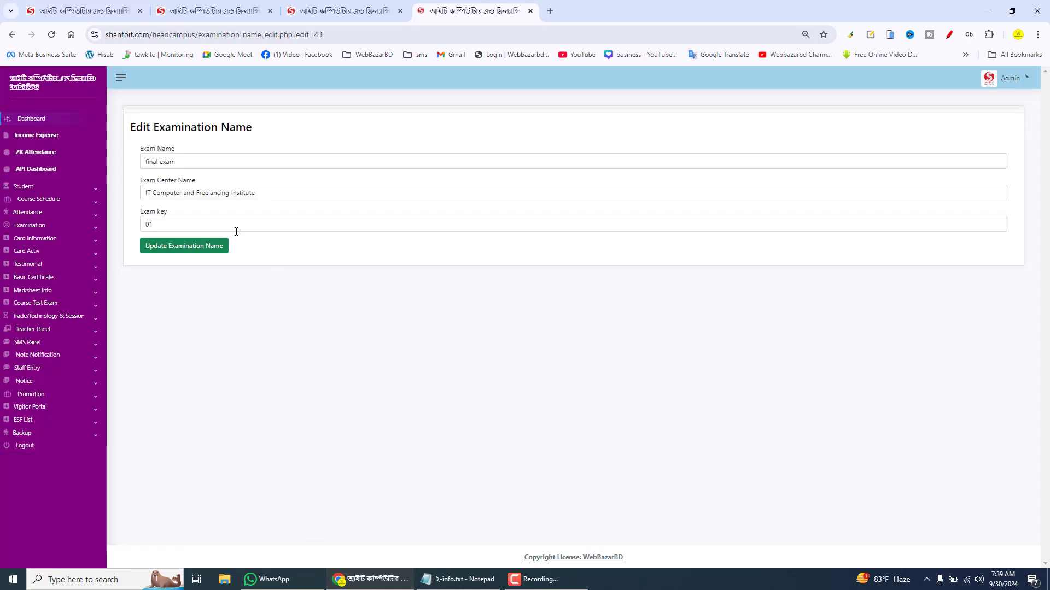
{"action": "left_click", "coordinate": [191, 161]}
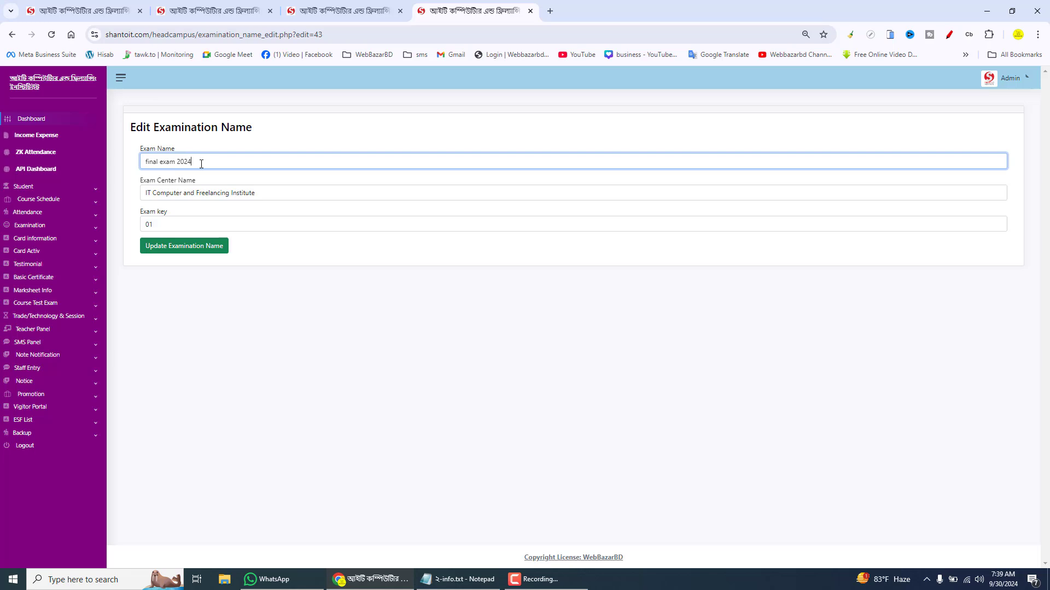
{"action": "left_click", "coordinate": [204, 246]}
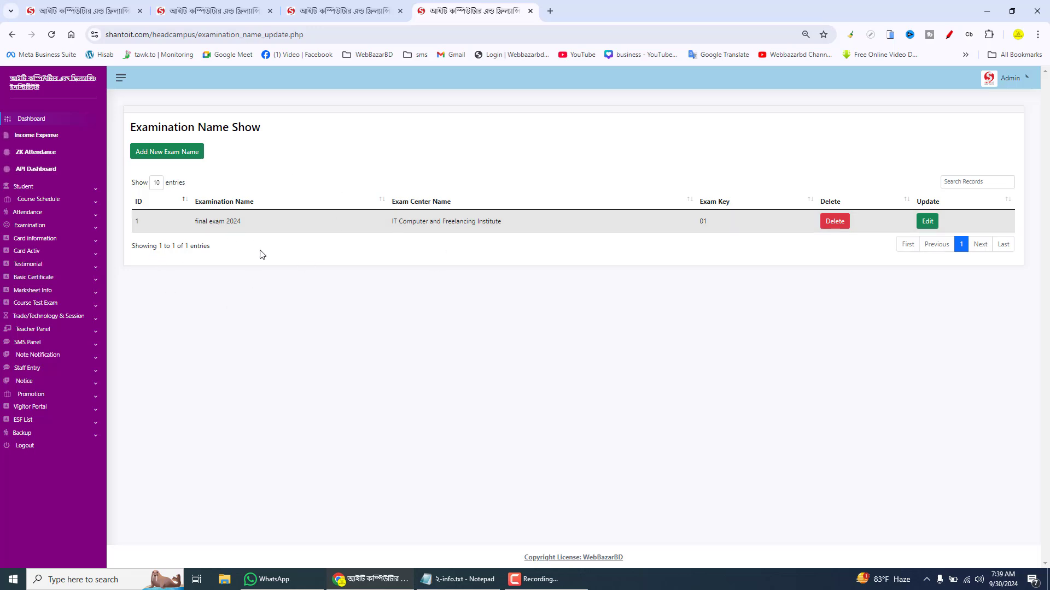
{"action": "left_click_drag", "start_coordinate": [192, 221], "coordinate": [252, 221]}
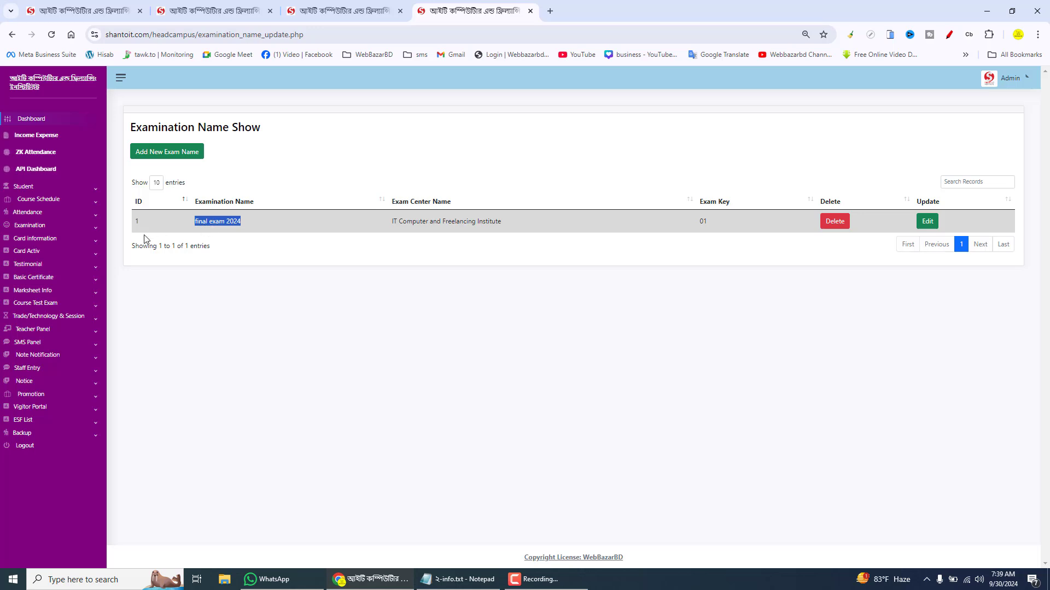
- Open the subject management list and examine each subject's name, course and sub code
{"action": "left_click", "coordinate": [53, 315]}
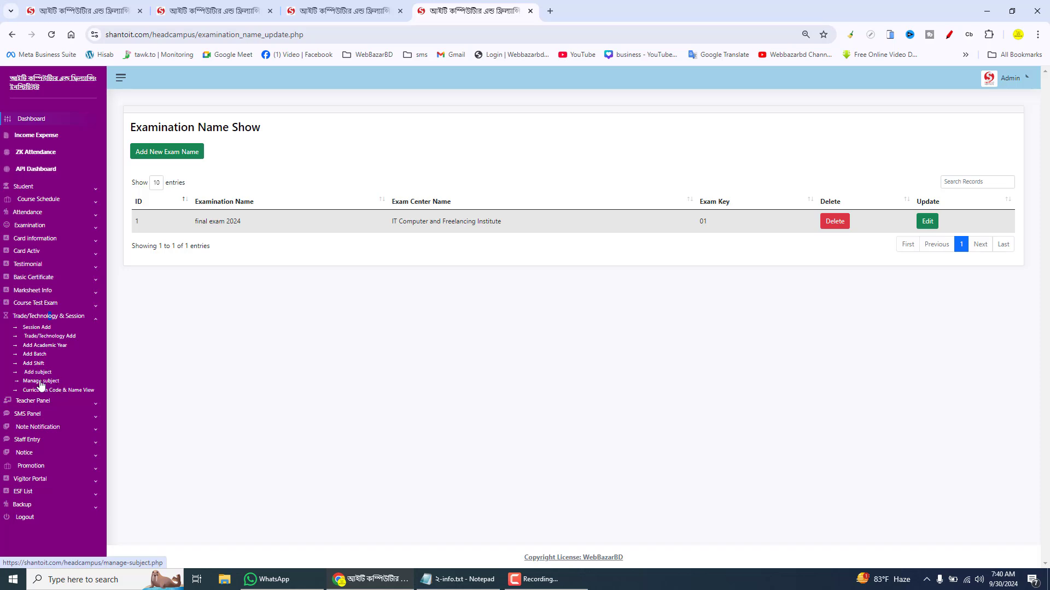
{"action": "left_click", "coordinate": [35, 382]}
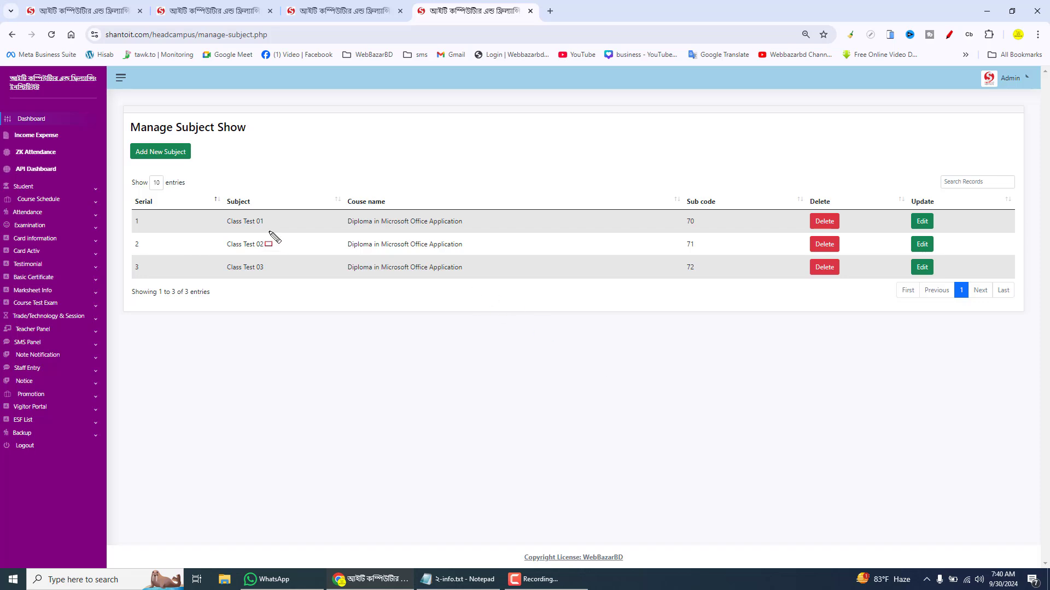
{"action": "left_click_drag", "start_coordinate": [332, 216], "coordinate": [505, 232]}
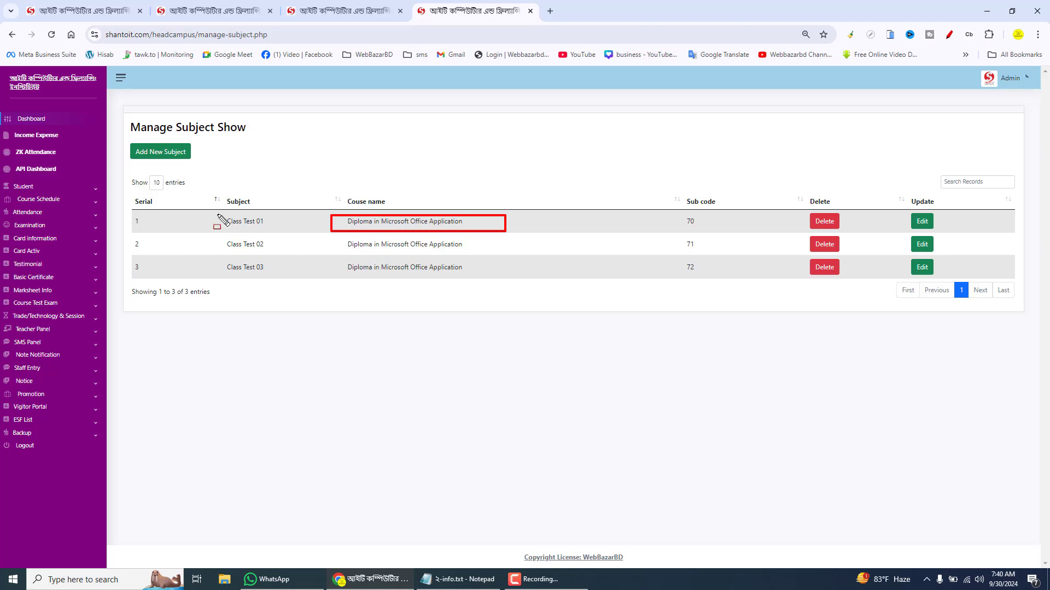
{"action": "mouse_move", "coordinate": [216, 212]}
{"action": "left_mouse_down"}
{"action": "mouse_move", "coordinate": [283, 277]}
{"action": "mouse_move", "coordinate": [270, 279]}
{"action": "left_mouse_up"}
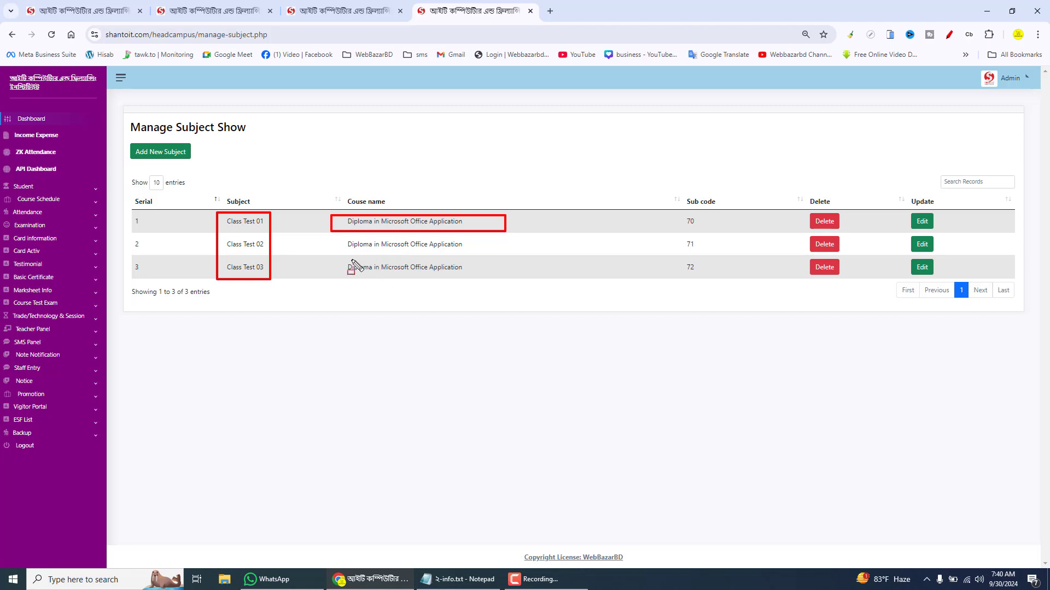
{"action": "mouse_move", "coordinate": [329, 234]}
{"action": "left_mouse_down"}
{"action": "mouse_move", "coordinate": [481, 289]}
{"action": "mouse_move", "coordinate": [514, 285]}
{"action": "left_mouse_up"}
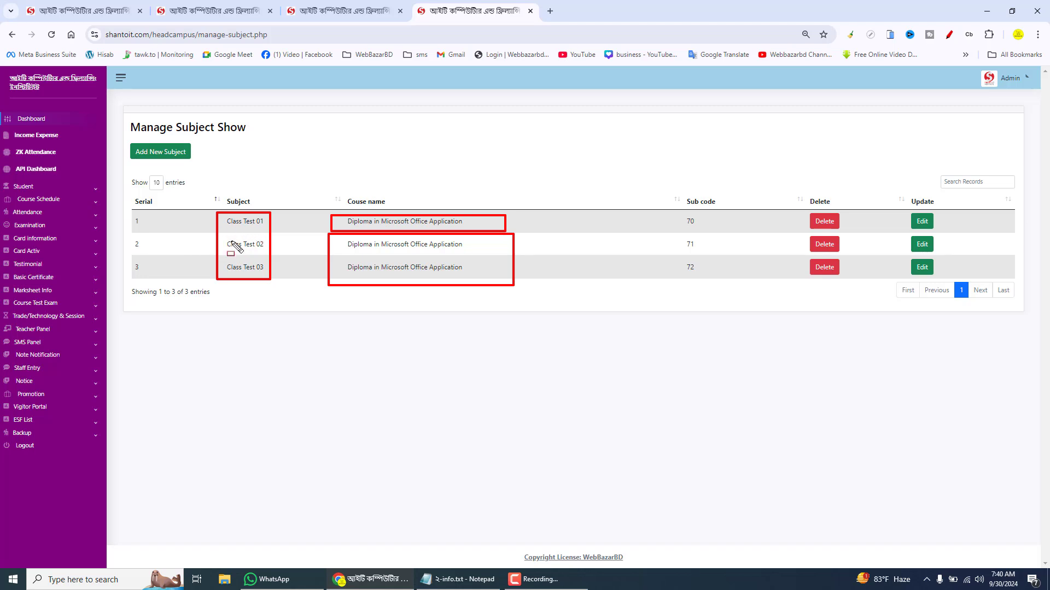
{"action": "left_click_drag", "start_coordinate": [681, 216], "coordinate": [714, 294]}
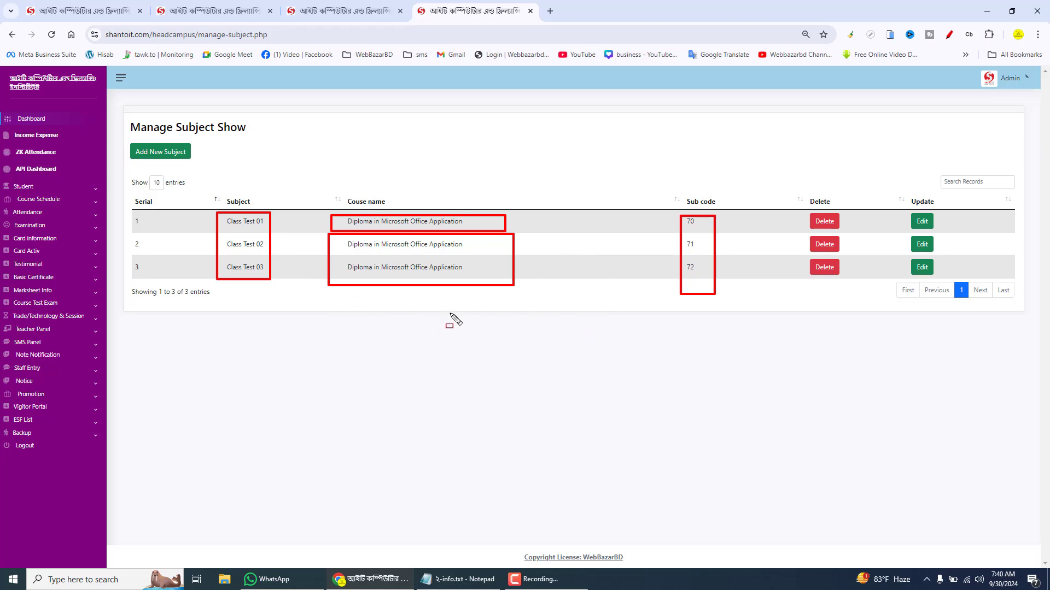
{"action": "mouse_move", "coordinate": [335, 212]}
{"action": "left_mouse_down"}
{"action": "mouse_move", "coordinate": [378, 222]}
{"action": "mouse_move", "coordinate": [353, 216]}
{"action": "left_mouse_up"}
{"action": "left_click", "coordinate": [430, 218]}
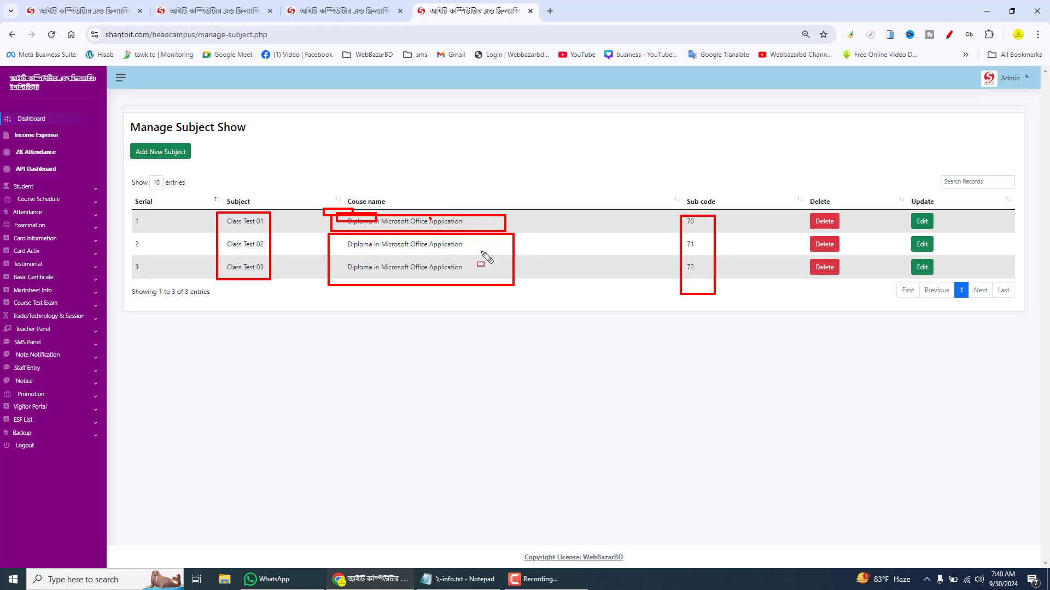
{"action": "left_click_drag", "start_coordinate": [486, 257], "coordinate": [498, 307]}
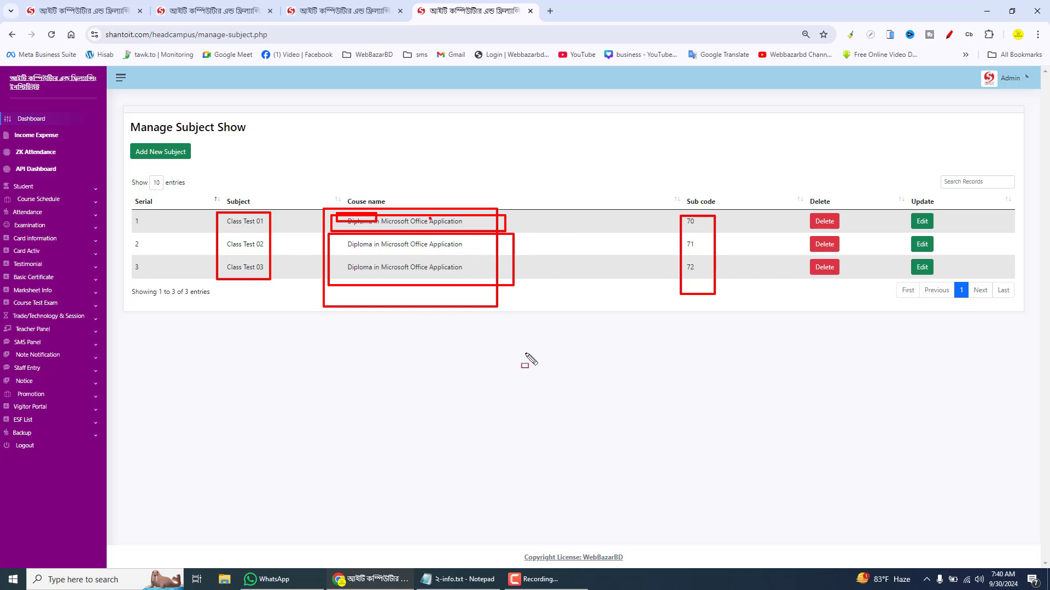
{"action": "key", "text": "Escape"}
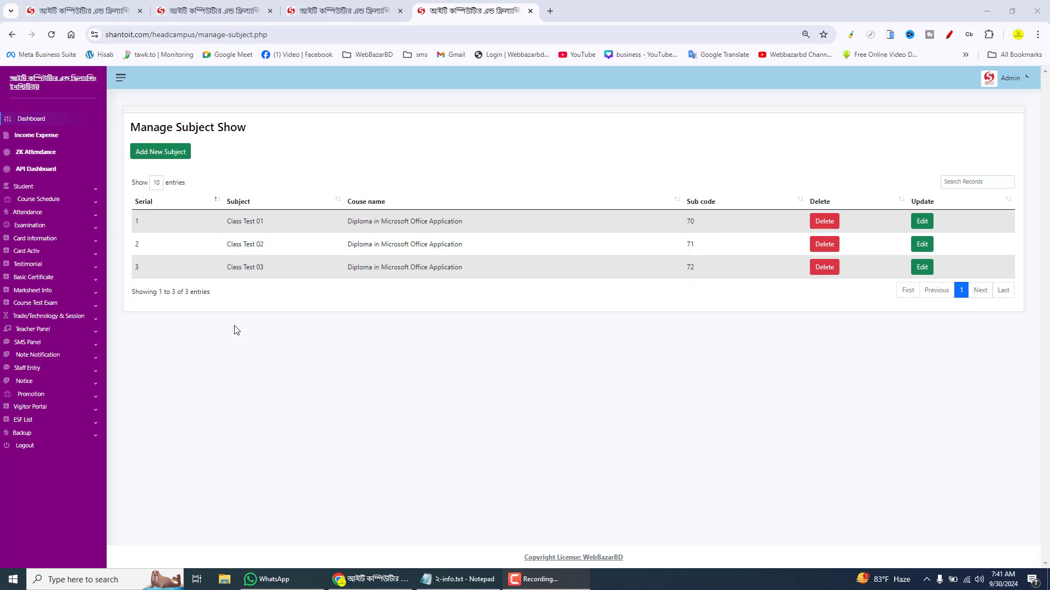
- In a new mark condition, choose year 2024, Diploma in Microsoft Office Application, subject Class Test 01 and exam final exam 2024
{"action": "left_click", "coordinate": [52, 293]}
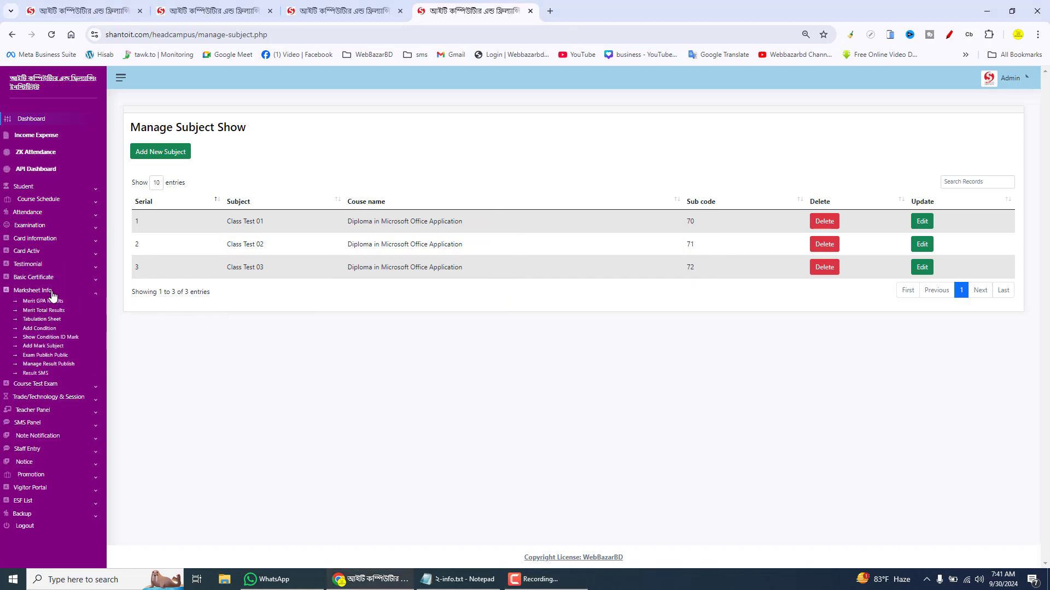
{"action": "left_click", "coordinate": [52, 293]}
{"action": "left_click", "coordinate": [52, 292]}
{"action": "left_click", "coordinate": [46, 329]}
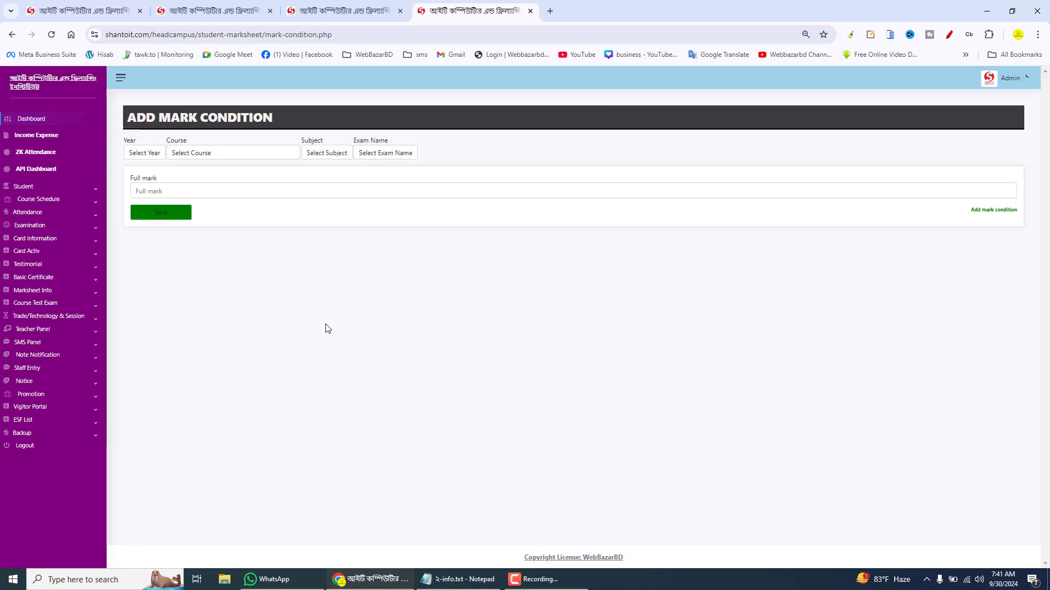
{"action": "left_click", "coordinate": [149, 152]}
{"action": "left_click", "coordinate": [143, 180]}
{"action": "left_click", "coordinate": [178, 154]}
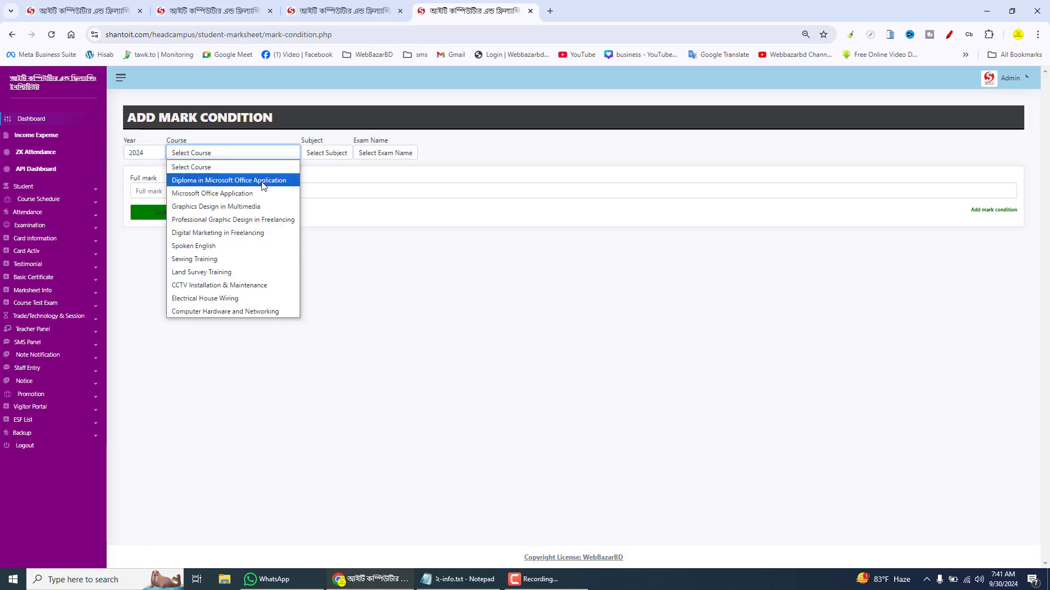
{"action": "left_click", "coordinate": [263, 185]}
{"action": "left_click", "coordinate": [332, 155]}
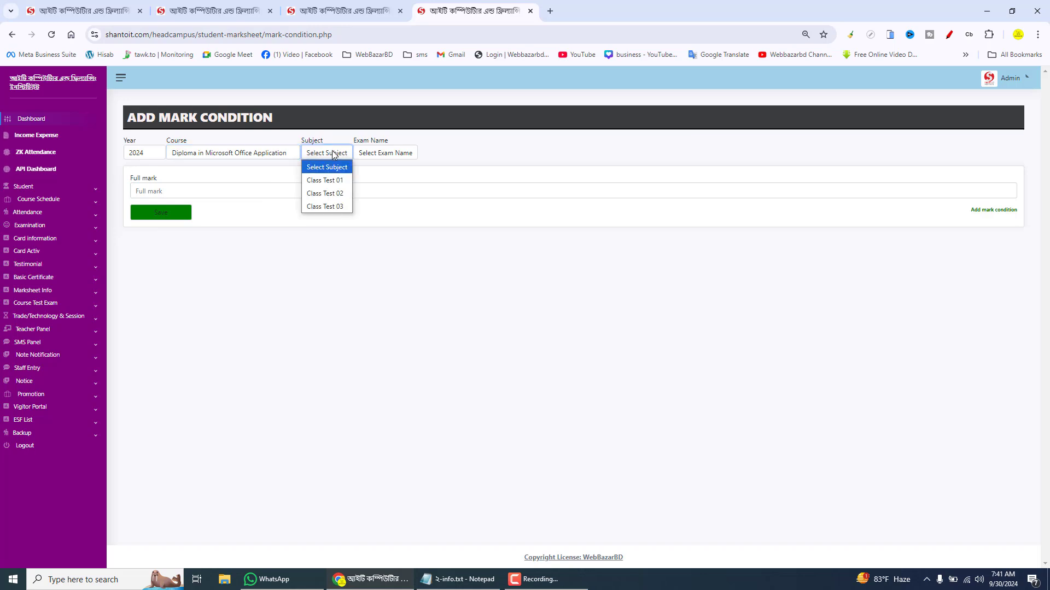
{"action": "left_click", "coordinate": [327, 182]}
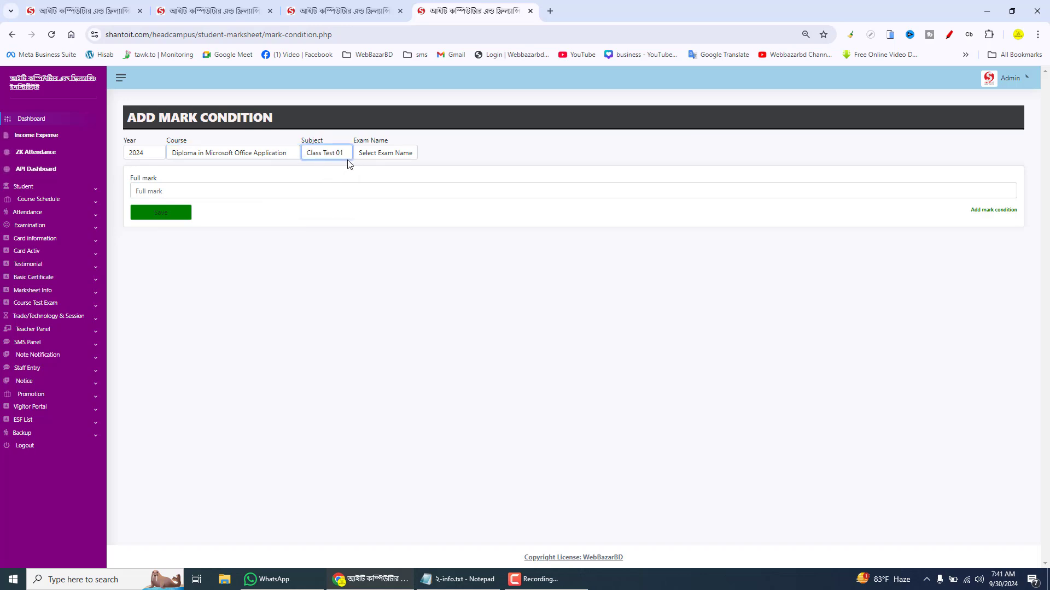
{"action": "left_click", "coordinate": [381, 155]}
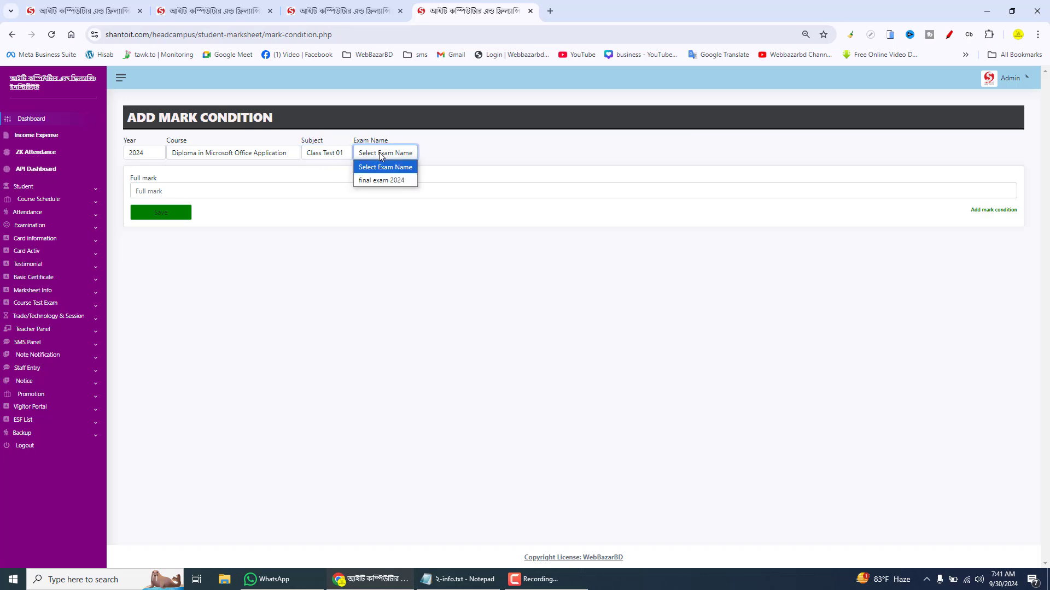
{"action": "left_click", "coordinate": [393, 181]}
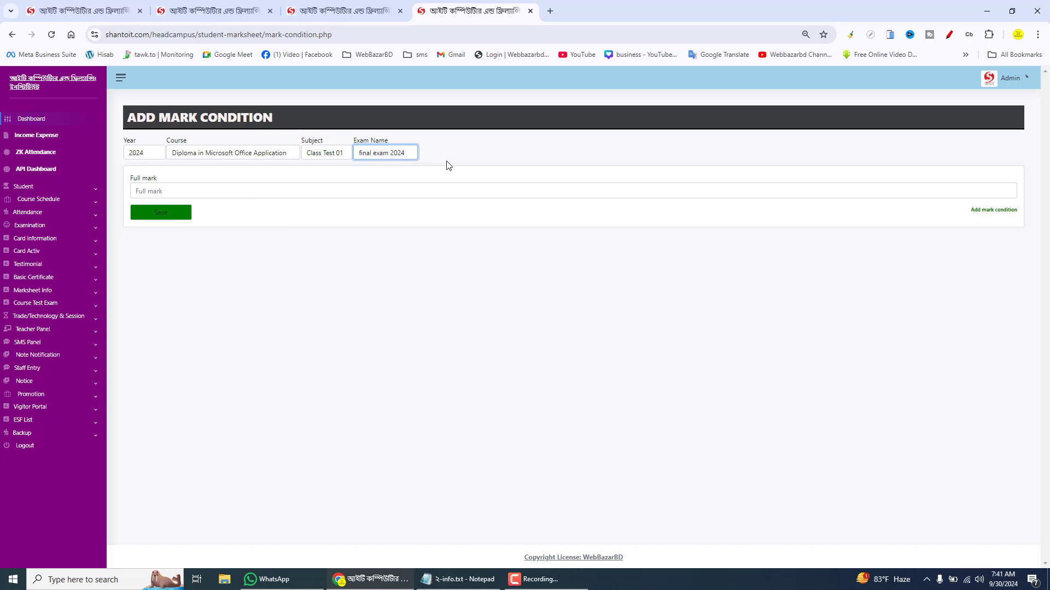
- Switch the mark condition's course to Microsoft Office Application and check which subjects it offers
{"action": "left_click", "coordinate": [239, 155]}
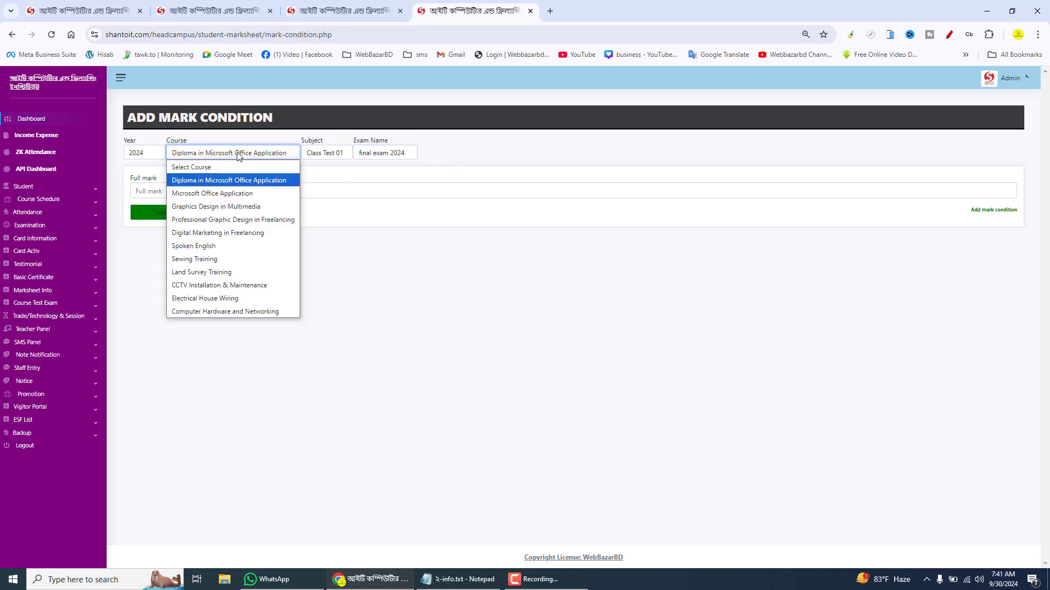
{"action": "left_click", "coordinate": [239, 156]}
{"action": "left_click", "coordinate": [336, 155]}
{"action": "left_click", "coordinate": [276, 155]}
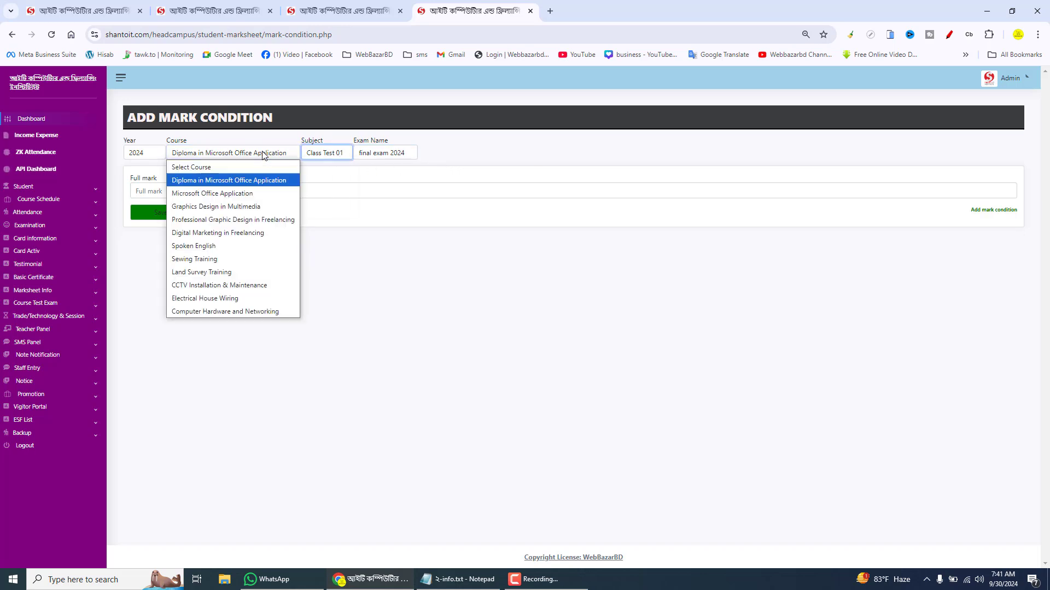
{"action": "left_click", "coordinate": [224, 196]}
{"action": "left_click", "coordinate": [339, 157]}
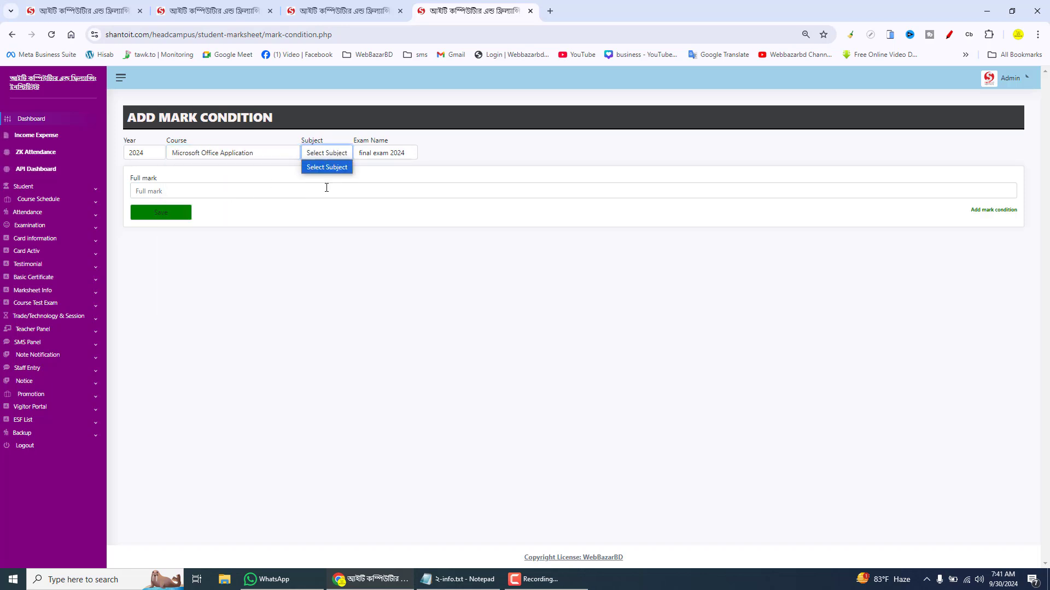
- Set the mark condition's course to Diploma in Microsoft Office Application, with subject Class Test 01 and full mark 100
{"action": "left_click", "coordinate": [230, 153]}
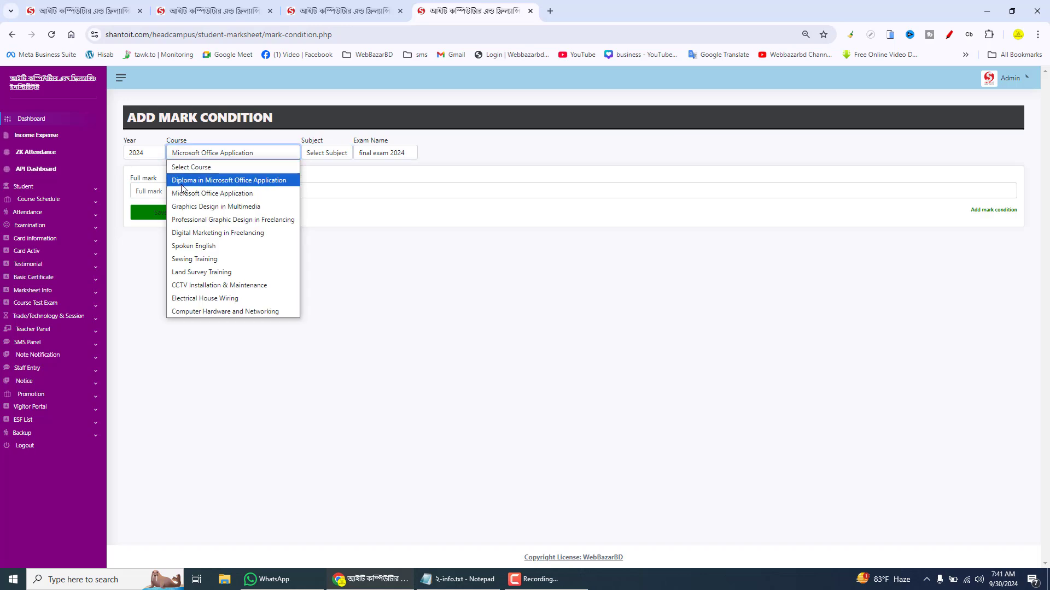
{"action": "left_click", "coordinate": [238, 180]}
{"action": "left_click", "coordinate": [321, 153]}
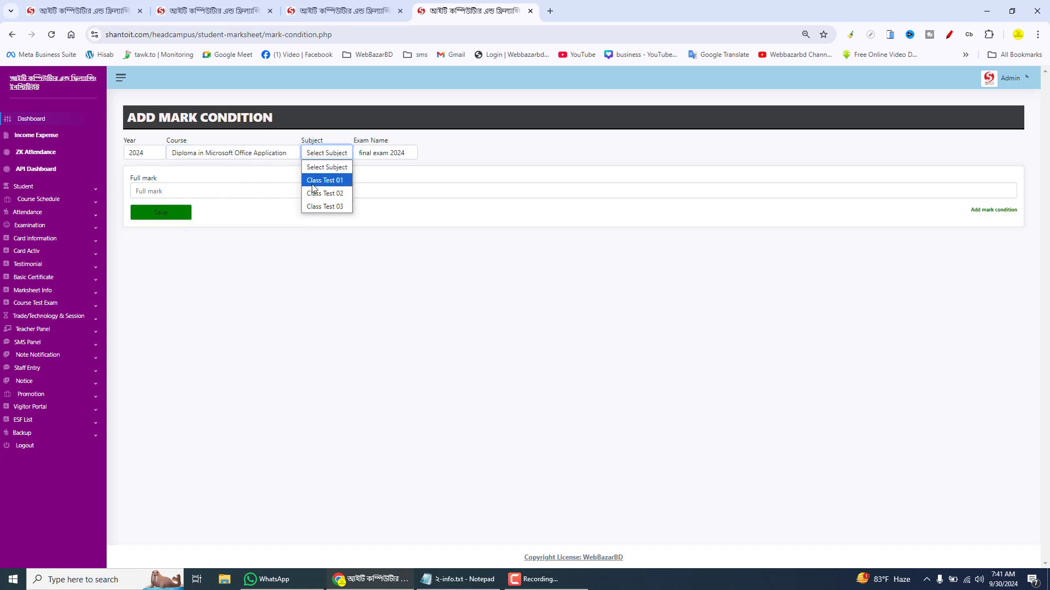
{"action": "left_click", "coordinate": [325, 180]}
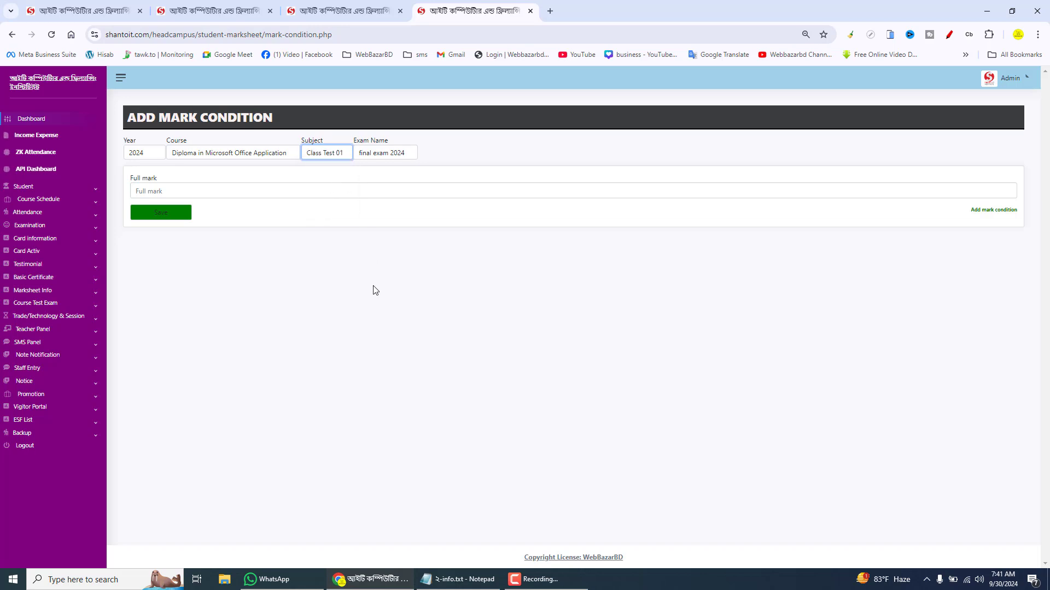
{"action": "left_click", "coordinate": [255, 190]}
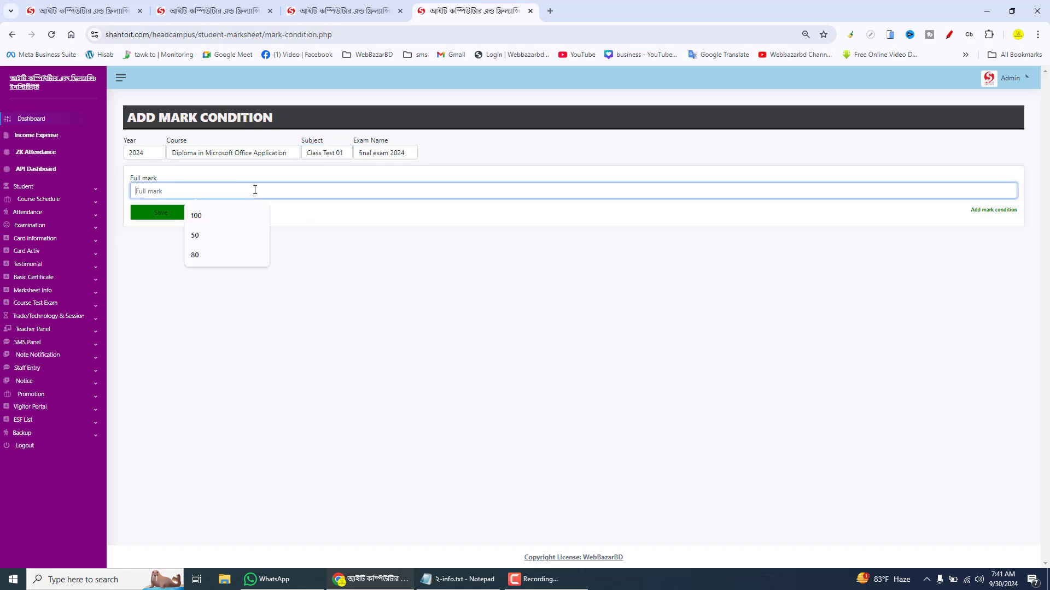
{"action": "left_click", "coordinate": [222, 215]}
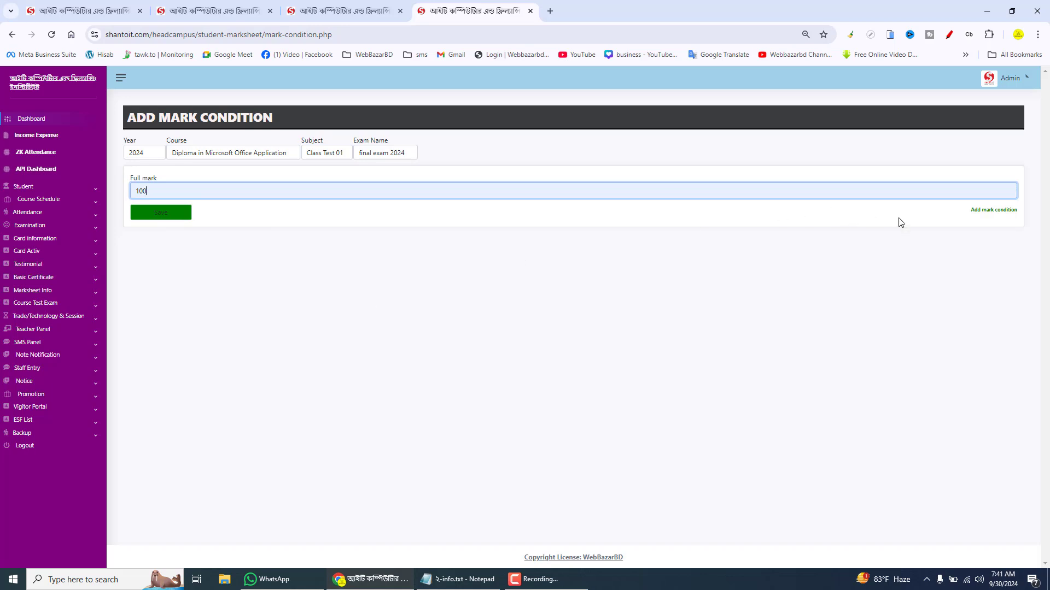
- Add a grade row to the Class Test 01 condition with max 100, min 80, grade A+ and point 5.00
{"action": "left_click", "coordinate": [988, 210]}
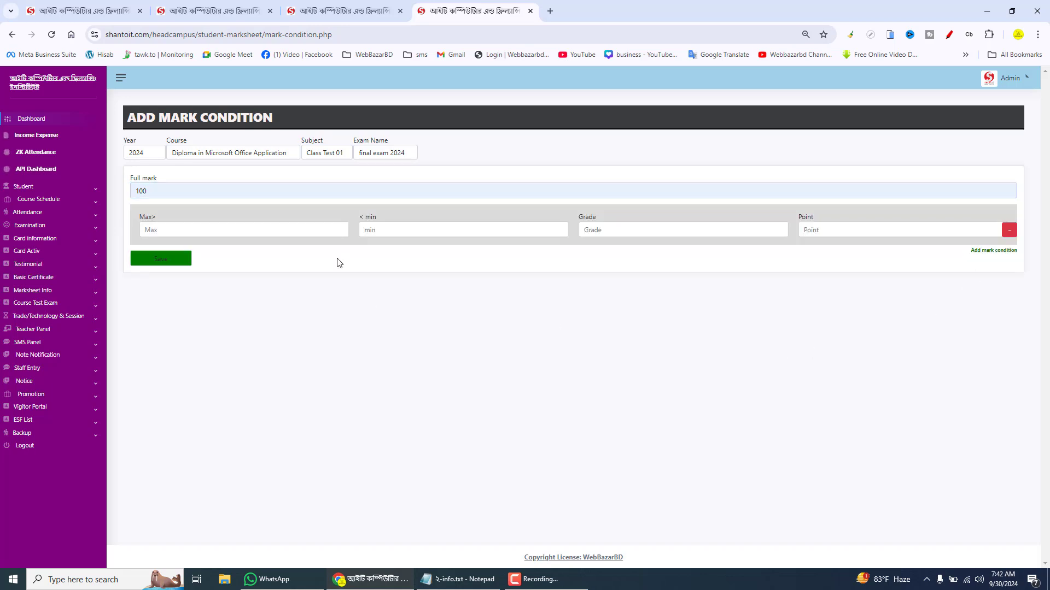
{"action": "left_click", "coordinate": [261, 234]}
{"action": "left_click", "coordinate": [224, 261]}
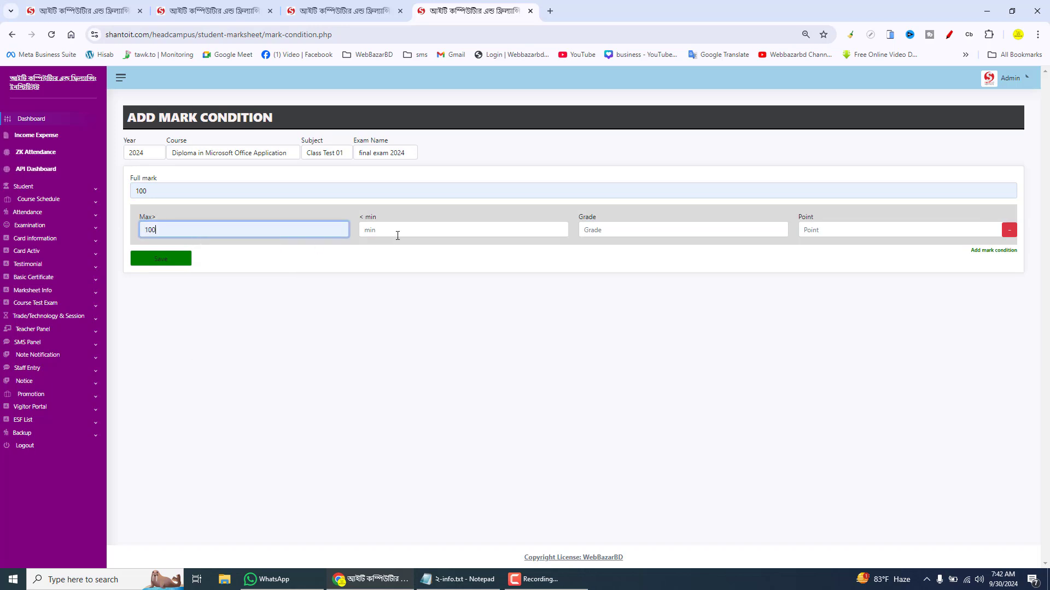
{"action": "left_click", "coordinate": [396, 232]}
{"action": "left_click", "coordinate": [429, 255]}
{"action": "left_click", "coordinate": [621, 229]}
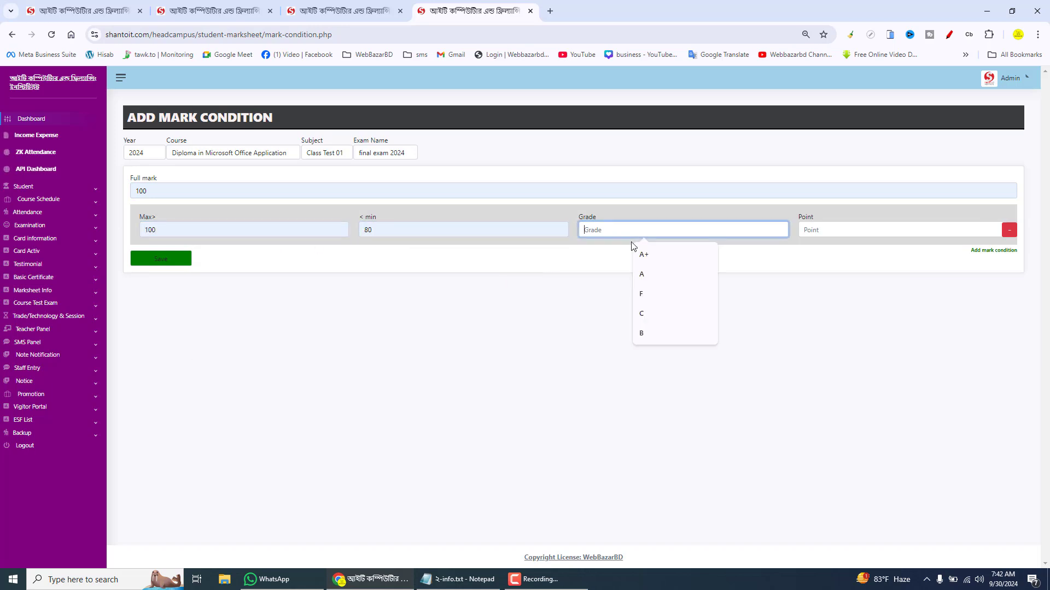
{"action": "left_click", "coordinate": [639, 247]}
{"action": "left_click", "coordinate": [842, 229]}
{"action": "left_click", "coordinate": [866, 256]}
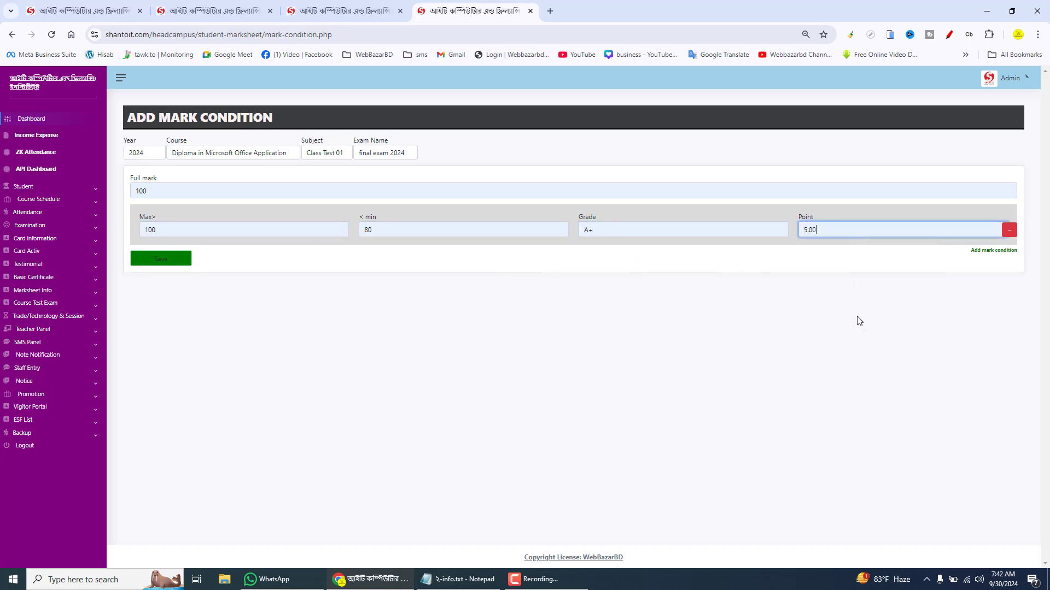
- Add a second grade row for Class Test 01 with max 32, min 1, grade F and point 0.00
{"action": "left_click", "coordinate": [991, 250]}
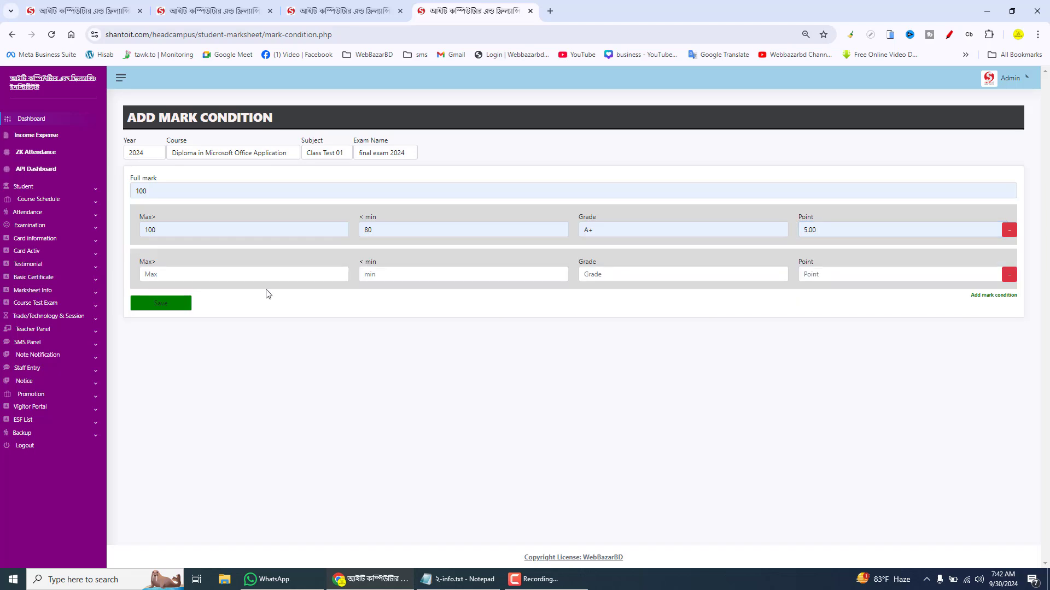
{"action": "left_click", "coordinate": [230, 274]}
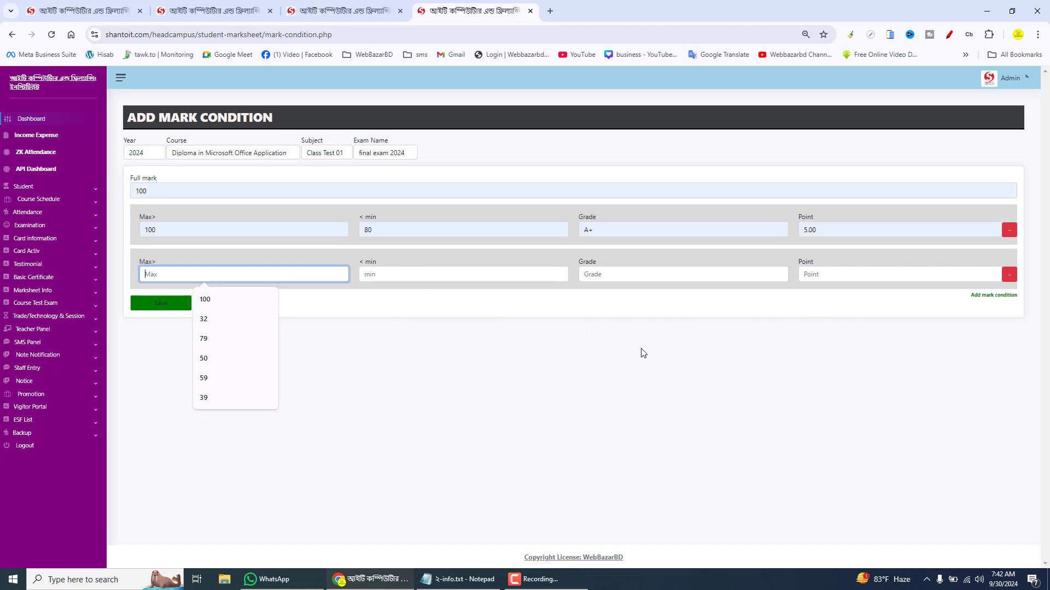
{"action": "left_click", "coordinate": [257, 320]}
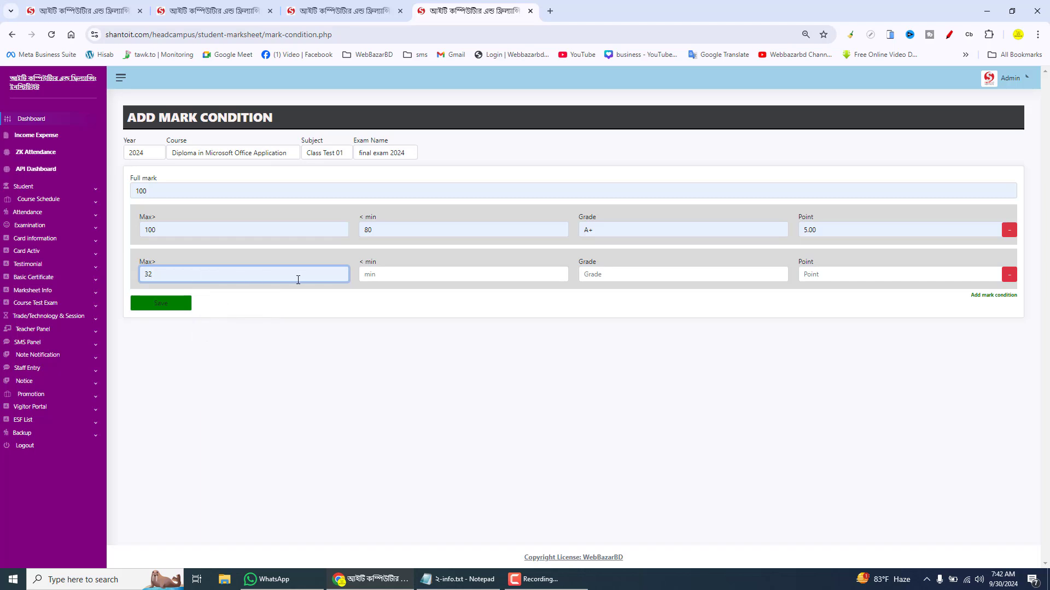
{"action": "left_click", "coordinate": [452, 273]}
{"action": "left_click", "coordinate": [433, 339]}
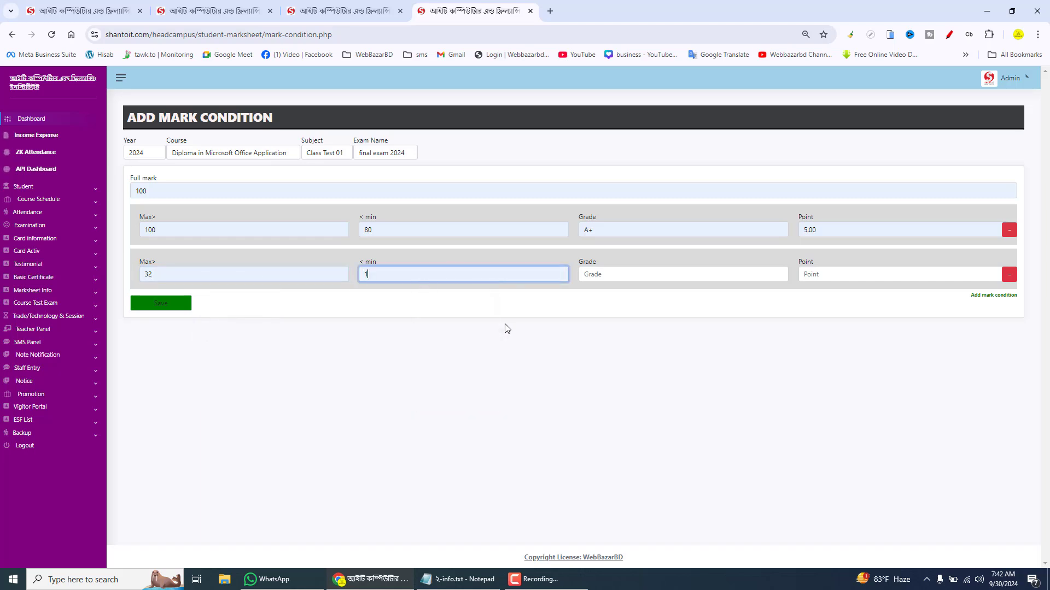
{"action": "left_click", "coordinate": [660, 275]}
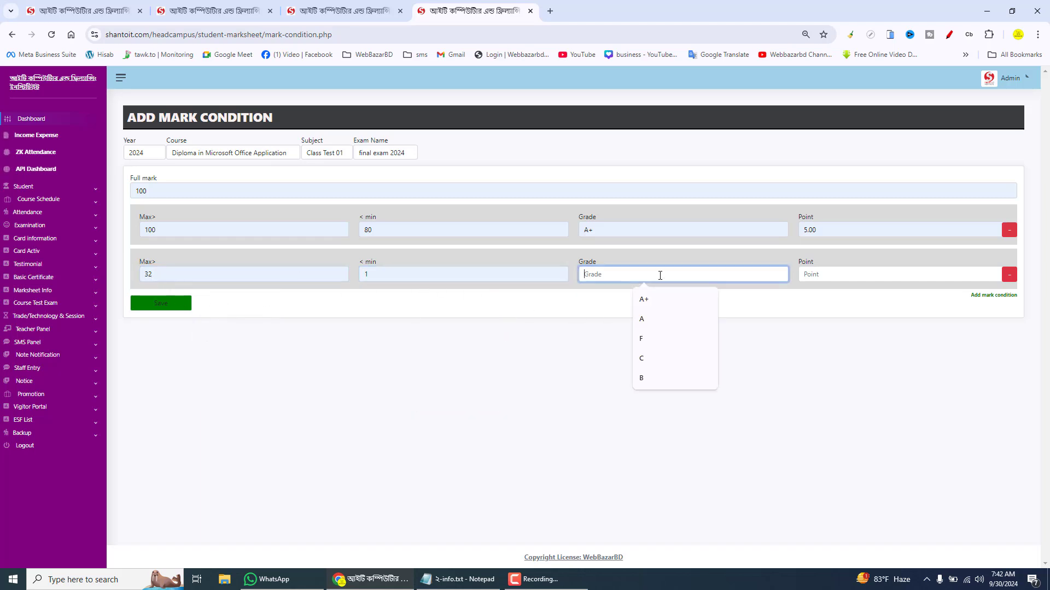
{"action": "left_click", "coordinate": [649, 335]}
{"action": "left_click", "coordinate": [838, 273]}
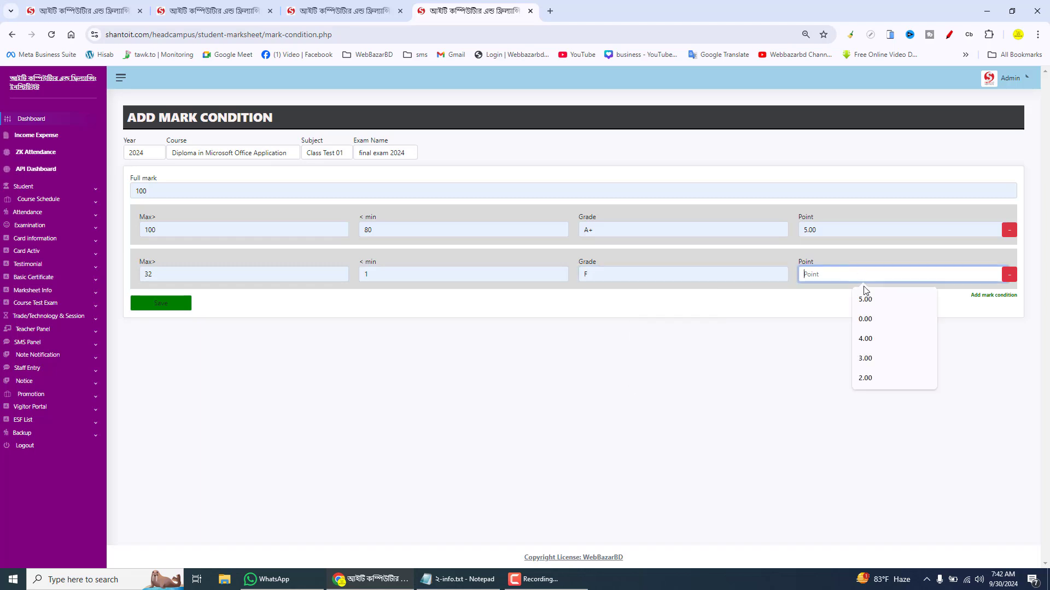
{"action": "left_click", "coordinate": [865, 319]}
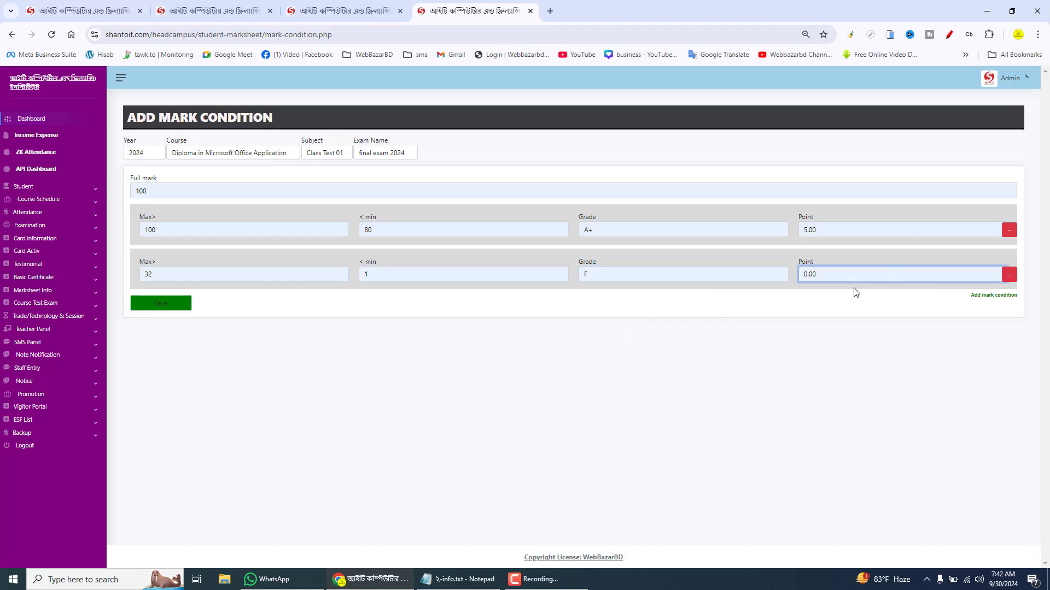
- Add a third grade row with max 79, min 60, grade A and point 4.00, and save the Class Test 01 condition
{"action": "left_click", "coordinate": [993, 295]}
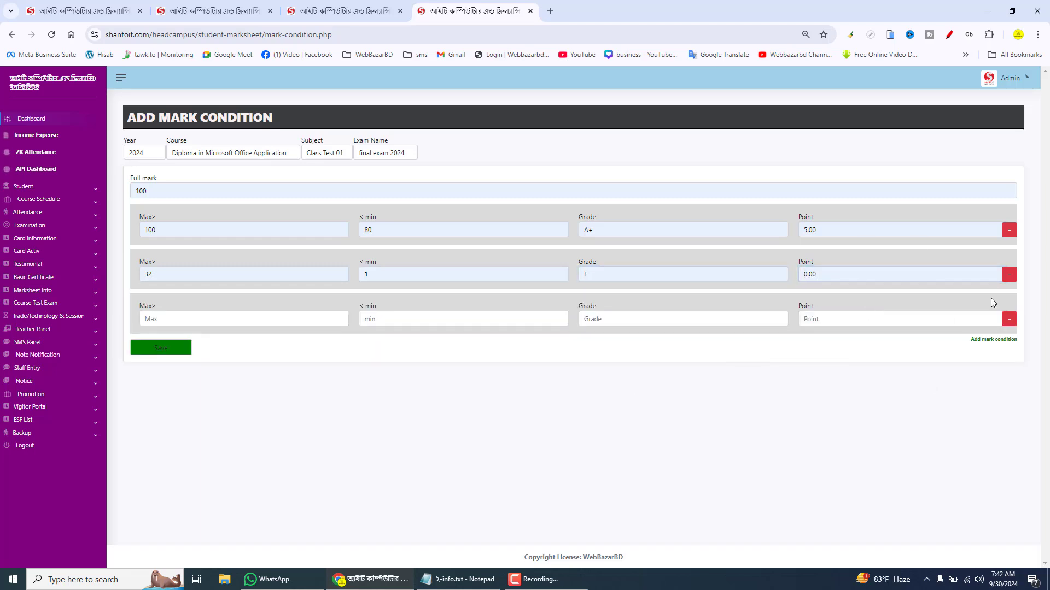
{"action": "left_click", "coordinate": [256, 321]}
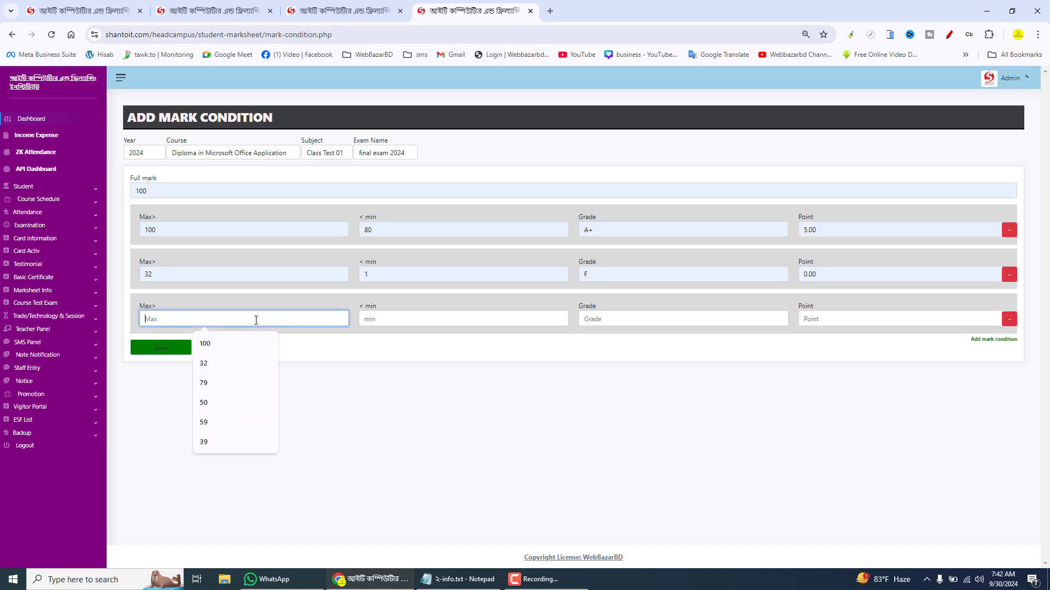
{"action": "left_click", "coordinate": [212, 389]}
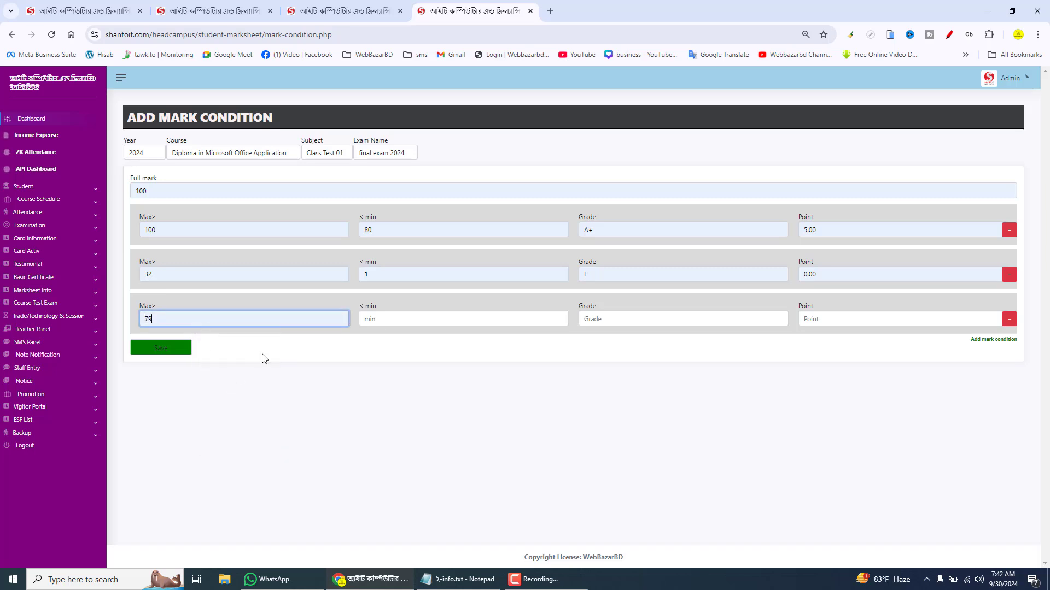
{"action": "left_click", "coordinate": [408, 319]}
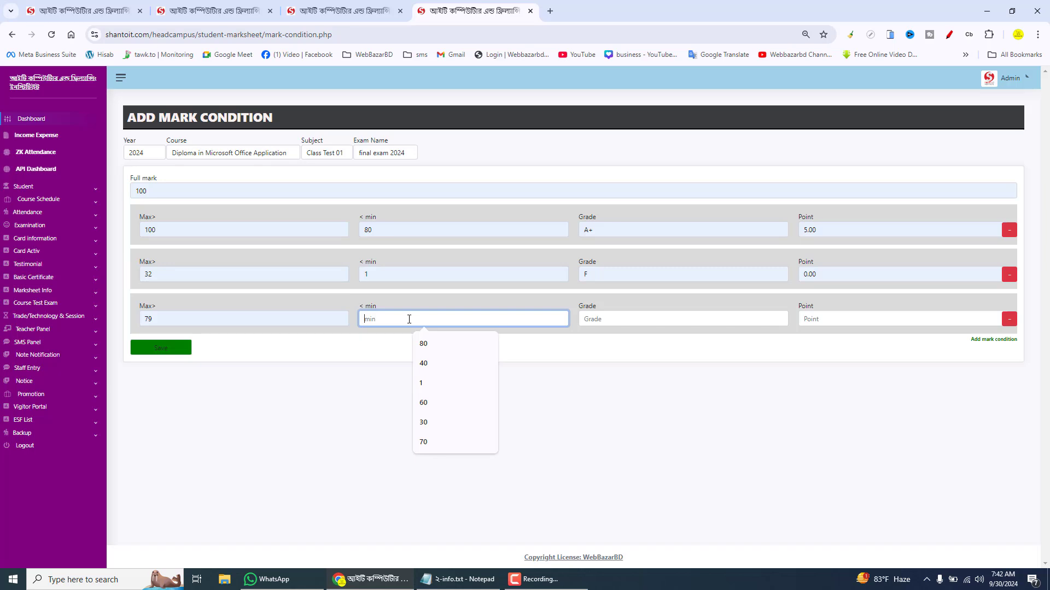
{"action": "left_click", "coordinate": [433, 404]}
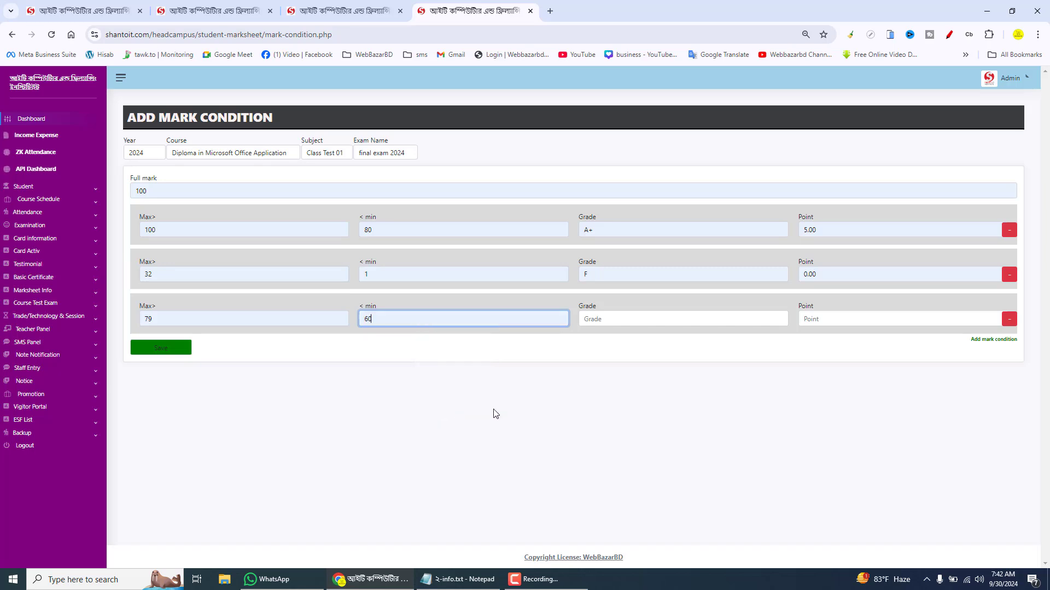
{"action": "left_click", "coordinate": [619, 322]}
{"action": "left_click", "coordinate": [653, 363]}
{"action": "left_click", "coordinate": [825, 321]}
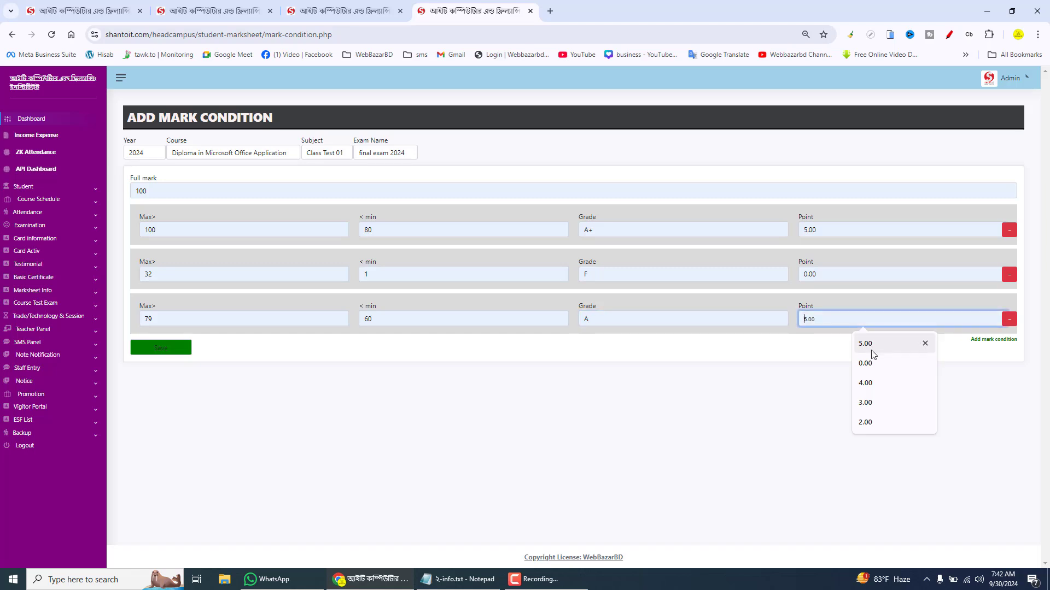
{"action": "left_click", "coordinate": [870, 382]}
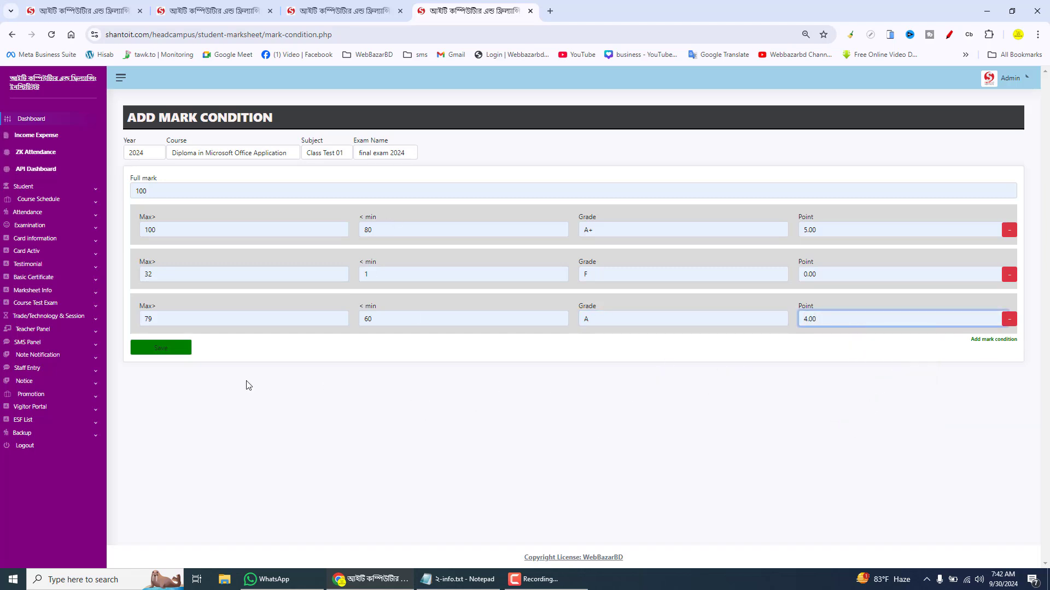
{"action": "left_click", "coordinate": [145, 352]}
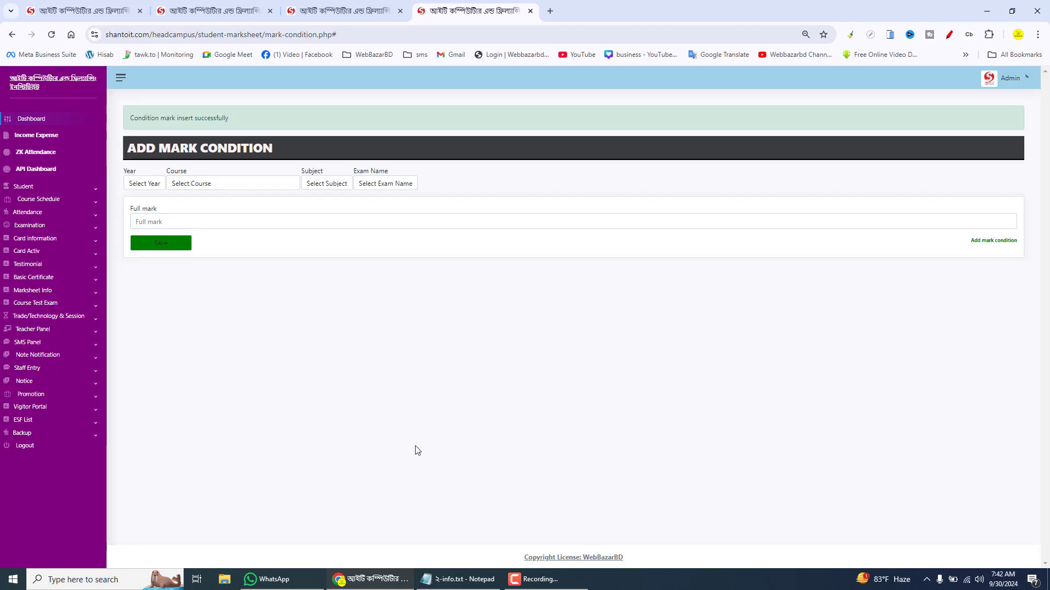
- Start a mark condition for 2024, Diploma in Microsoft Office Application, subject Class Test 02, exam final exam 2024, with full mark 100
{"action": "left_click", "coordinate": [159, 184]}
{"action": "left_click", "coordinate": [157, 213]}
{"action": "left_click", "coordinate": [212, 184]}
{"action": "left_click", "coordinate": [224, 212]}
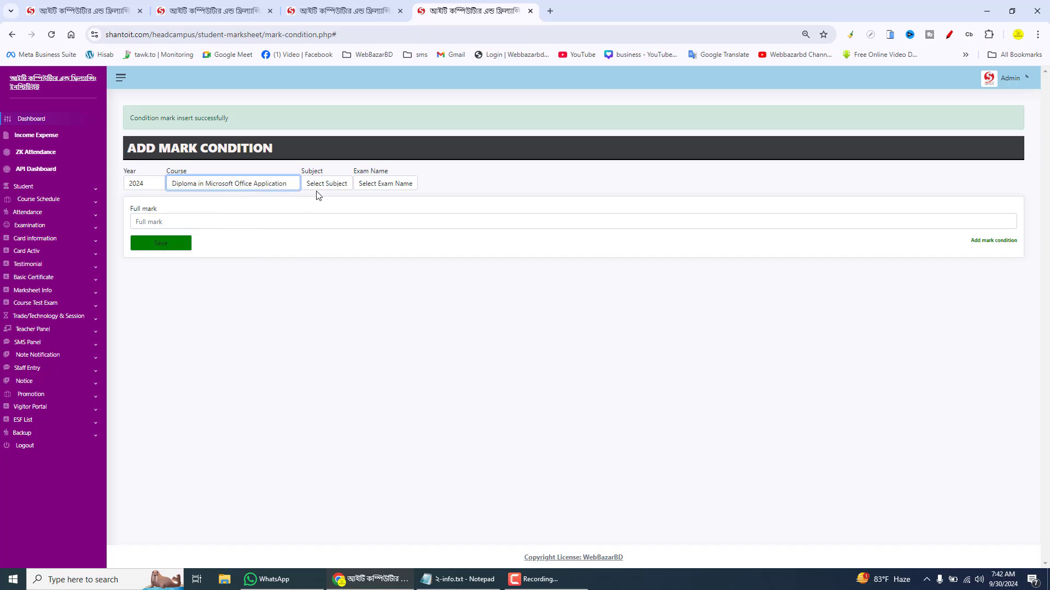
{"action": "left_click", "coordinate": [326, 184]}
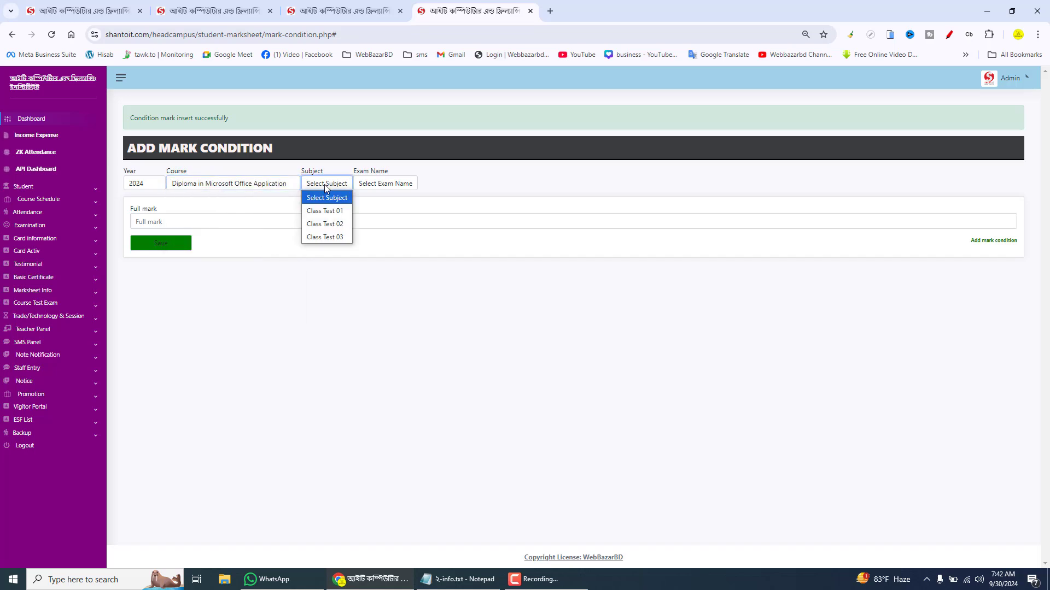
{"action": "left_click", "coordinate": [337, 232]}
{"action": "left_click", "coordinate": [398, 183]}
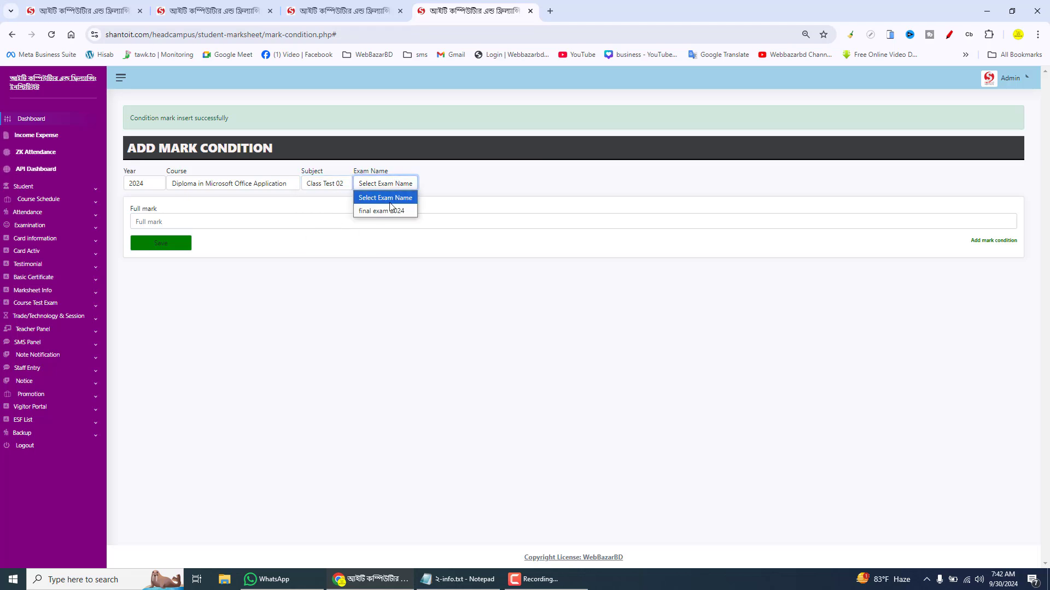
{"action": "left_click", "coordinate": [381, 211]}
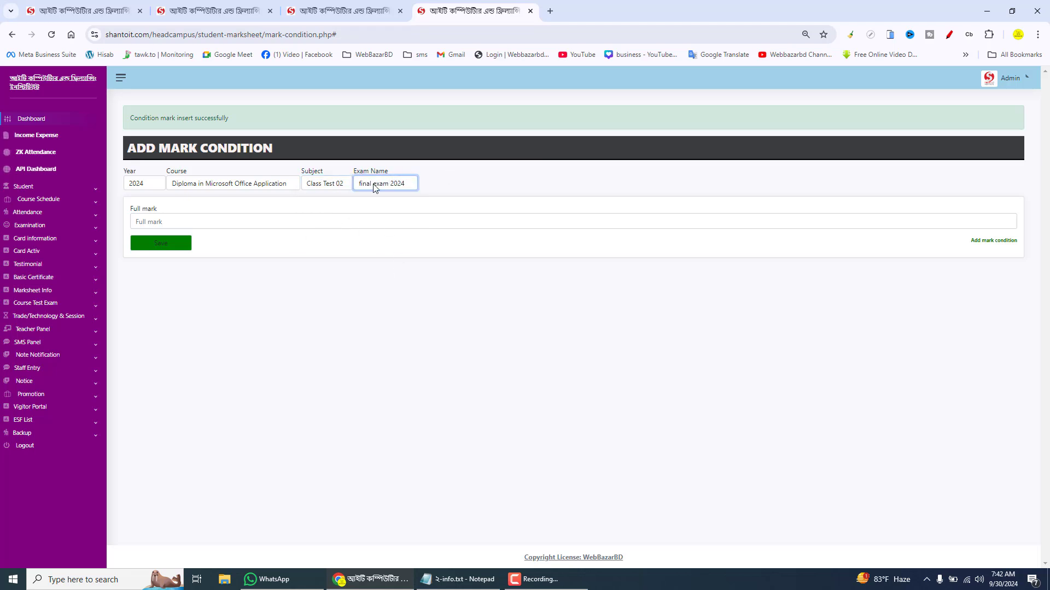
{"action": "left_click", "coordinate": [180, 218]}
{"action": "left_click", "coordinate": [196, 245]}
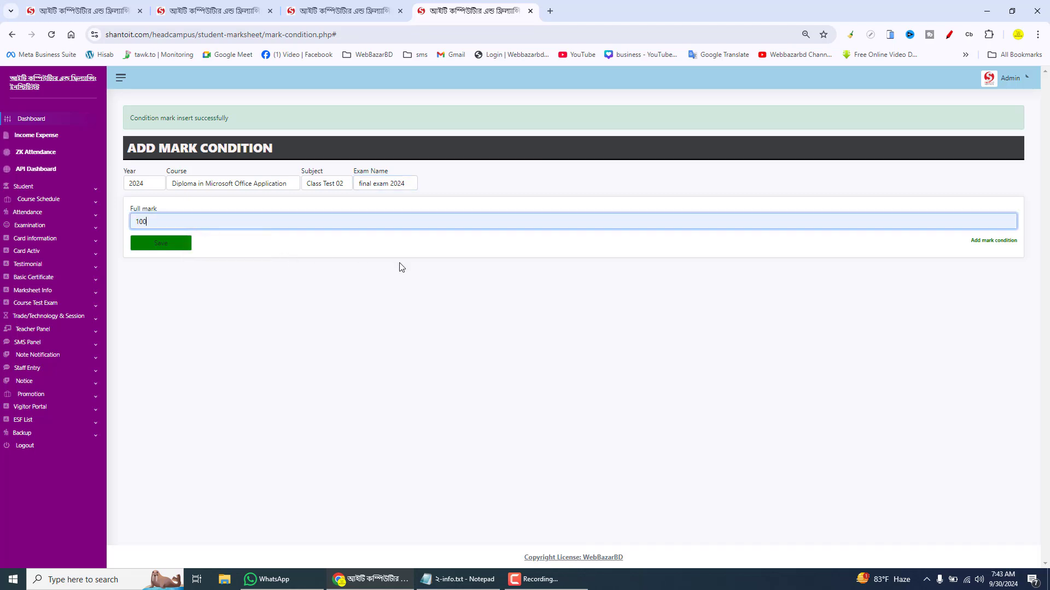
- Add a grade row to the Class Test 02 condition with max 100, min 80, grade A+ and point 5.00
{"action": "left_click", "coordinate": [974, 241]}
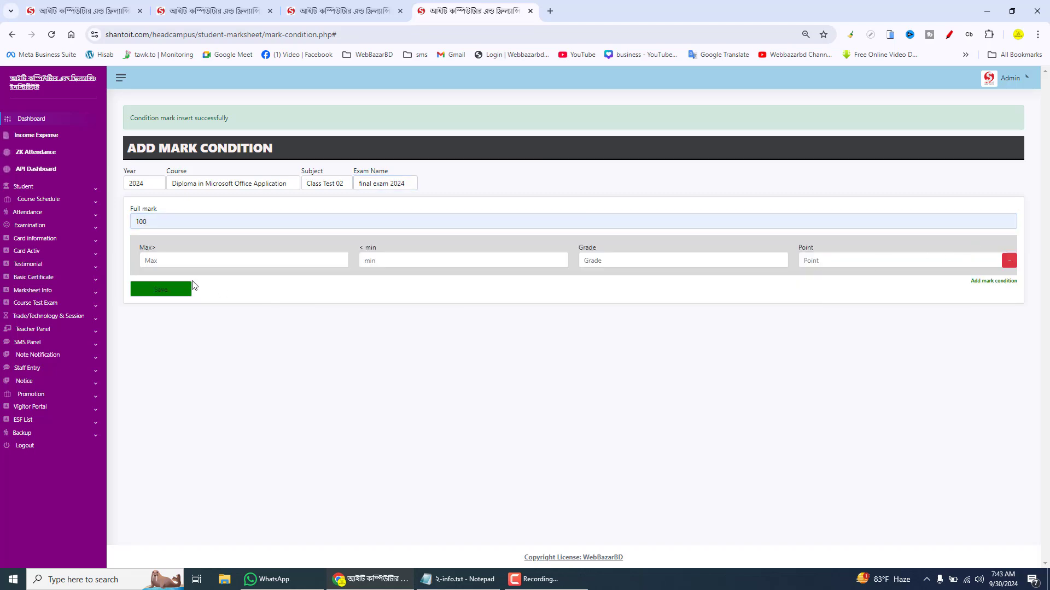
{"action": "left_click", "coordinate": [187, 262]}
{"action": "left_click", "coordinate": [235, 285]}
{"action": "left_click", "coordinate": [412, 261]}
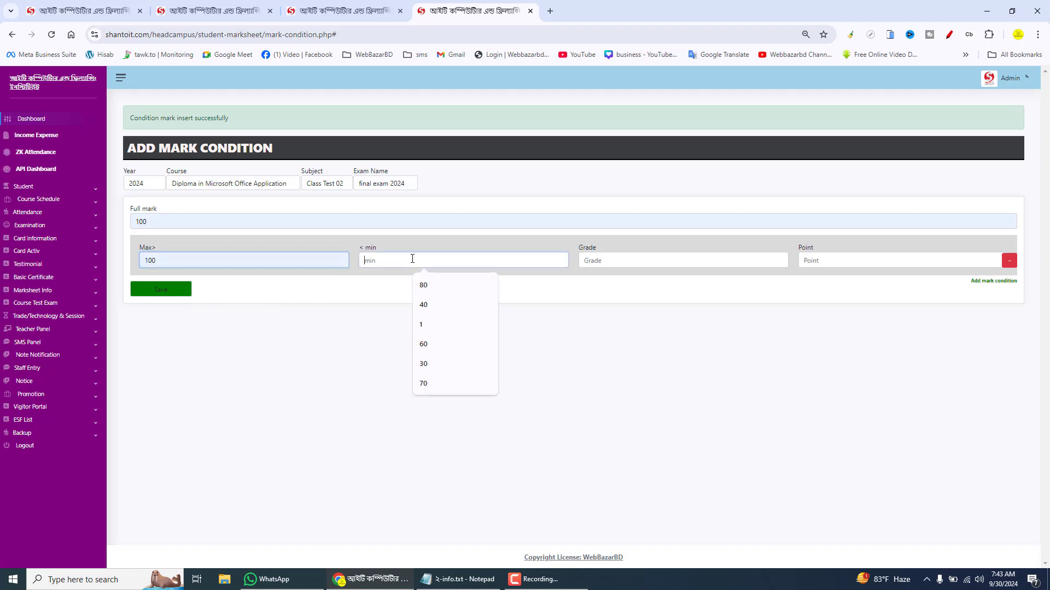
{"action": "left_click", "coordinate": [504, 287]}
{"action": "left_click", "coordinate": [633, 260]}
{"action": "left_click", "coordinate": [664, 287]}
{"action": "left_click", "coordinate": [840, 260]}
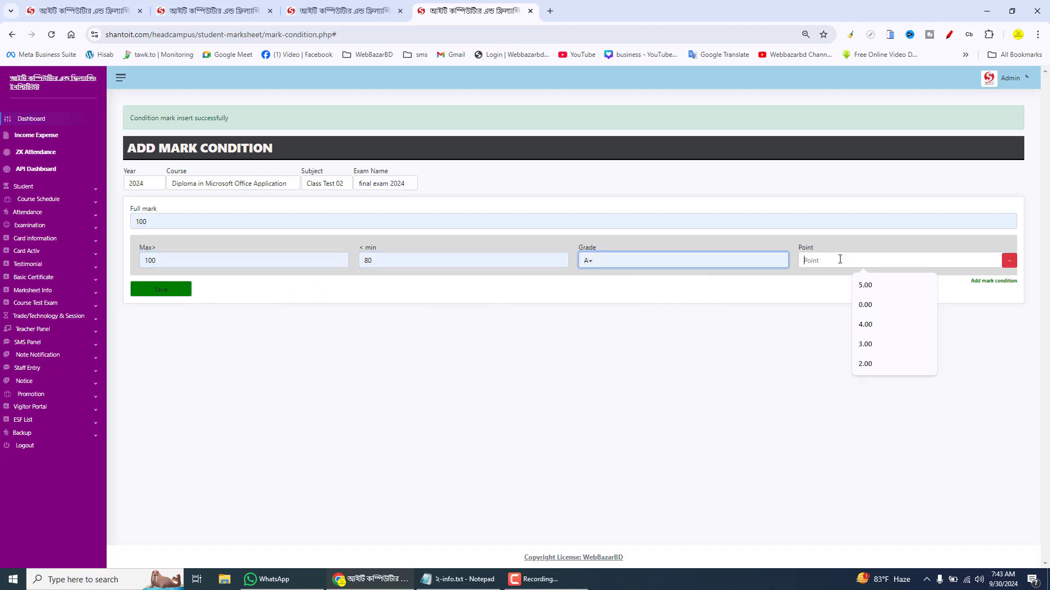
{"action": "left_click", "coordinate": [864, 285]}
- Add a second grade row with max 32, min 1, grade F and point 0.00, and save the Class Test 02 condition
{"action": "left_click", "coordinate": [981, 281]}
{"action": "left_click", "coordinate": [192, 304]}
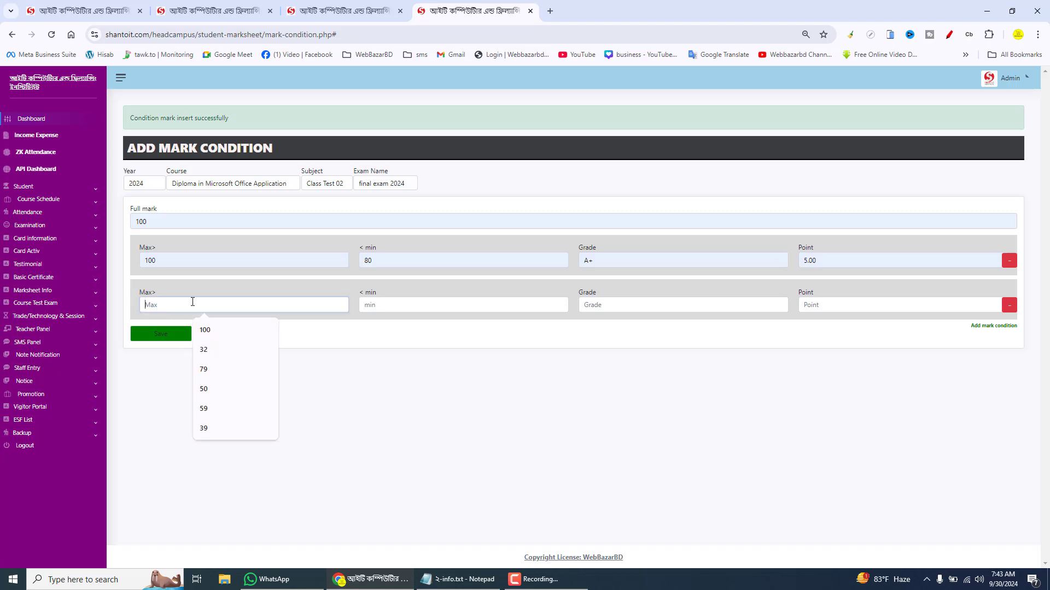
{"action": "left_click", "coordinate": [203, 349]}
{"action": "left_click", "coordinate": [409, 305]}
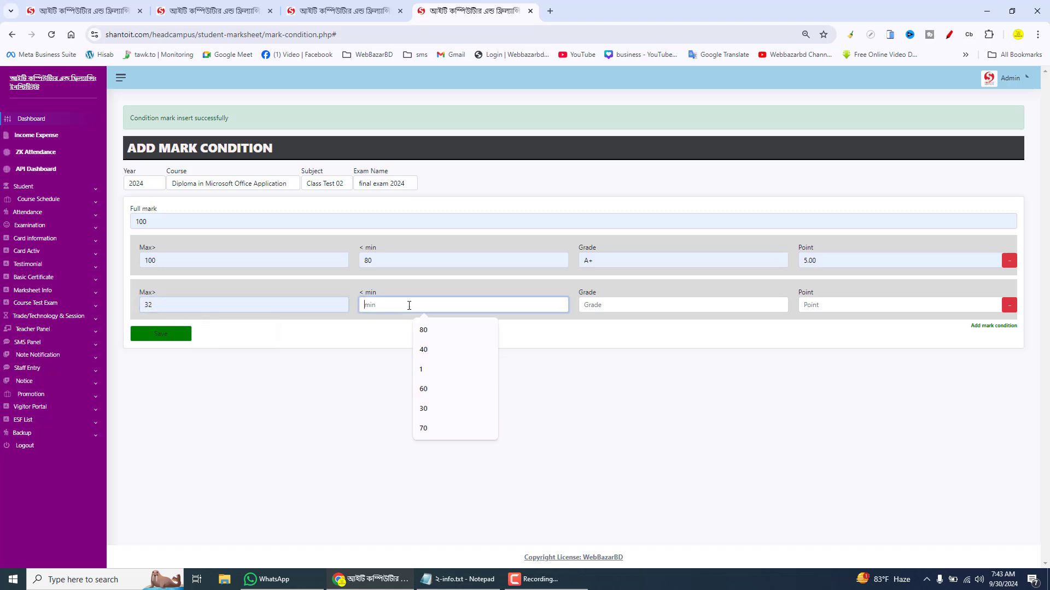
{"action": "left_click", "coordinate": [424, 370]}
{"action": "left_click", "coordinate": [640, 307]}
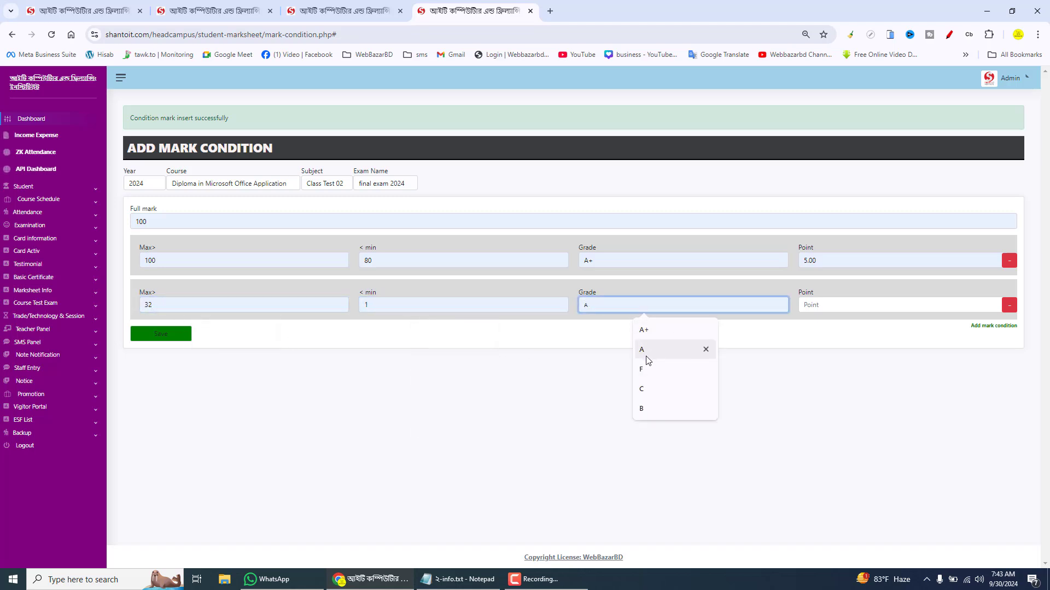
{"action": "left_click", "coordinate": [647, 374]}
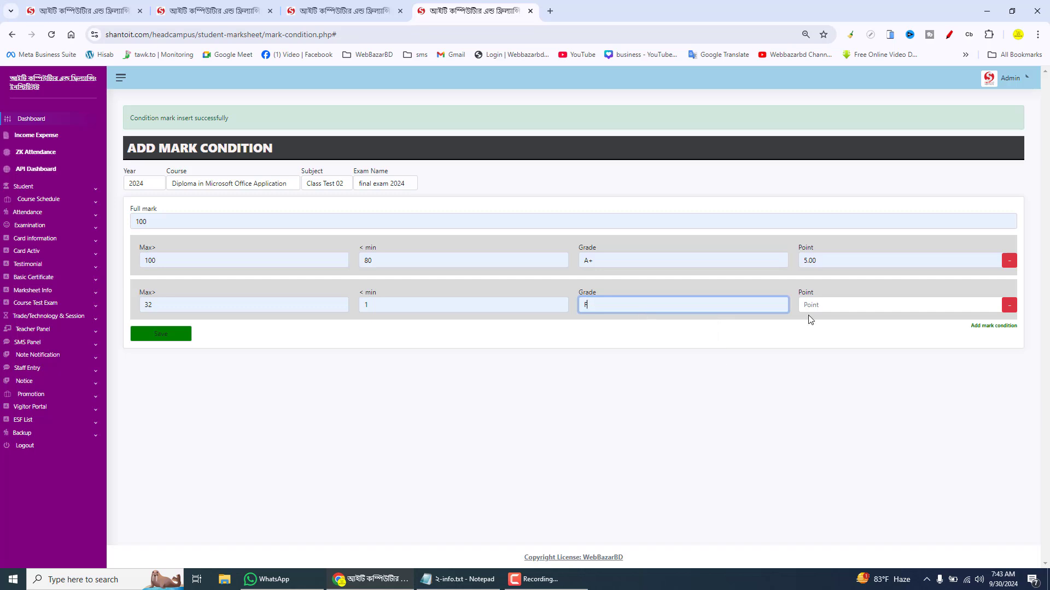
{"action": "left_click", "coordinate": [813, 306]}
{"action": "left_click", "coordinate": [866, 347]}
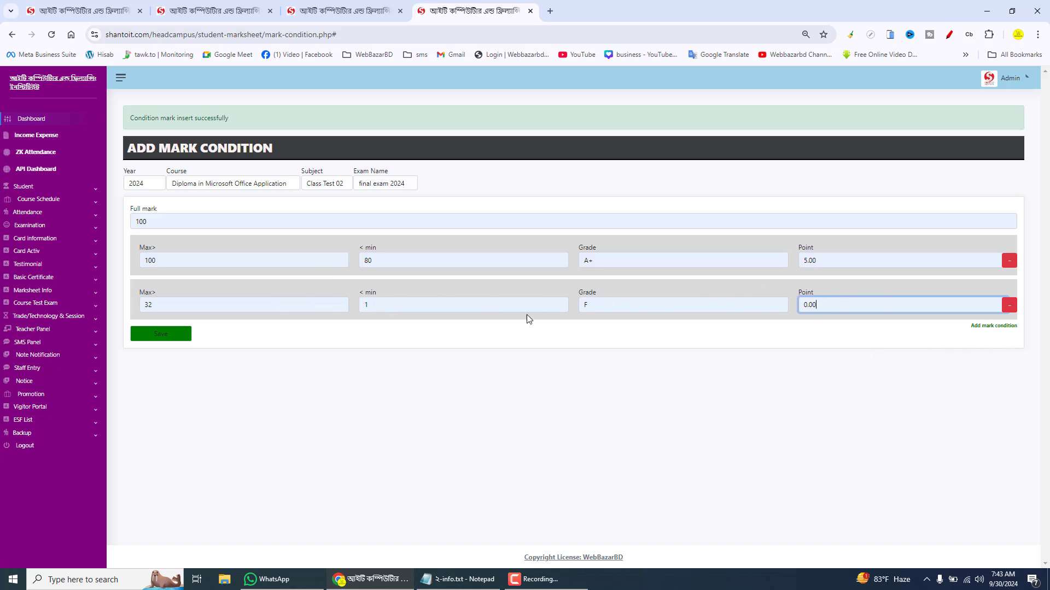
{"action": "left_click", "coordinate": [173, 334]}
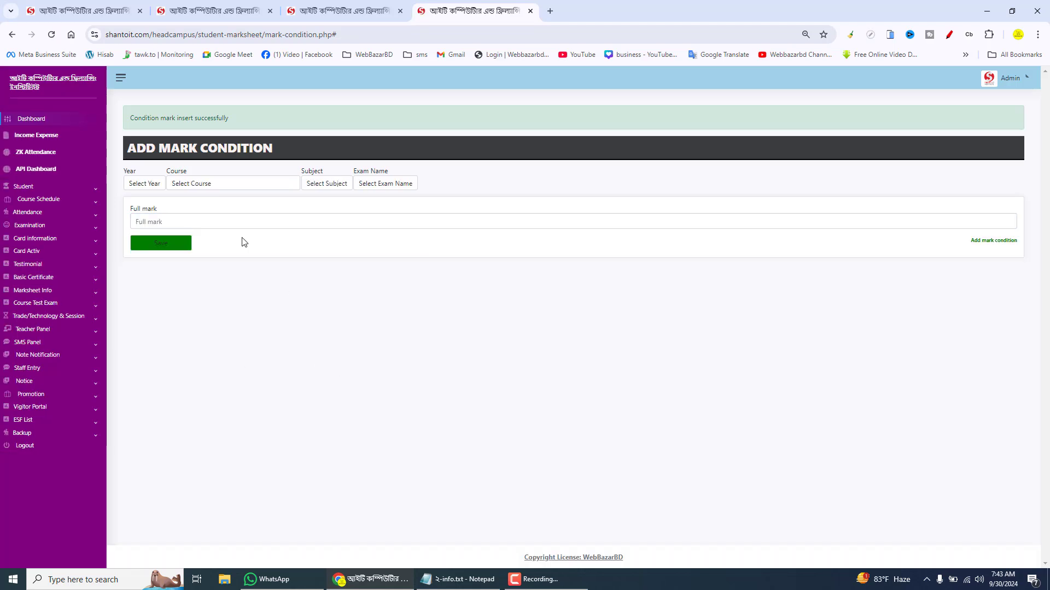
- Start a mark condition for 2024, Diploma in Microsoft Office Application, subject Class Test 03, exam final exam 2024, with full mark 100
{"action": "left_click", "coordinate": [156, 185]}
{"action": "left_click", "coordinate": [136, 210]}
{"action": "left_click", "coordinate": [211, 183]}
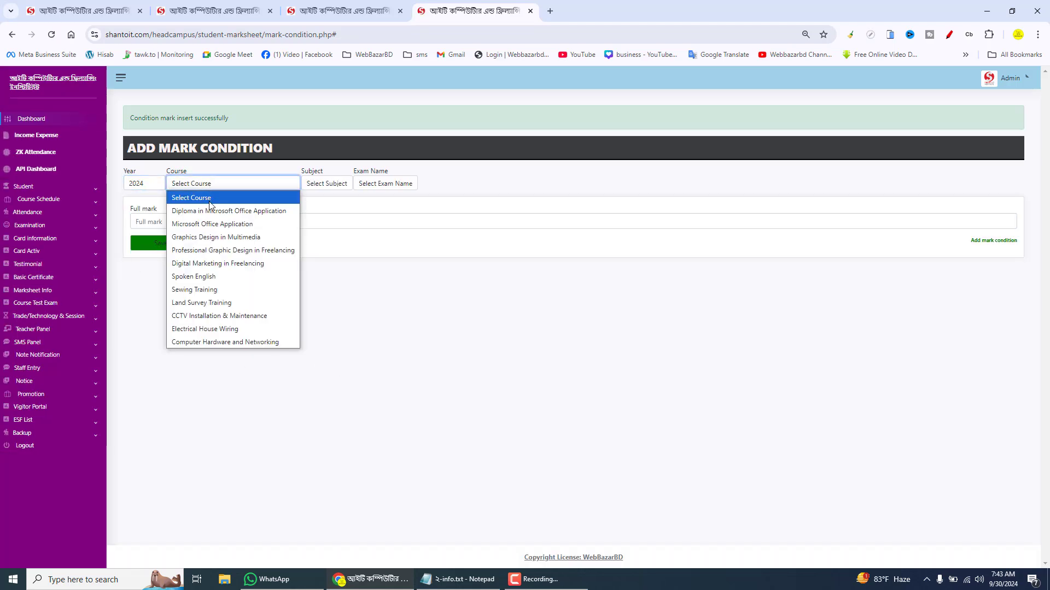
{"action": "left_click", "coordinate": [236, 210]}
{"action": "left_click", "coordinate": [326, 184]}
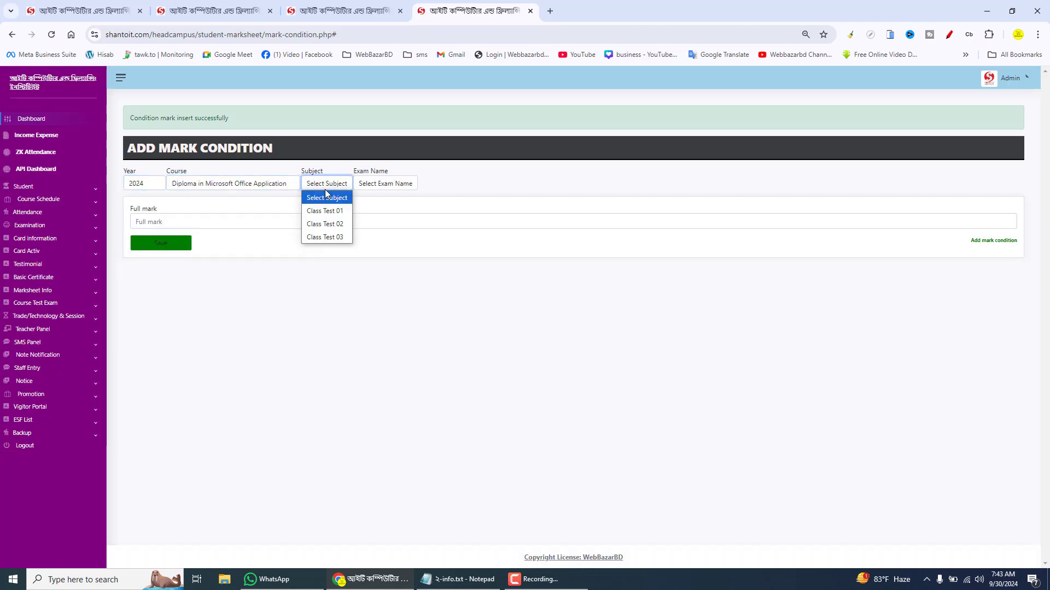
{"action": "left_click", "coordinate": [324, 236]}
{"action": "left_click", "coordinate": [388, 180]}
{"action": "left_click", "coordinate": [381, 211]}
{"action": "left_click", "coordinate": [272, 221]}
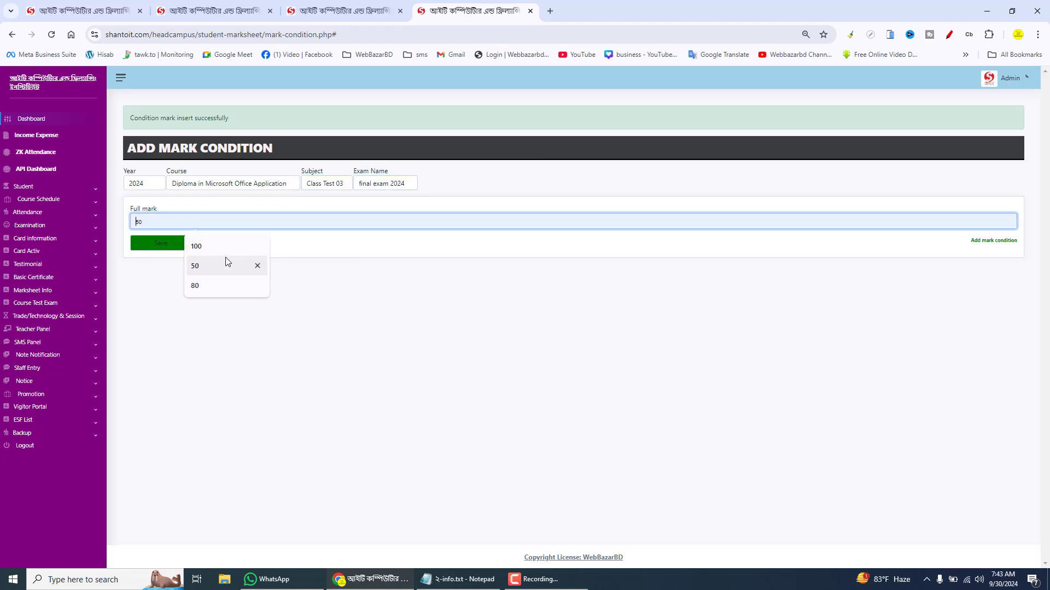
{"action": "left_click", "coordinate": [208, 246]}
- Add a grade row to the Class Test 03 condition with max 100, min 80, grade A+ and point 5.00
{"action": "left_click", "coordinate": [994, 240]}
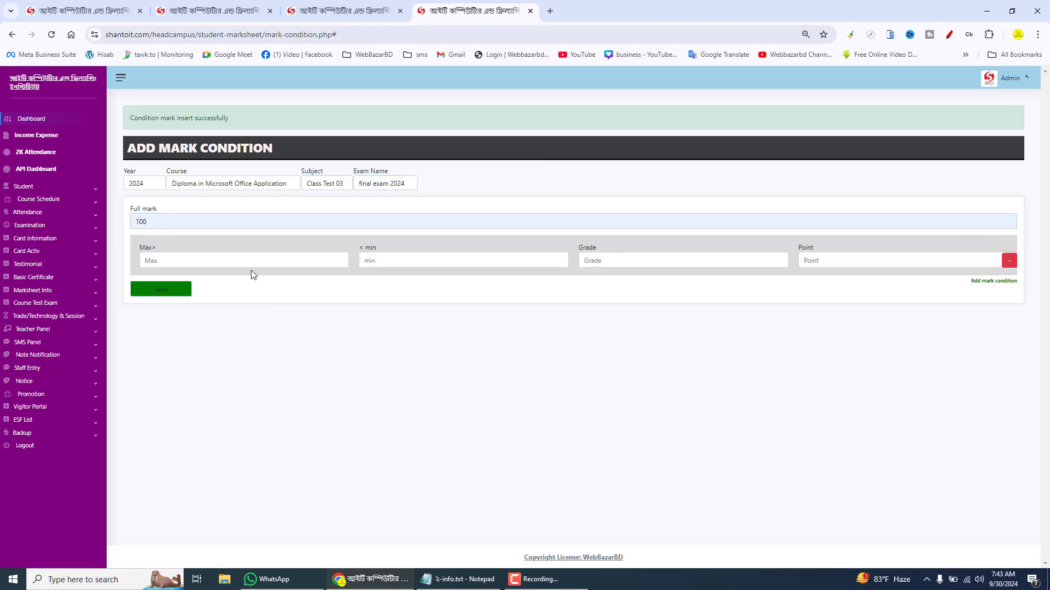
{"action": "left_click", "coordinate": [234, 260]}
{"action": "left_click", "coordinate": [223, 290]}
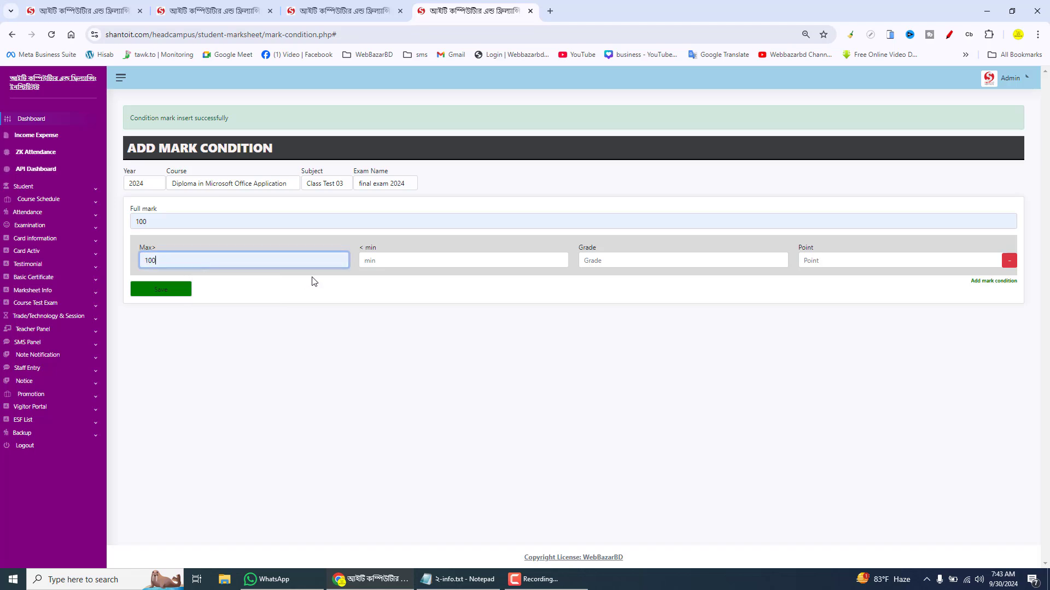
{"action": "left_click", "coordinate": [408, 259]}
{"action": "left_click", "coordinate": [432, 283]}
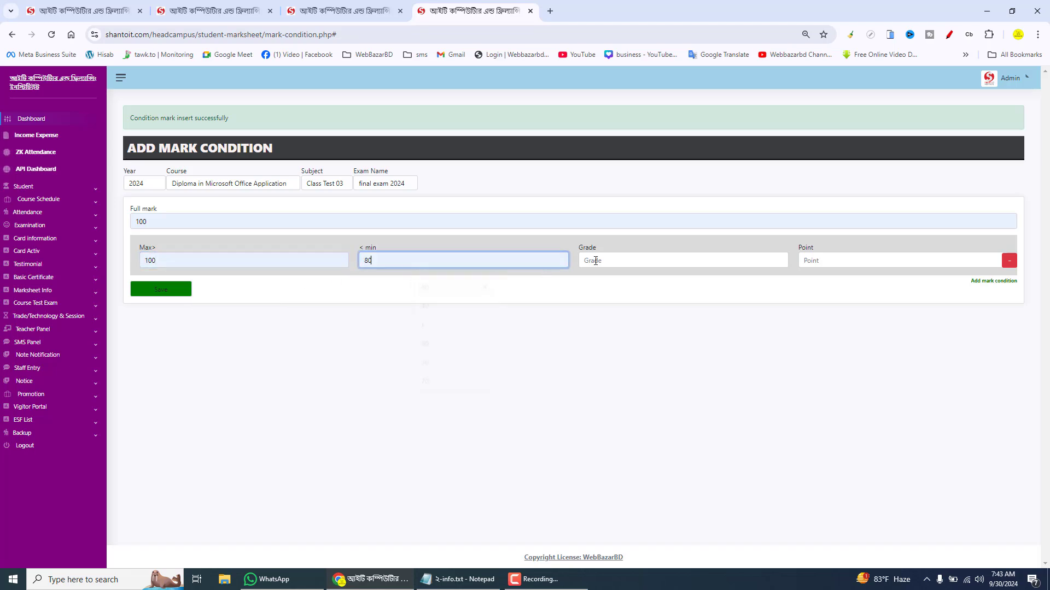
{"action": "left_click", "coordinate": [649, 268]}
{"action": "left_click", "coordinate": [659, 288]}
{"action": "left_click", "coordinate": [827, 261]}
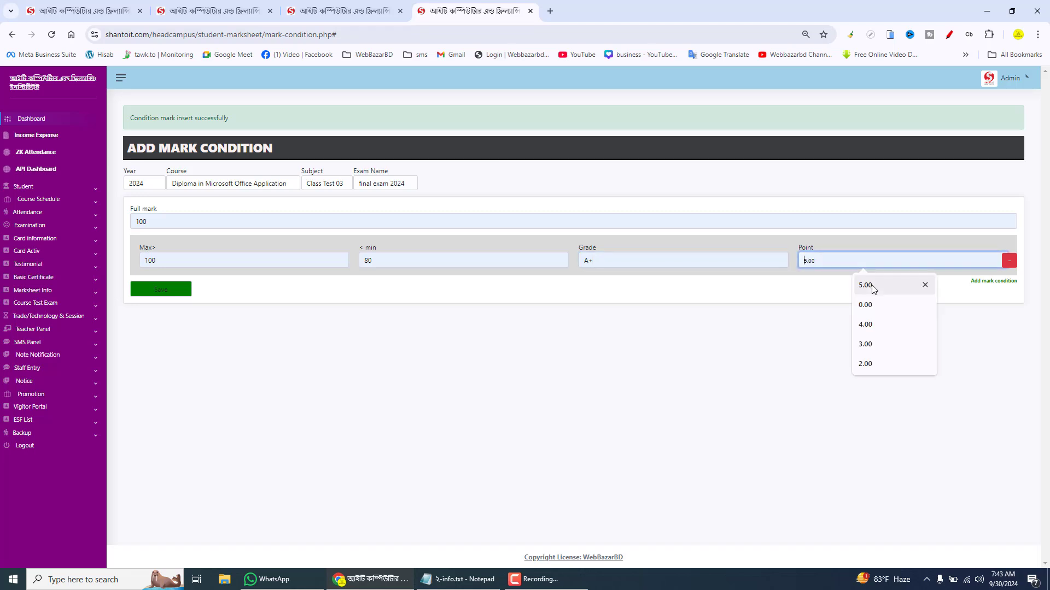
{"action": "left_click", "coordinate": [868, 285]}
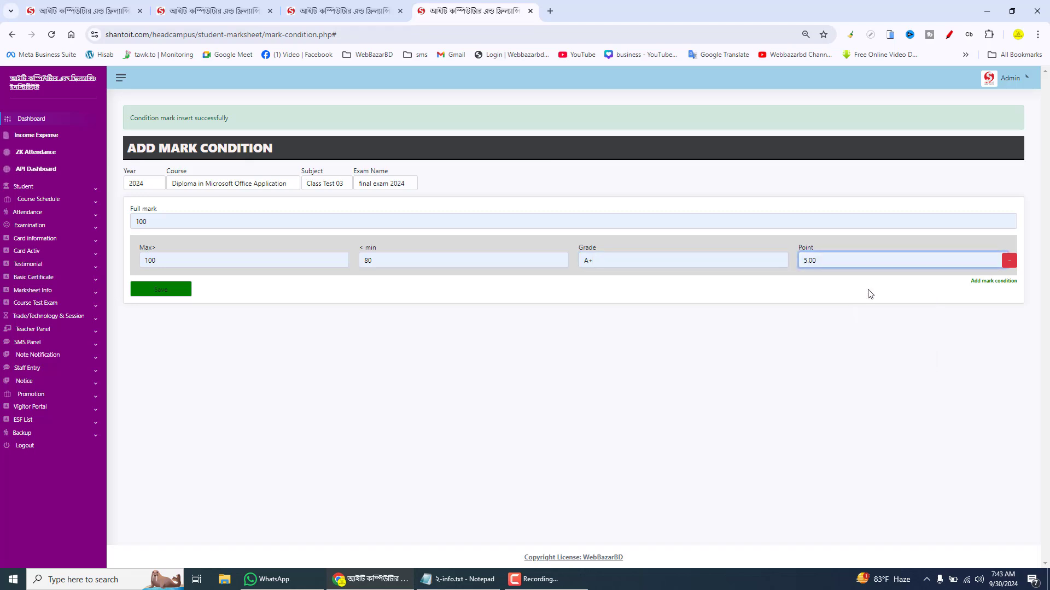
- Add a second grade row to the Class Test 03 condition with max 32, min 1, grade f and point 0.00
{"action": "left_click", "coordinate": [994, 280]}
{"action": "left_click", "coordinate": [243, 300]}
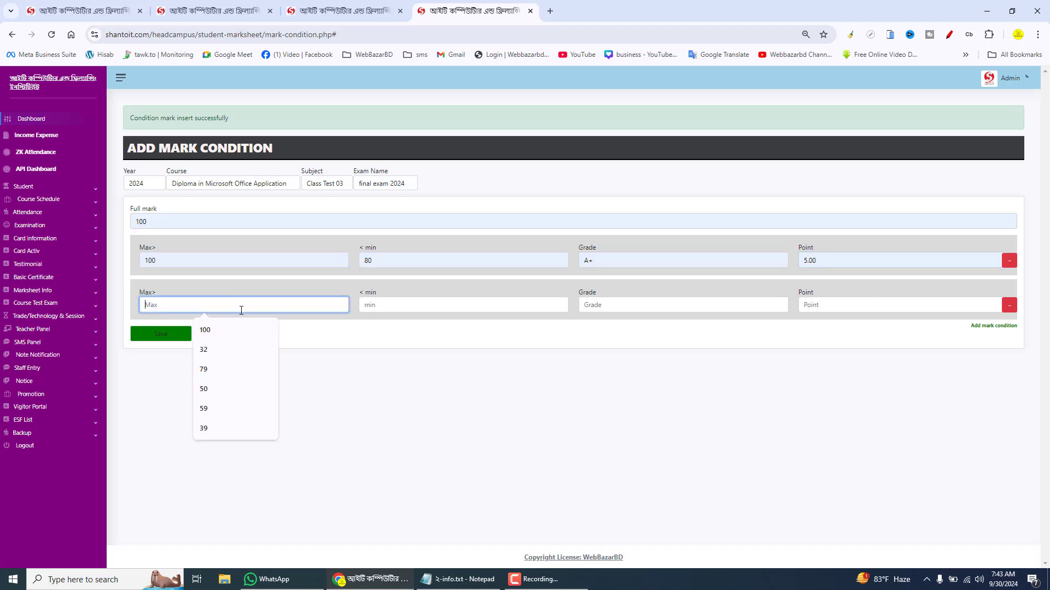
{"action": "left_click", "coordinate": [222, 353]}
{"action": "left_click", "coordinate": [400, 305]}
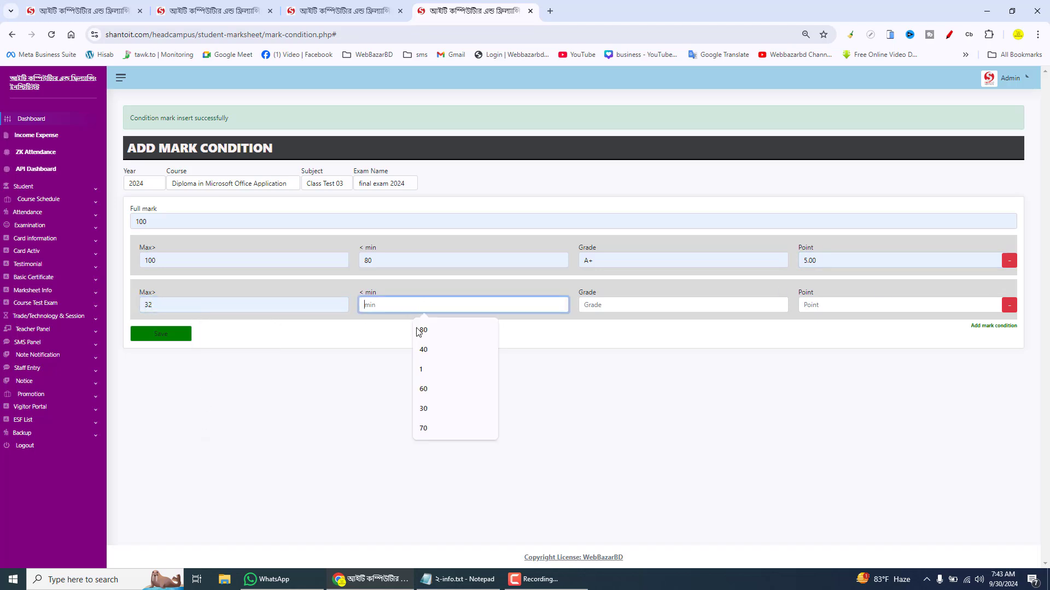
{"action": "left_click", "coordinate": [434, 369]}
{"action": "left_click", "coordinate": [644, 305]}
{"action": "left_click", "coordinate": [647, 350]}
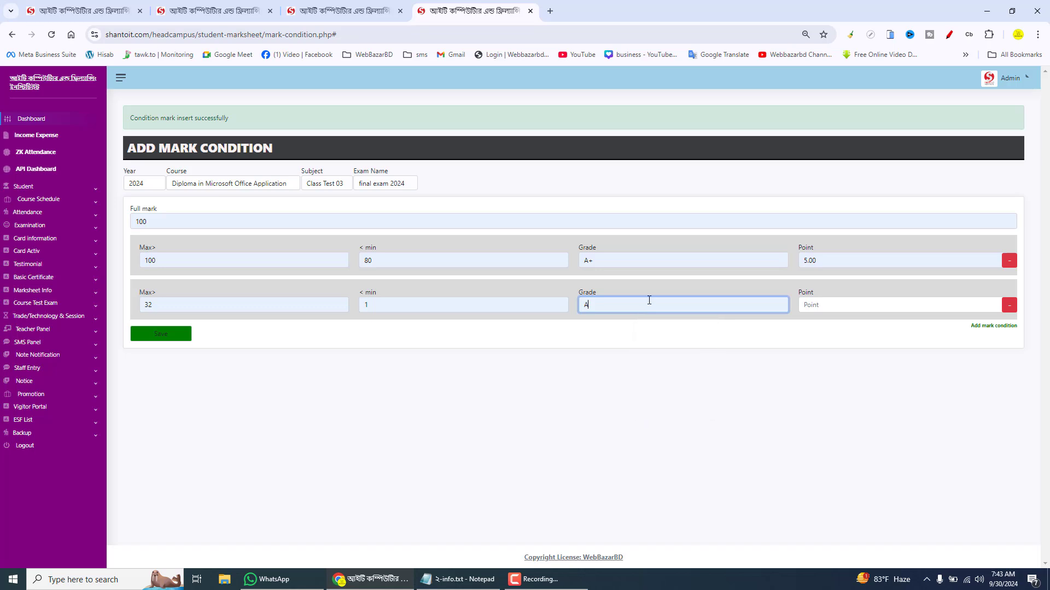
{"action": "left_click_drag", "start_coordinate": [649, 302], "coordinate": [575, 305]}
{"action": "key", "text": "BackSpace"}
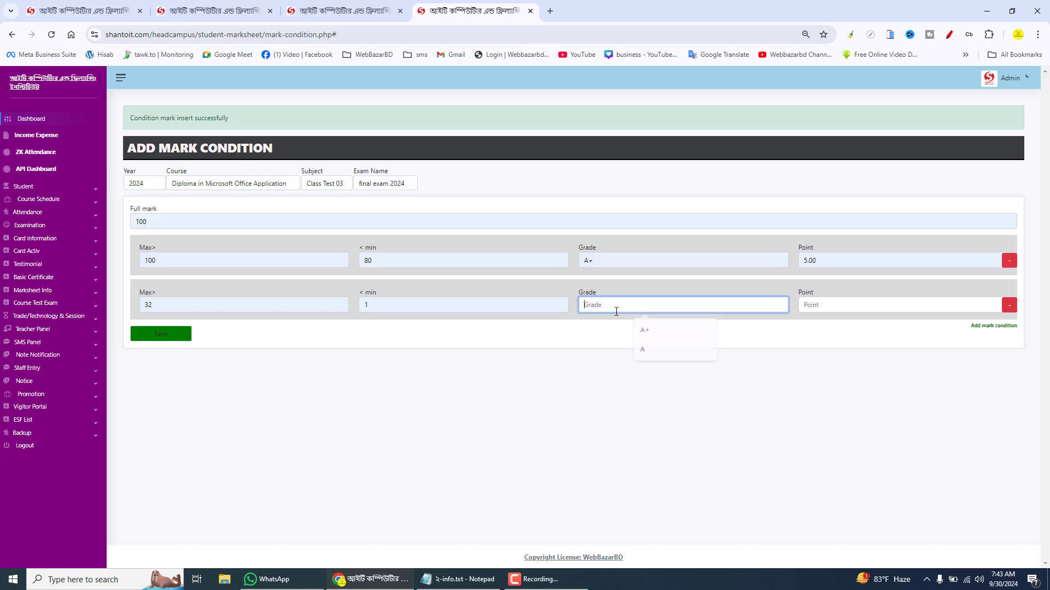
{"action": "type", "text": "f"}
{"action": "left_click", "coordinate": [841, 304]}
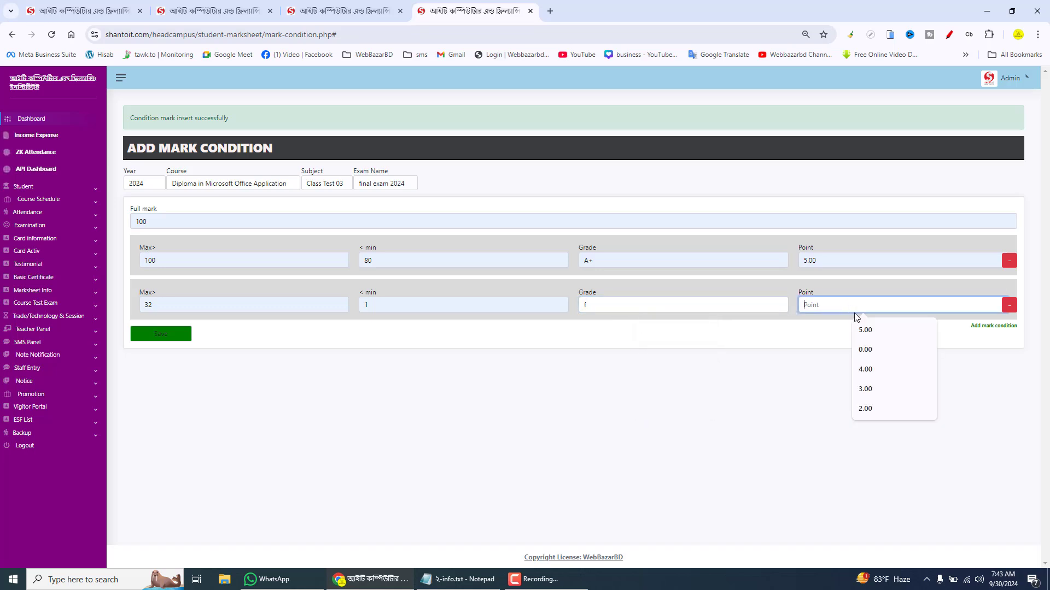
{"action": "left_click", "coordinate": [869, 352]}
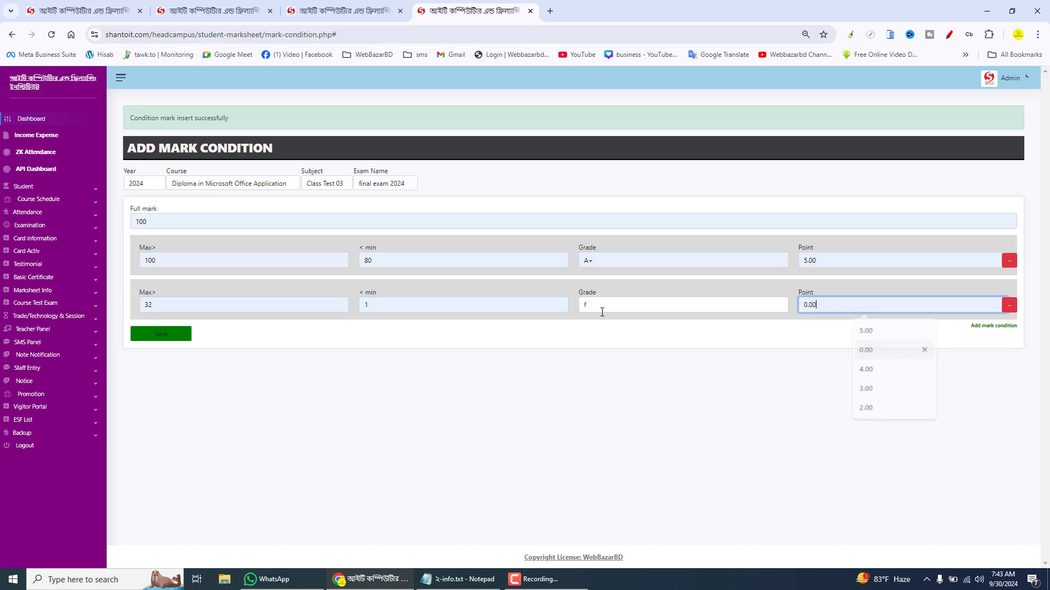
- Change the second row's grade to a capital F and save the Class Test 03 condition
{"action": "left_click_drag", "start_coordinate": [599, 307], "coordinate": [572, 312]}
{"action": "type", "text": "F"}
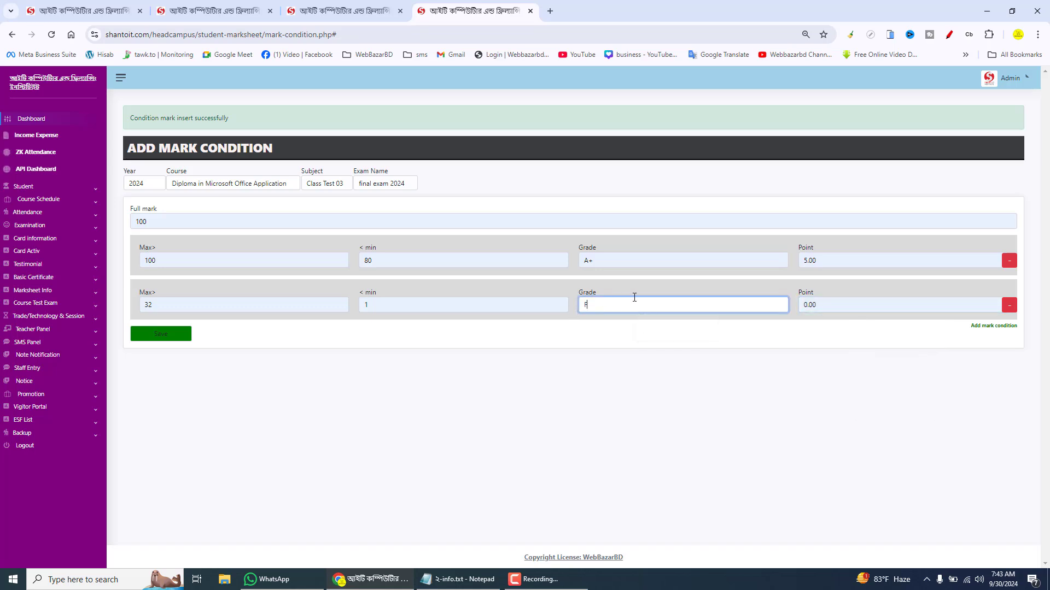
{"action": "left_click", "coordinate": [176, 338]}
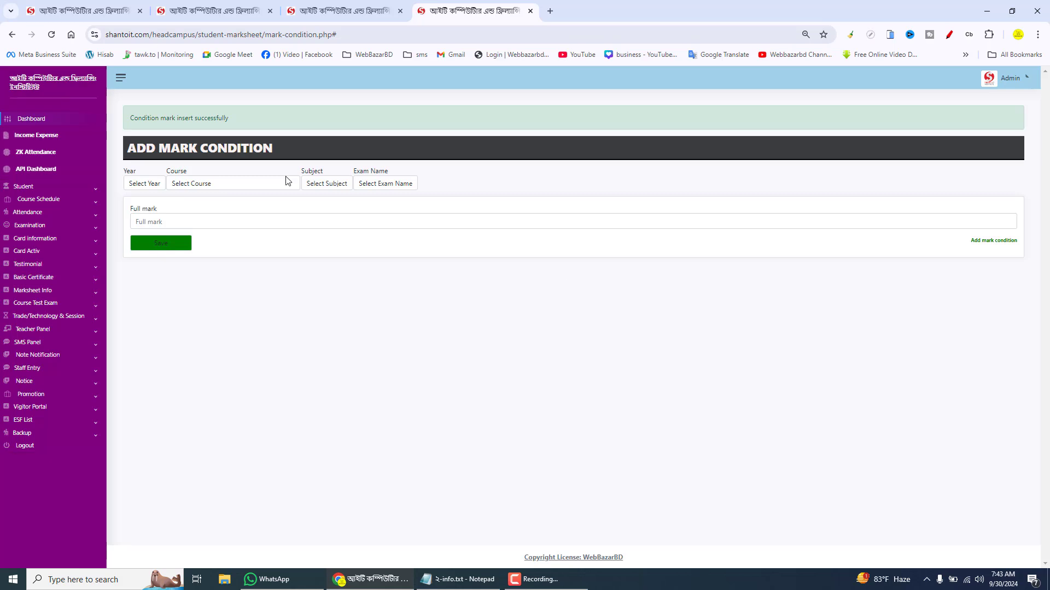
- List the condition IDs and marks for the Diploma in Microsoft Office Application course in 2024
{"action": "left_click", "coordinate": [49, 296]}
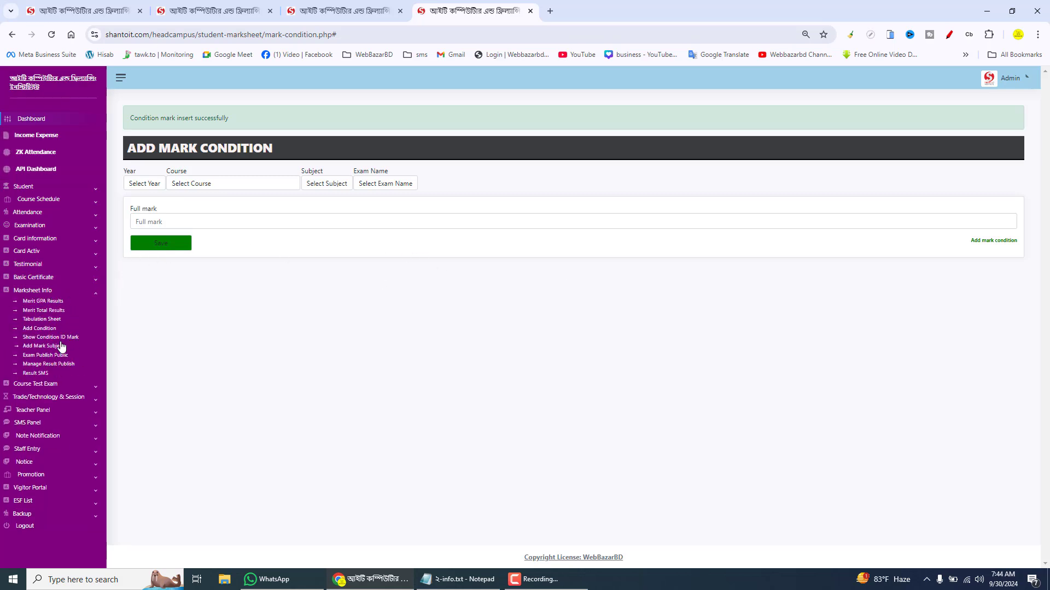
{"action": "left_click", "coordinate": [58, 339]}
{"action": "left_click", "coordinate": [186, 163]}
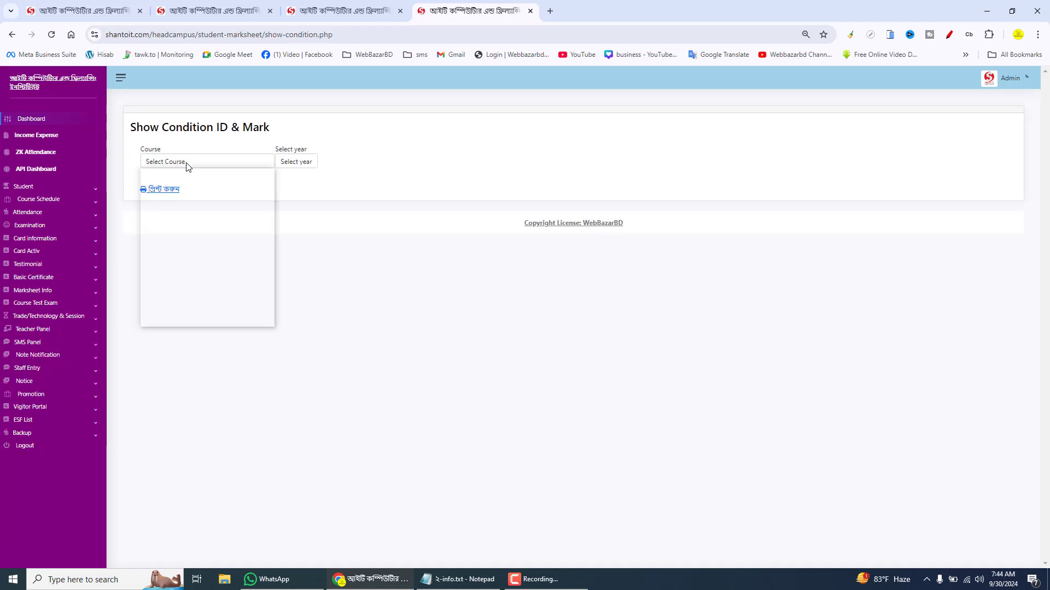
{"action": "left_click", "coordinate": [184, 190]}
{"action": "left_click", "coordinate": [295, 162]}
{"action": "left_click", "coordinate": [294, 188]}
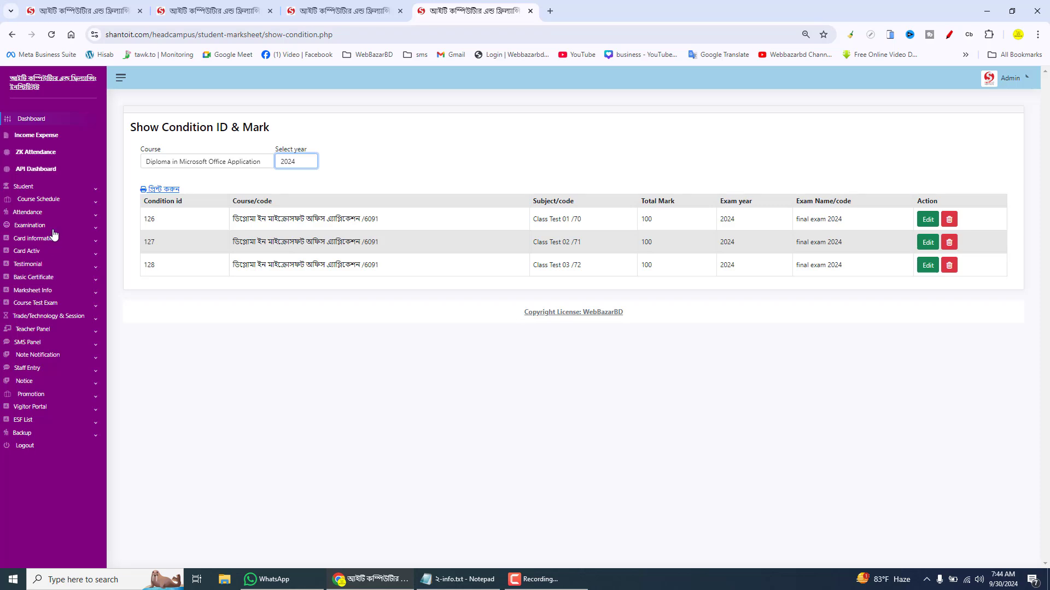
- Set the student mark search for adding marks to year 2024, course Diploma in Microsoft Office Application and subject Class Test 01
{"action": "left_click", "coordinate": [53, 295]}
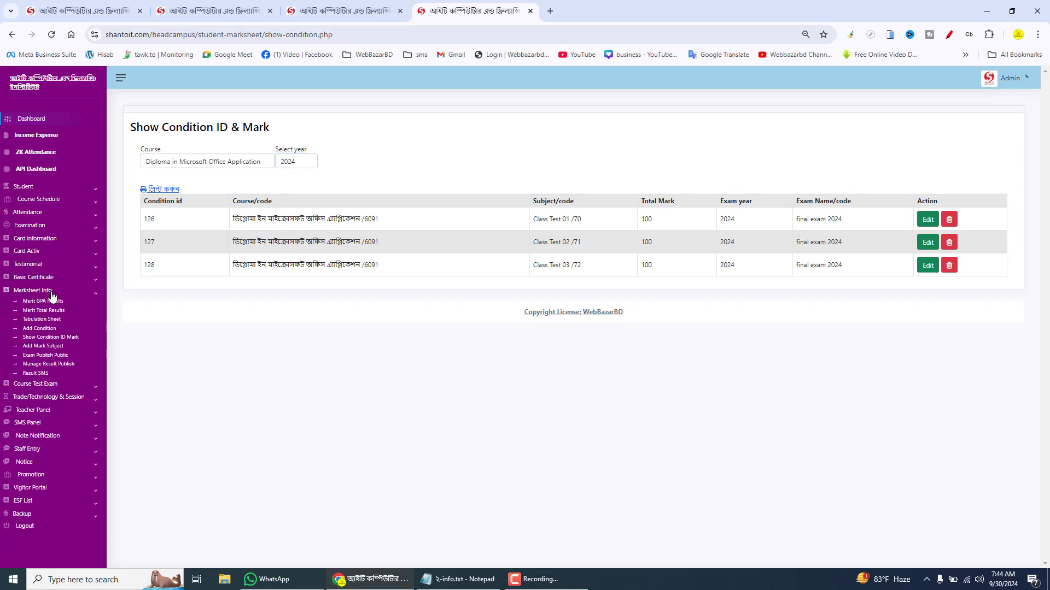
{"action": "left_click", "coordinate": [49, 346]}
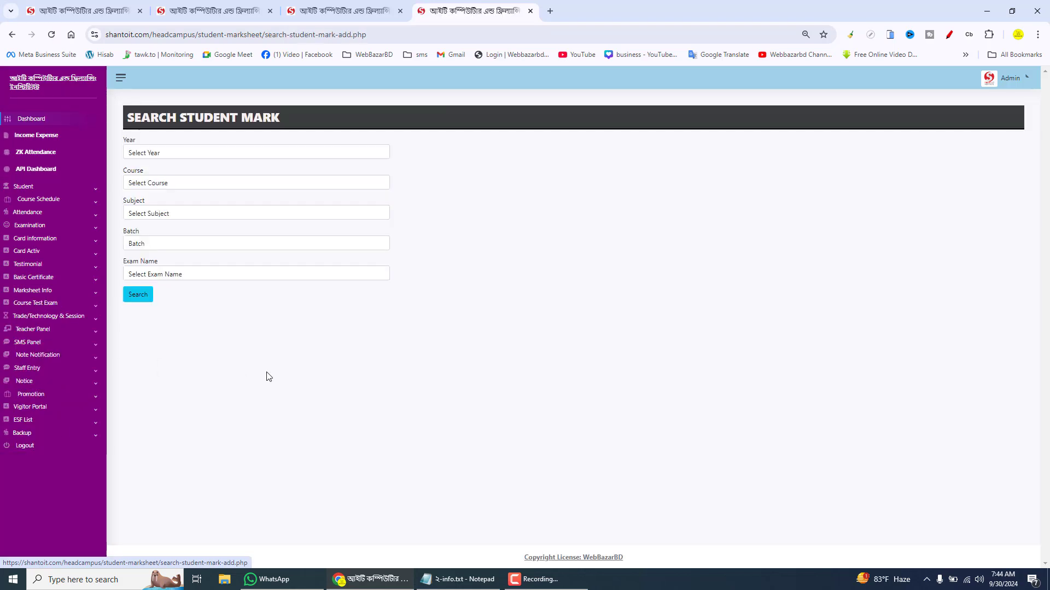
{"action": "left_click", "coordinate": [188, 154]}
{"action": "left_click", "coordinate": [174, 179]}
{"action": "left_click", "coordinate": [175, 183]}
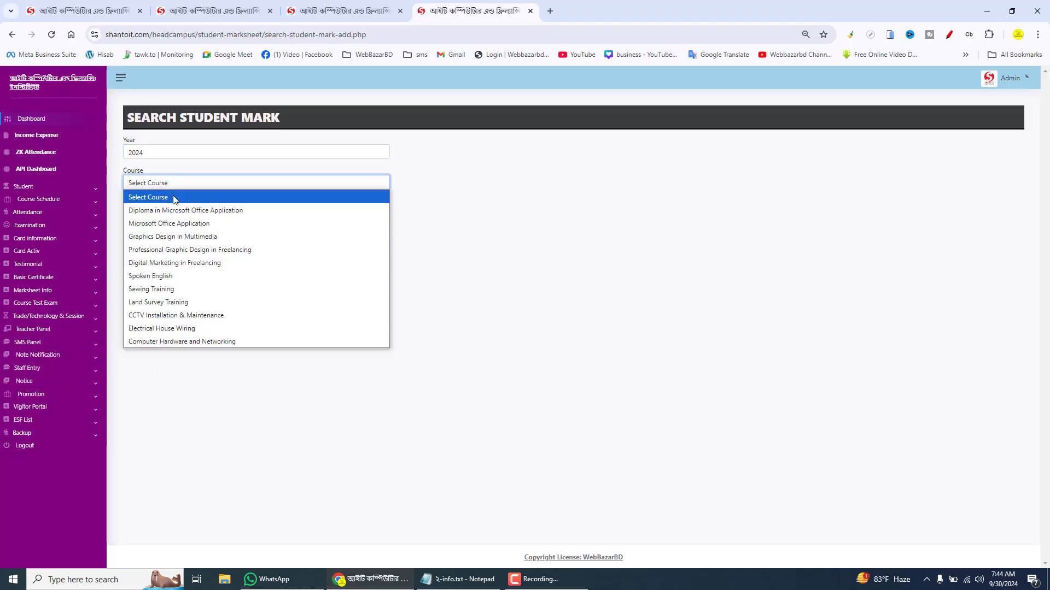
{"action": "left_click", "coordinate": [171, 211]}
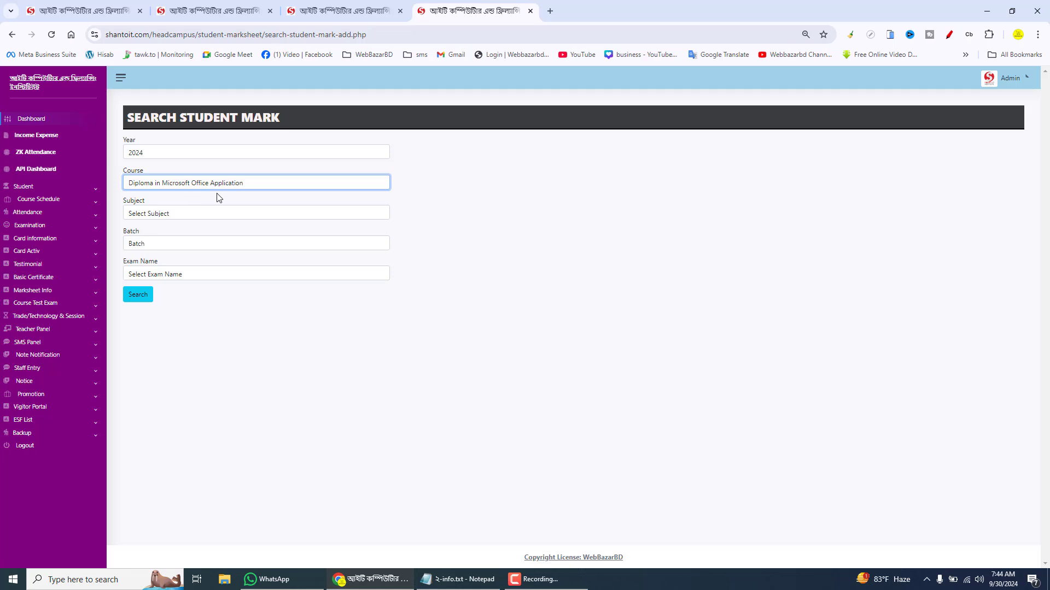
{"action": "left_click", "coordinate": [188, 216]}
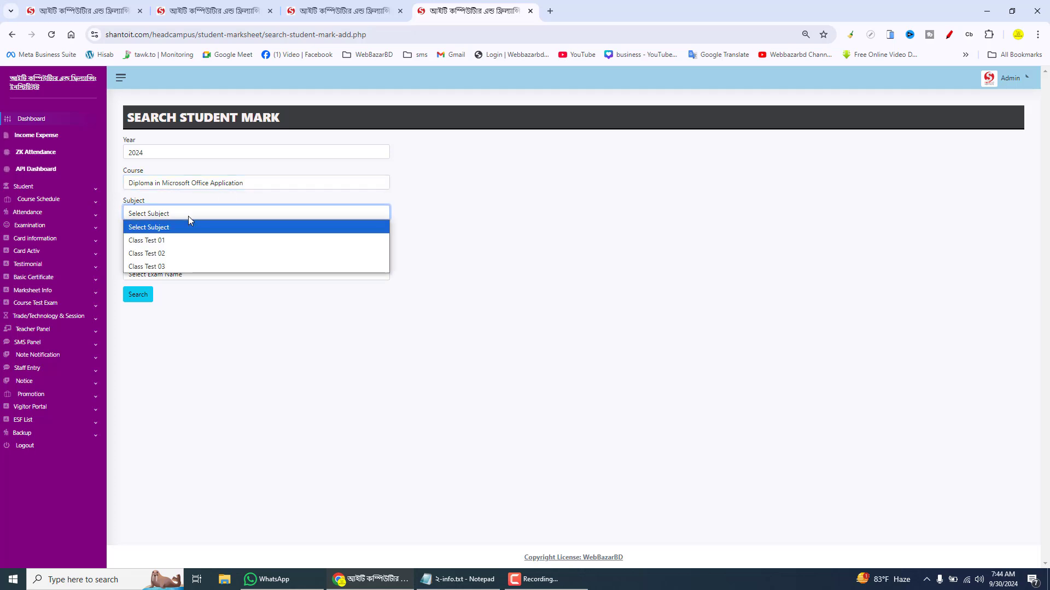
{"action": "left_click", "coordinate": [174, 240]}
{"action": "left_click", "coordinate": [169, 244]}
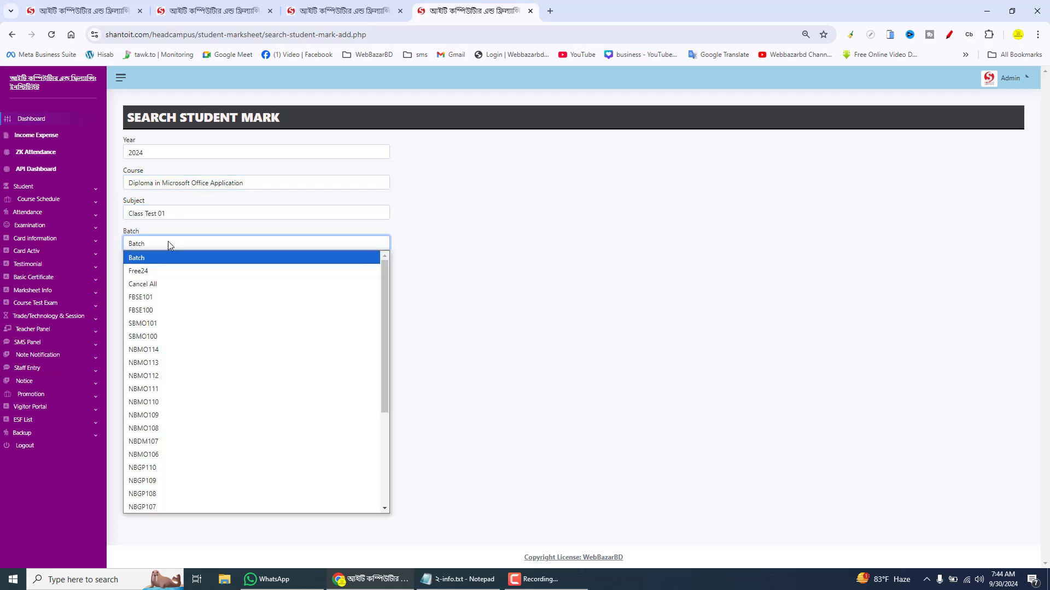
{"action": "left_click", "coordinate": [168, 241]}
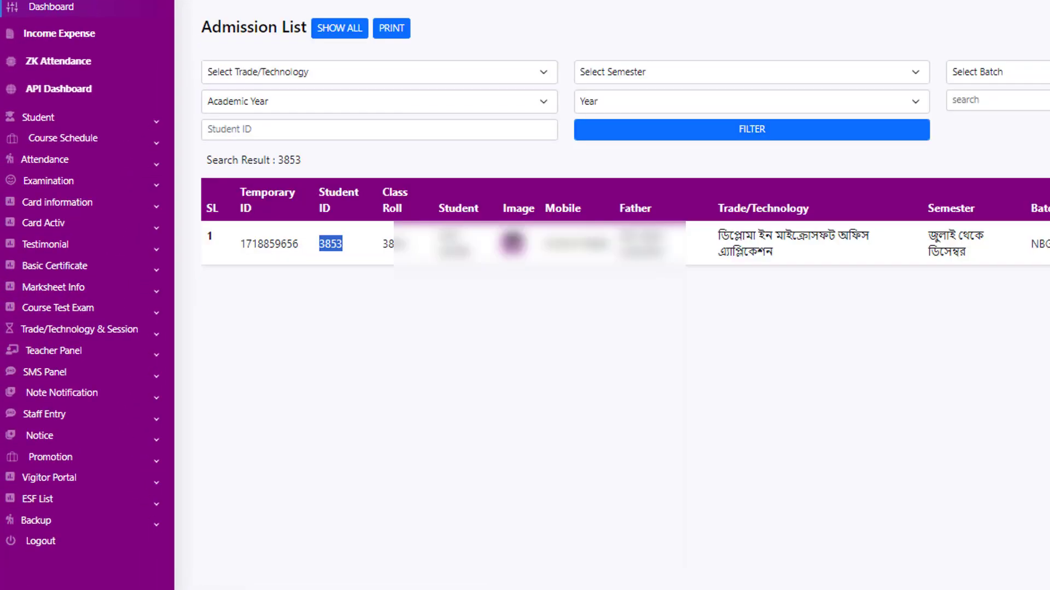
- Filter the admission list by Diploma in Microsoft Office Application and examine the students' batch codes
{"action": "left_click", "coordinate": [336, 71]}
{"action": "left_click", "coordinate": [328, 120]}
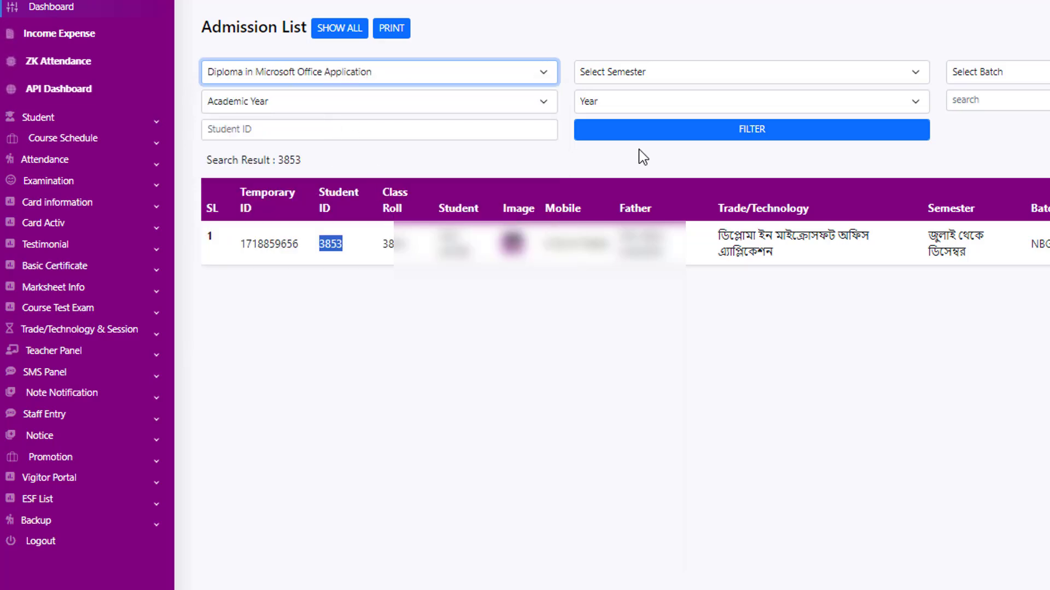
{"action": "left_click", "coordinate": [643, 130]}
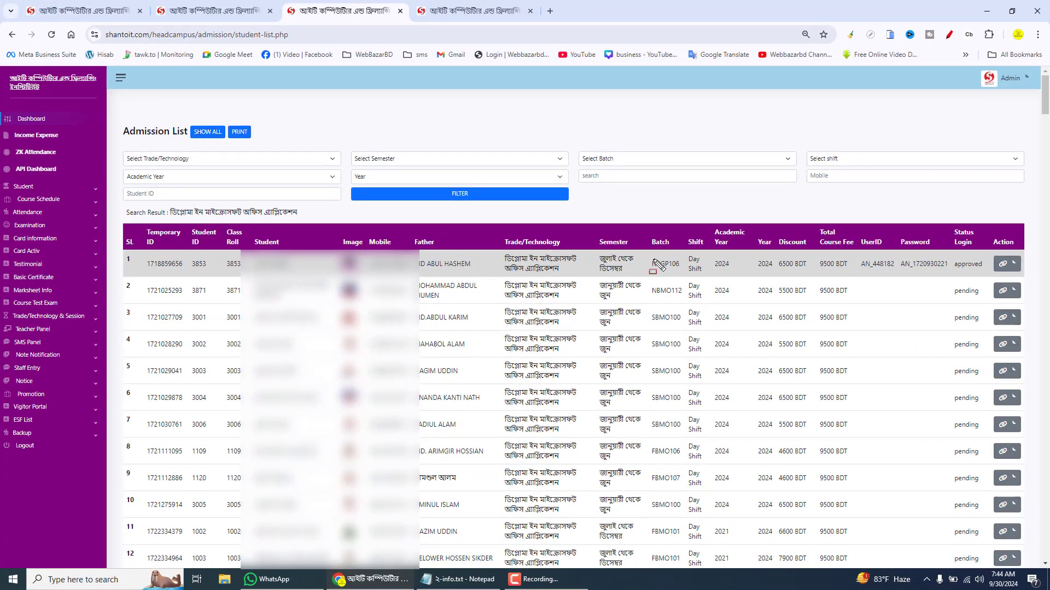
{"action": "mouse_move", "coordinate": [645, 255]}
{"action": "left_mouse_down"}
{"action": "mouse_move", "coordinate": [677, 300]}
{"action": "mouse_move", "coordinate": [687, 539]}
{"action": "left_mouse_up"}
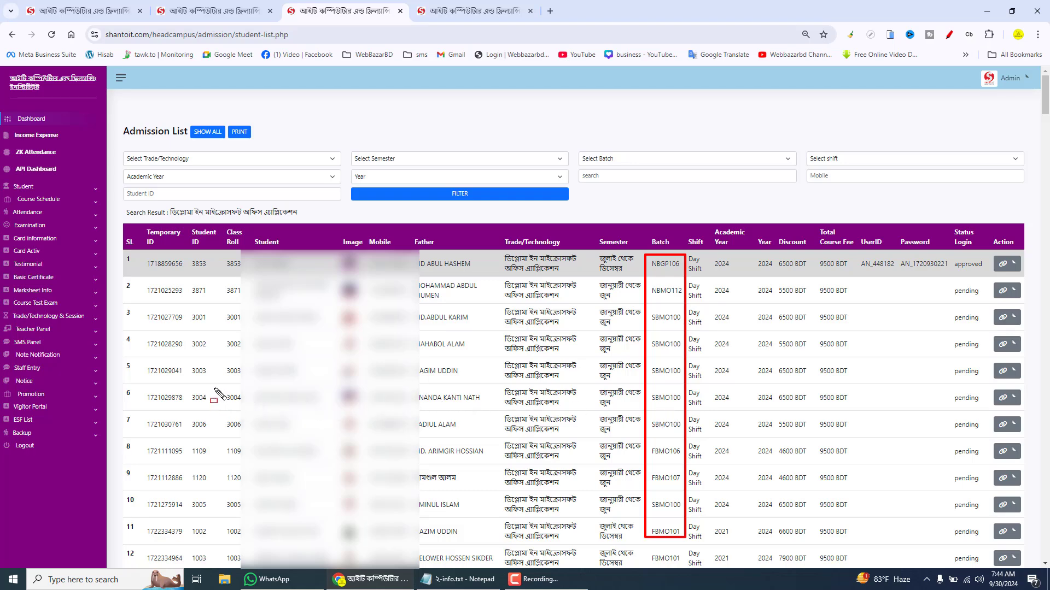
- Filter the admission list by the student ID from the sixth row to show only that student's record
{"action": "left_click_drag", "start_coordinate": [183, 390], "coordinate": [215, 405]}
{"action": "left_click_drag", "start_coordinate": [647, 390], "coordinate": [686, 410]}
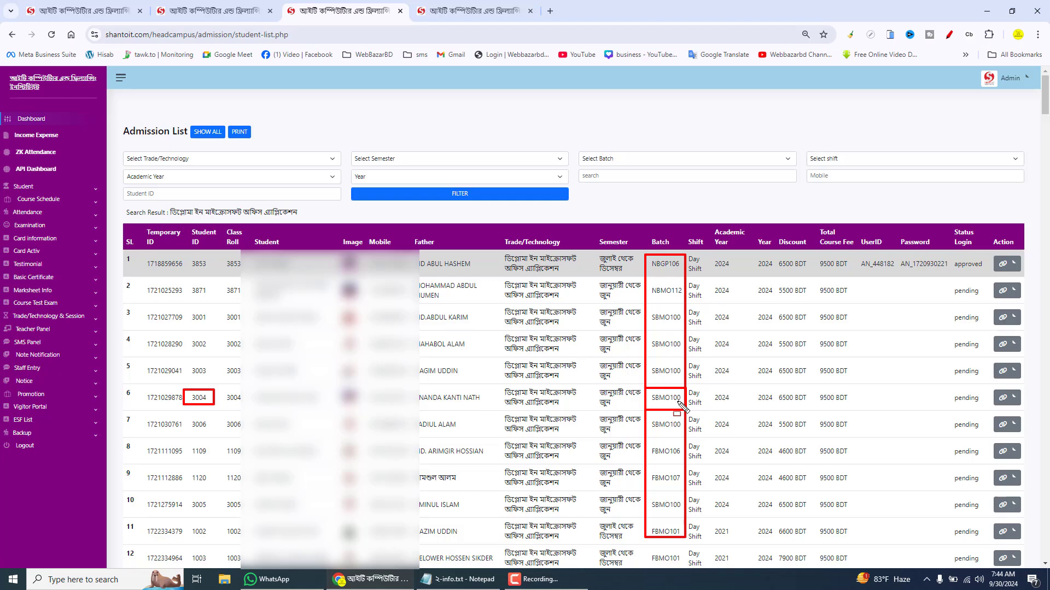
{"action": "key", "text": "Escape"}
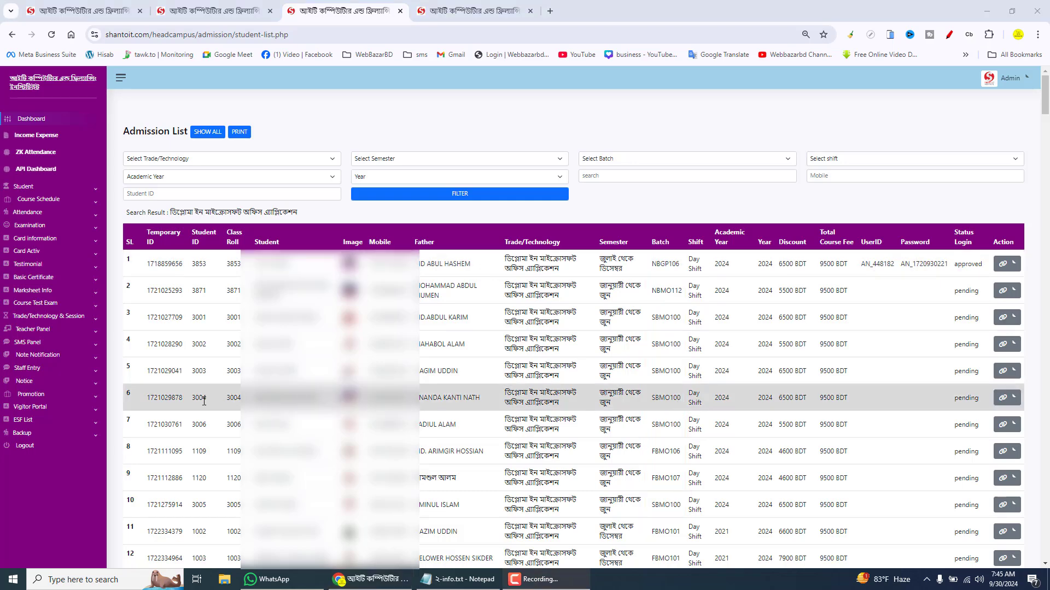
{"action": "double_click", "coordinate": [202, 398]}
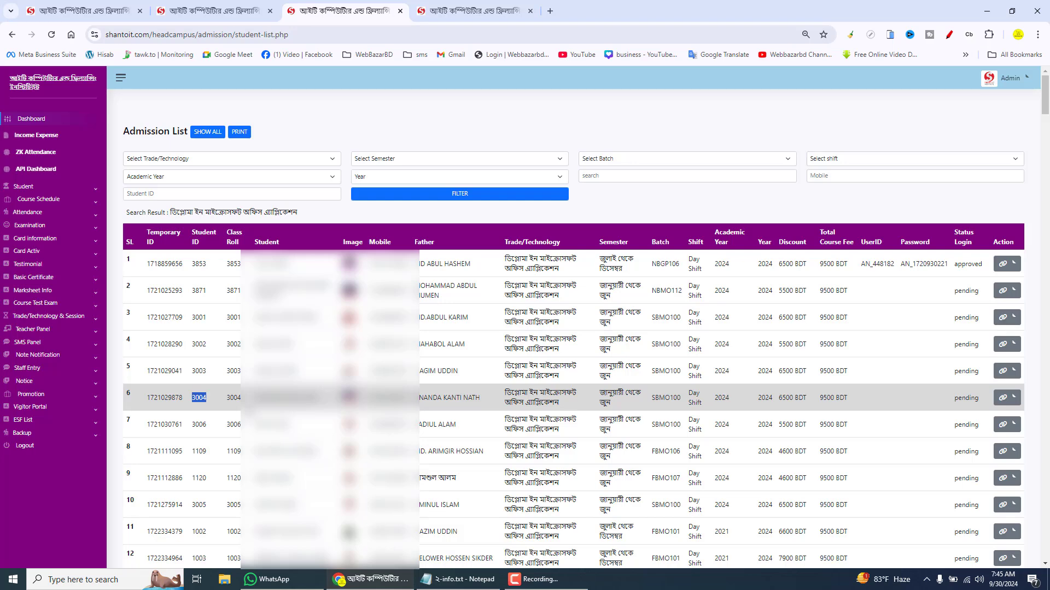
{"action": "key", "text": "ctrl+c"}
{"action": "left_click", "coordinate": [195, 194]}
{"action": "key", "text": "ctrl+v"}
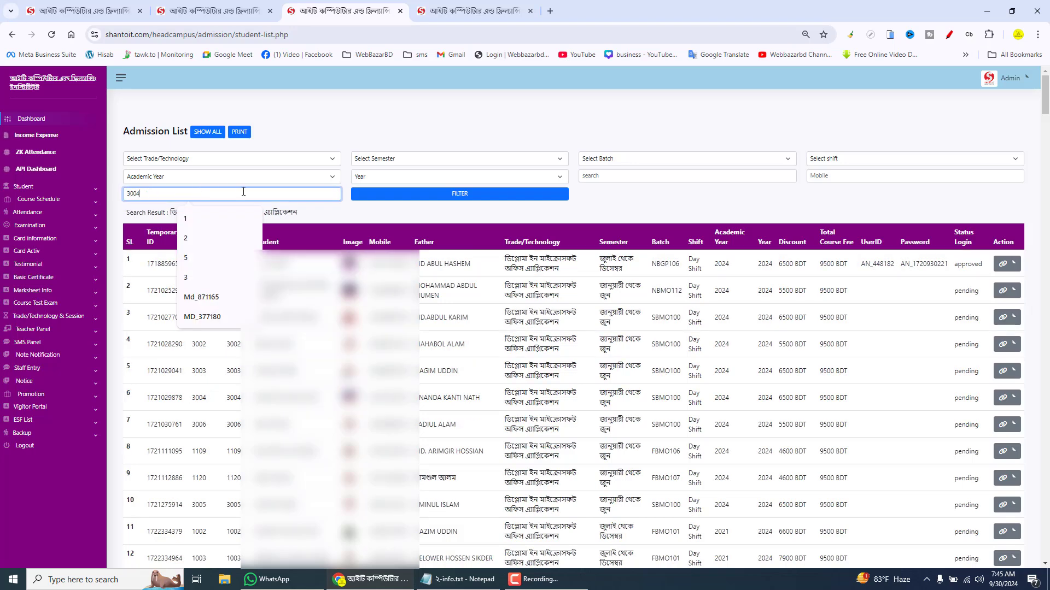
{"action": "left_click", "coordinate": [422, 194]}
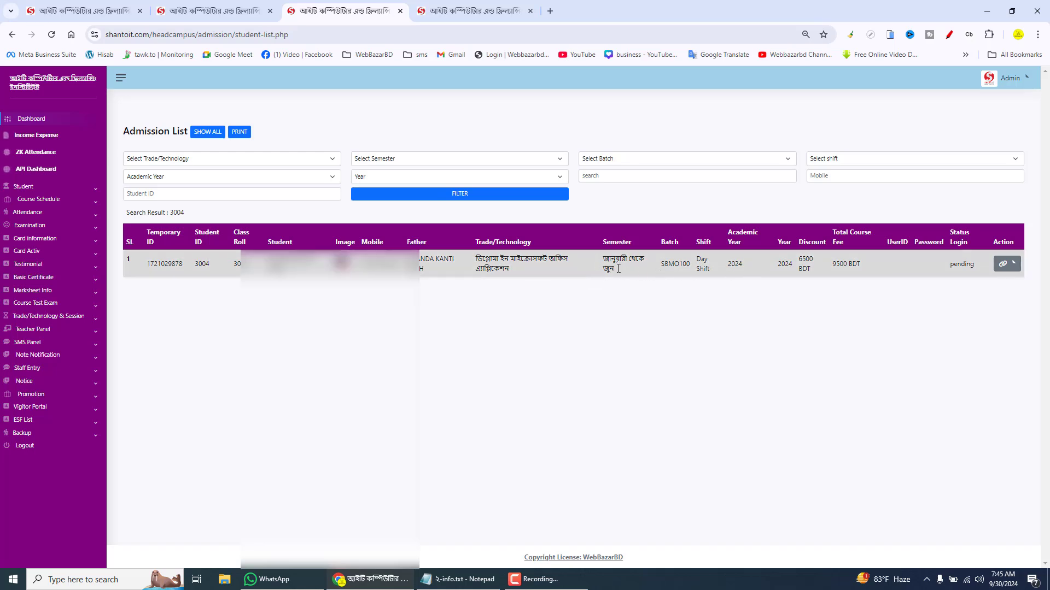
- Close a spare browser tab and check the filtered student's batch code in the admission list
{"action": "left_click", "coordinate": [203, 12]}
{"action": "left_click", "coordinate": [105, 8]}
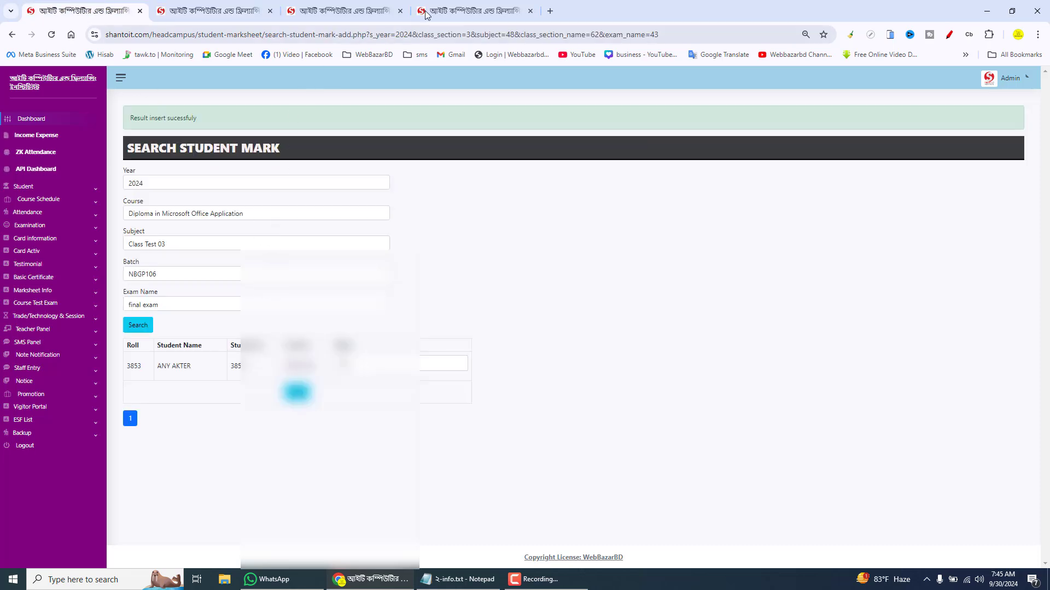
{"action": "left_click", "coordinate": [443, 11]}
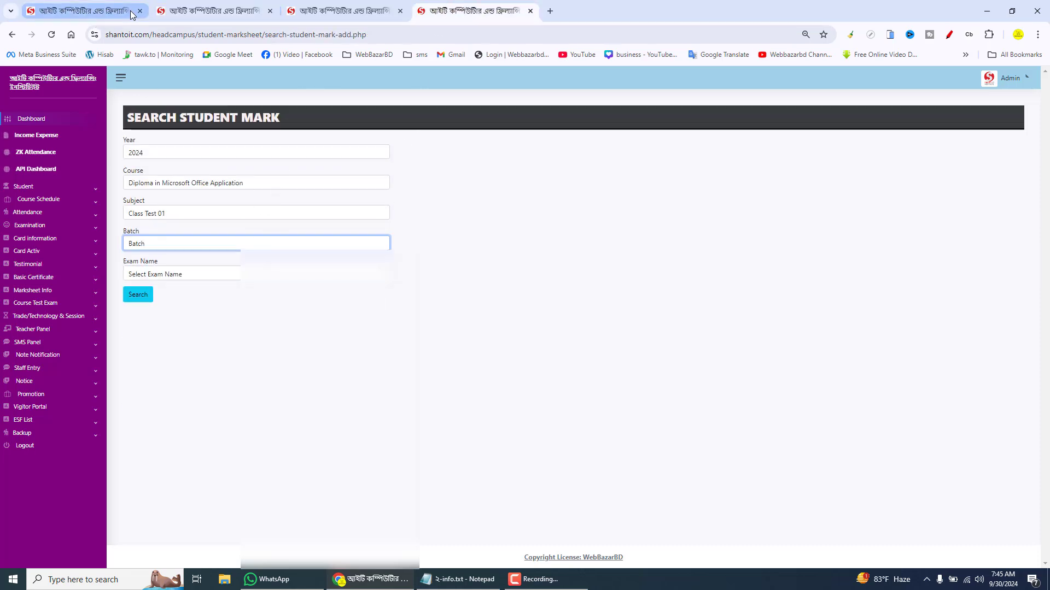
{"action": "key", "text": "ctrl+w"}
{"action": "left_click", "coordinate": [183, 9]}
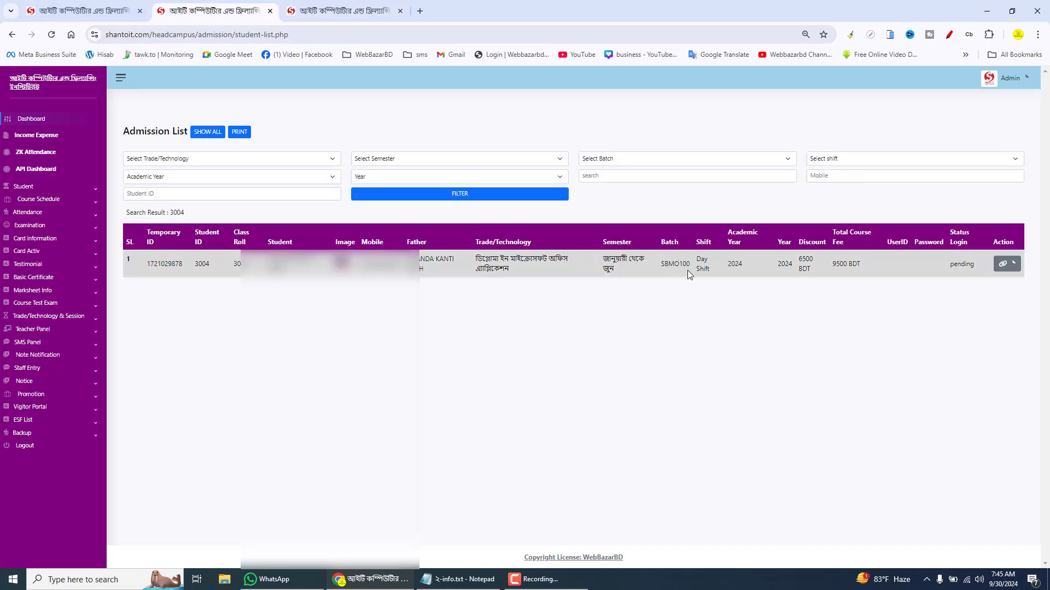
- Search the Class Test 01 student marks for batch SBMO100 and exam final exam 2024
{"action": "key", "text": "ctrl+Tab"}
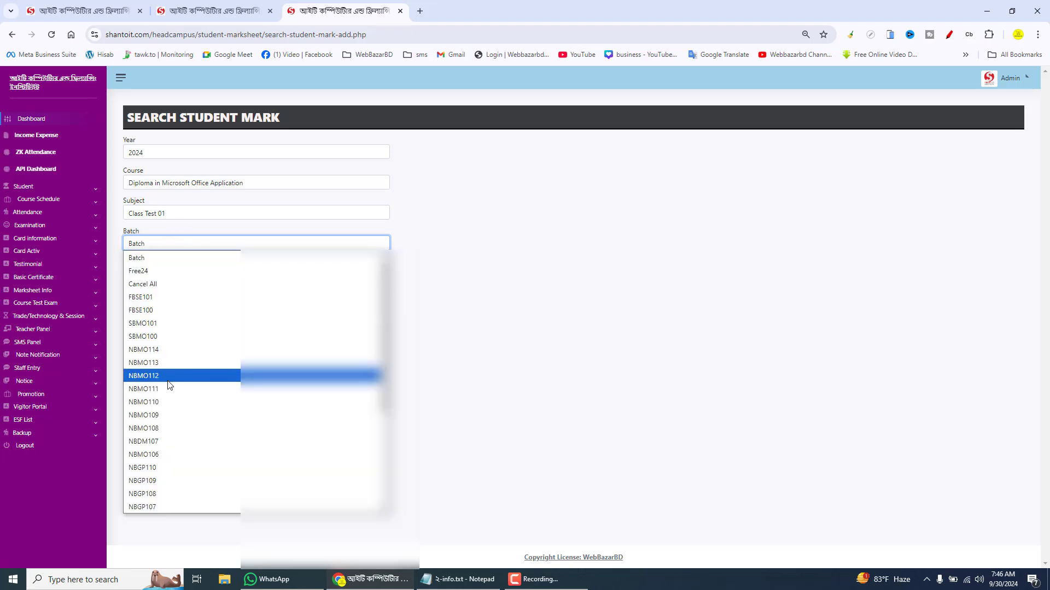
{"action": "scroll", "coordinate": [182, 481], "scroll_direction": "down", "scroll_amount": 3}
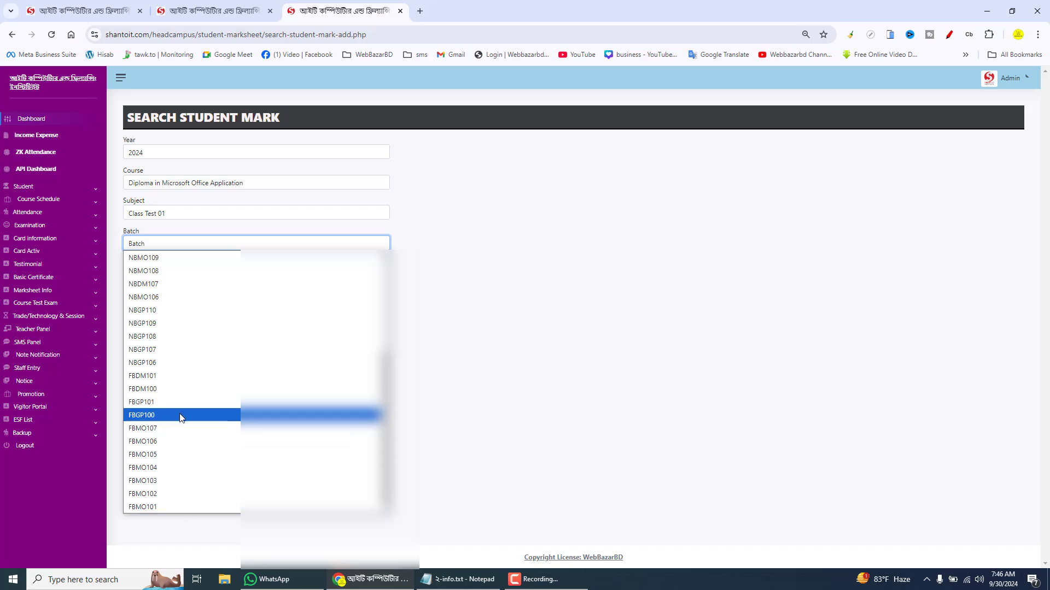
{"action": "scroll", "coordinate": [182, 418], "scroll_direction": "up", "scroll_amount": 5}
{"action": "left_click", "coordinate": [169, 335]}
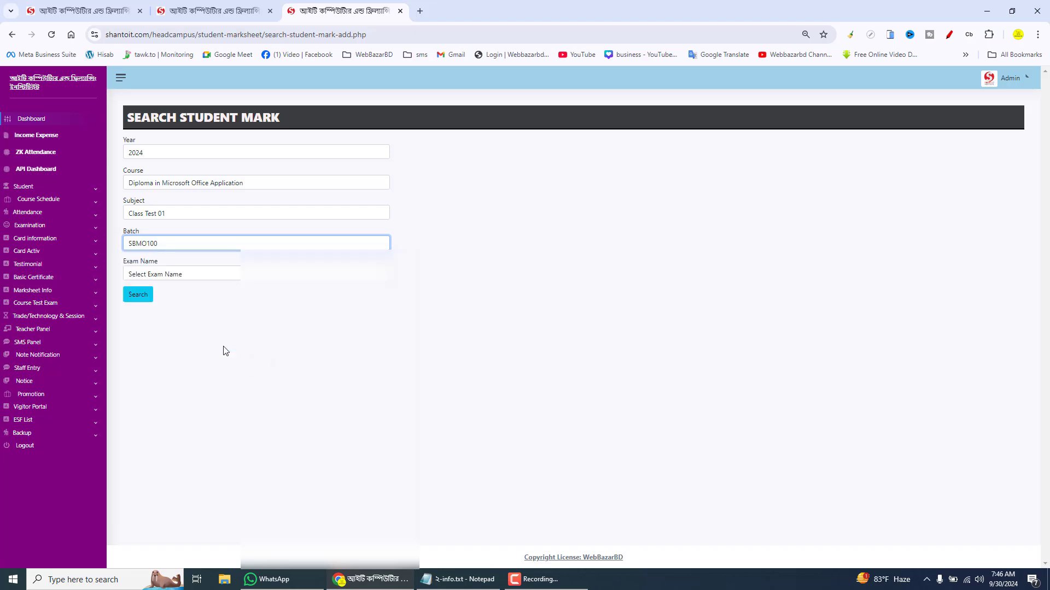
{"action": "left_click", "coordinate": [182, 275]}
{"action": "left_click", "coordinate": [171, 300]}
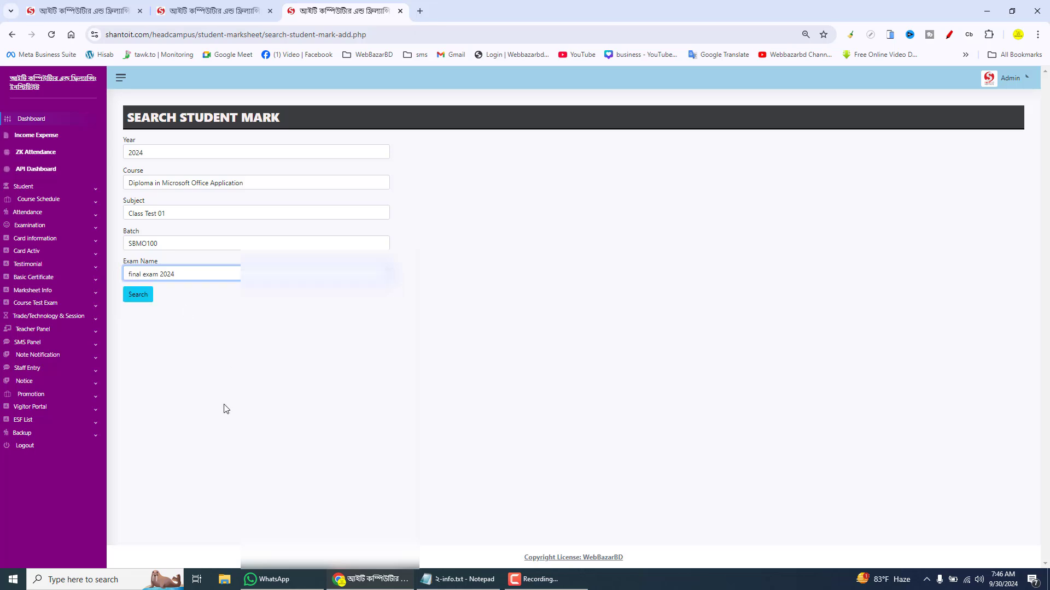
{"action": "left_click", "coordinate": [135, 299]}
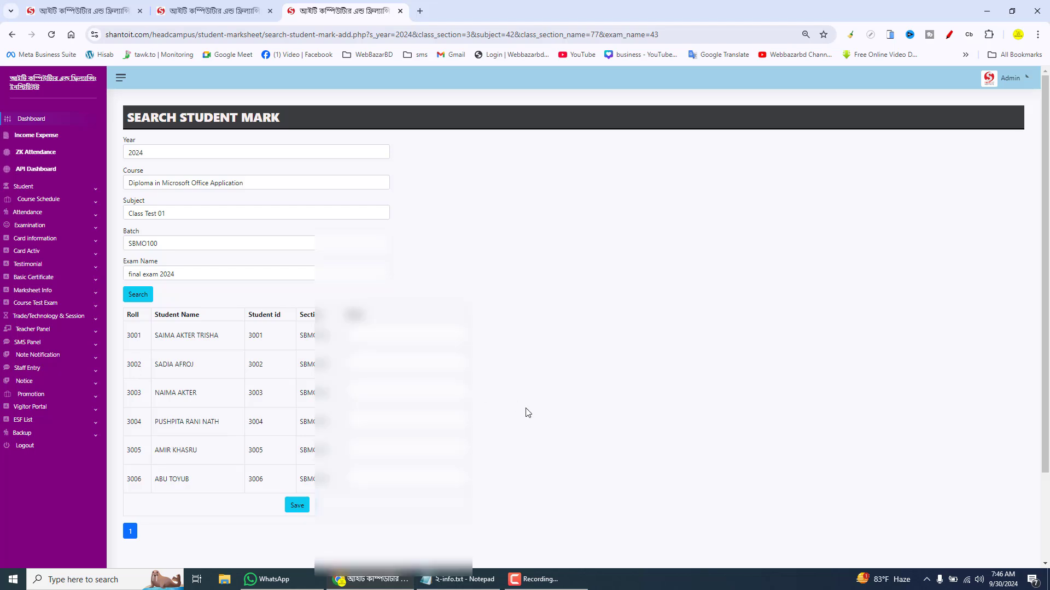
- Filter the admission list by batch SBMO100 to compare its students with the mark entry list
{"action": "left_click", "coordinate": [229, 7]}
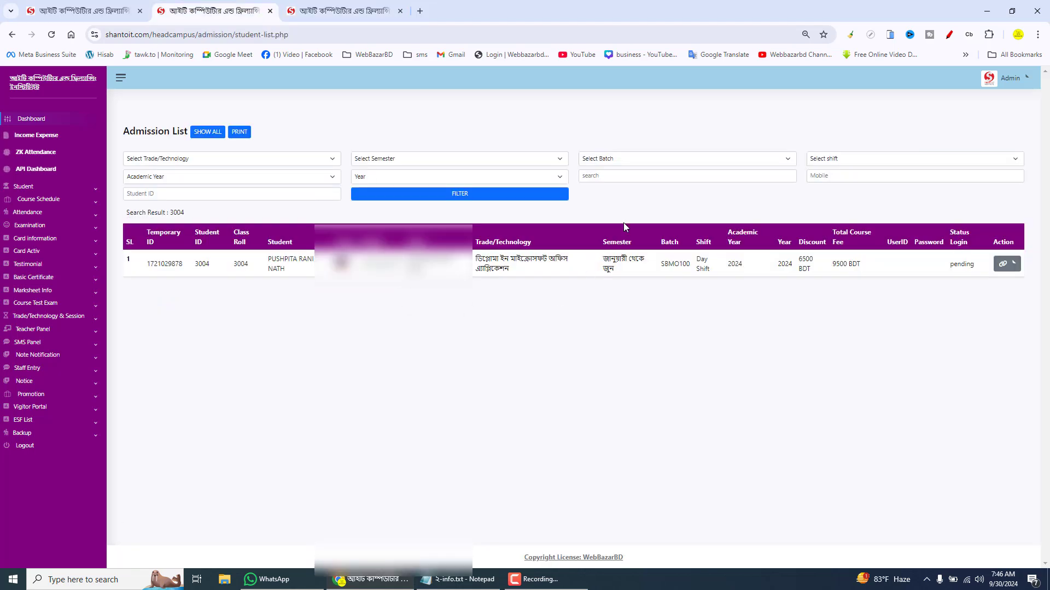
{"action": "left_click", "coordinate": [671, 161]}
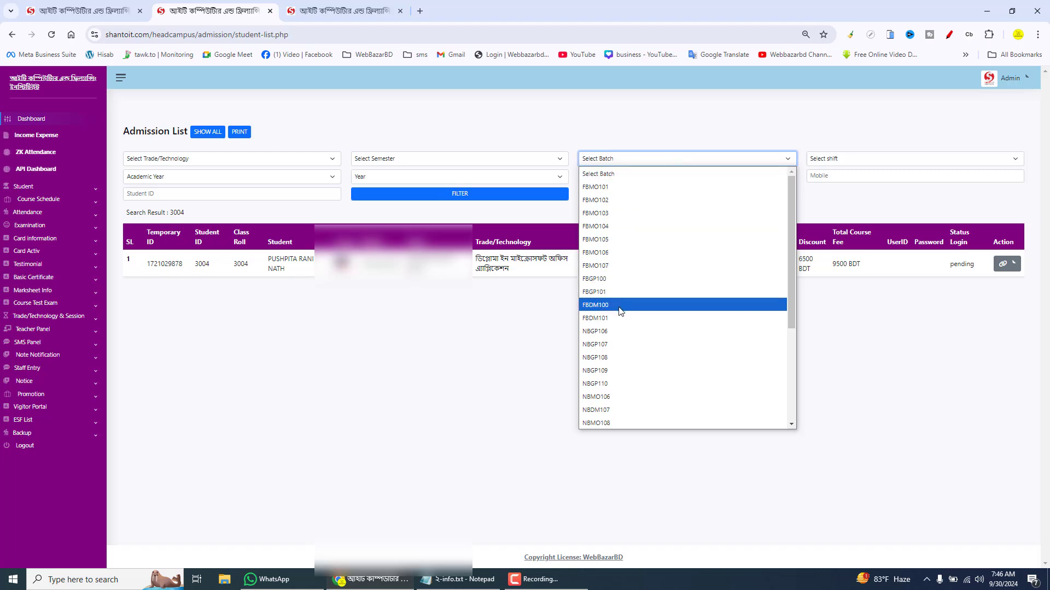
{"action": "scroll", "coordinate": [628, 359], "scroll_direction": "down", "scroll_amount": 3}
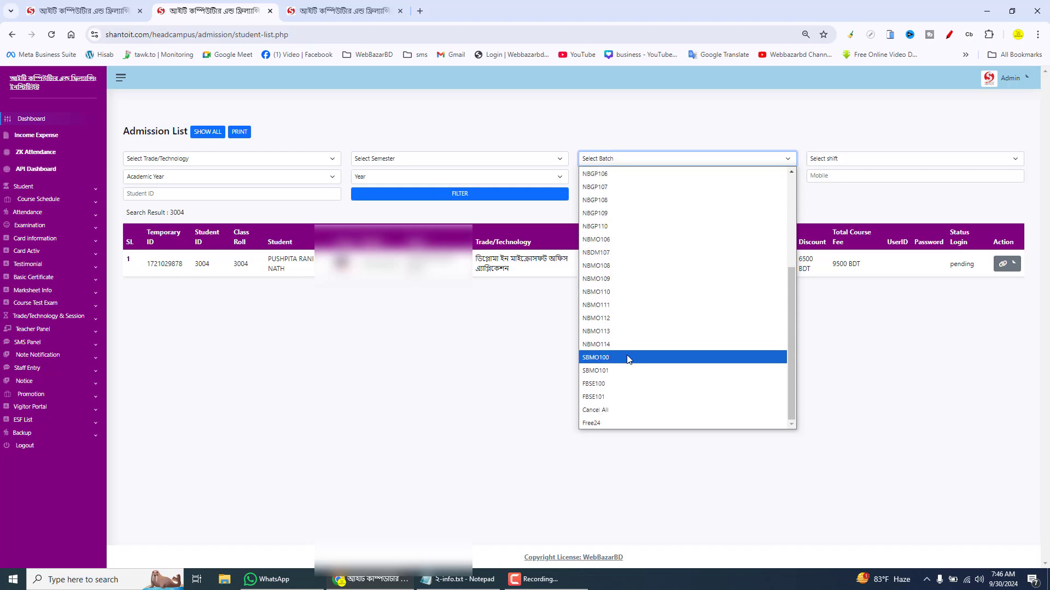
{"action": "left_click", "coordinate": [623, 358]}
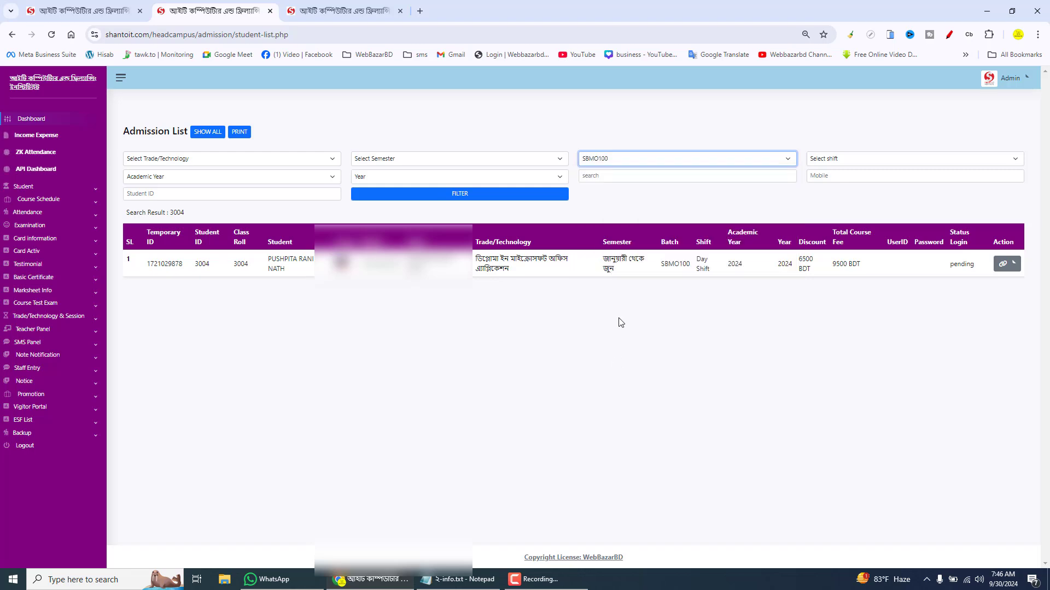
{"action": "left_click", "coordinate": [533, 191]}
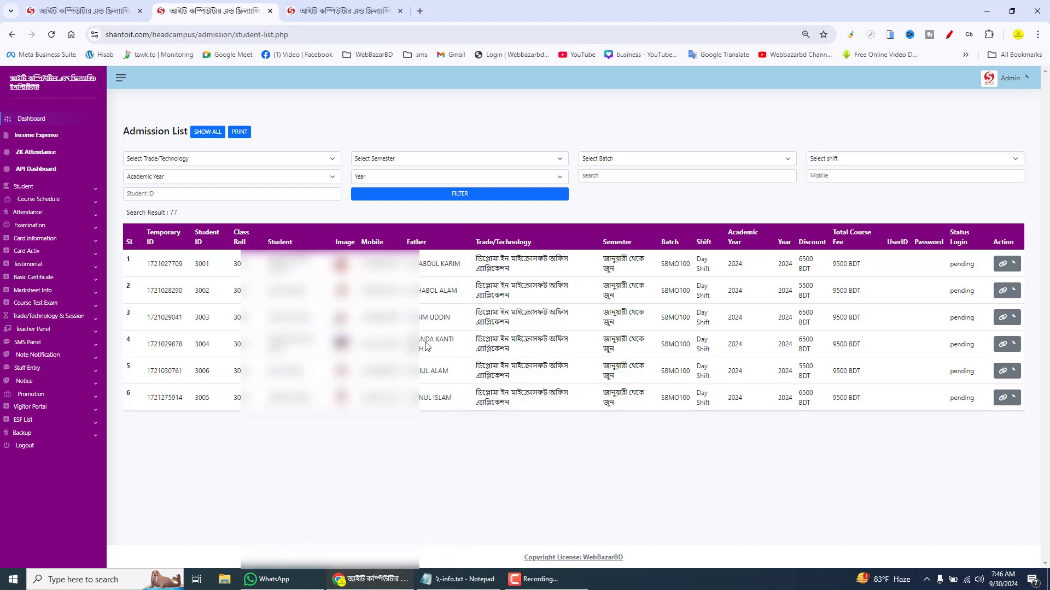
- Enter Class Test 01 marks of 99, 85 and 25 for the first three SBMO100 students
{"action": "left_click", "coordinate": [328, 11]}
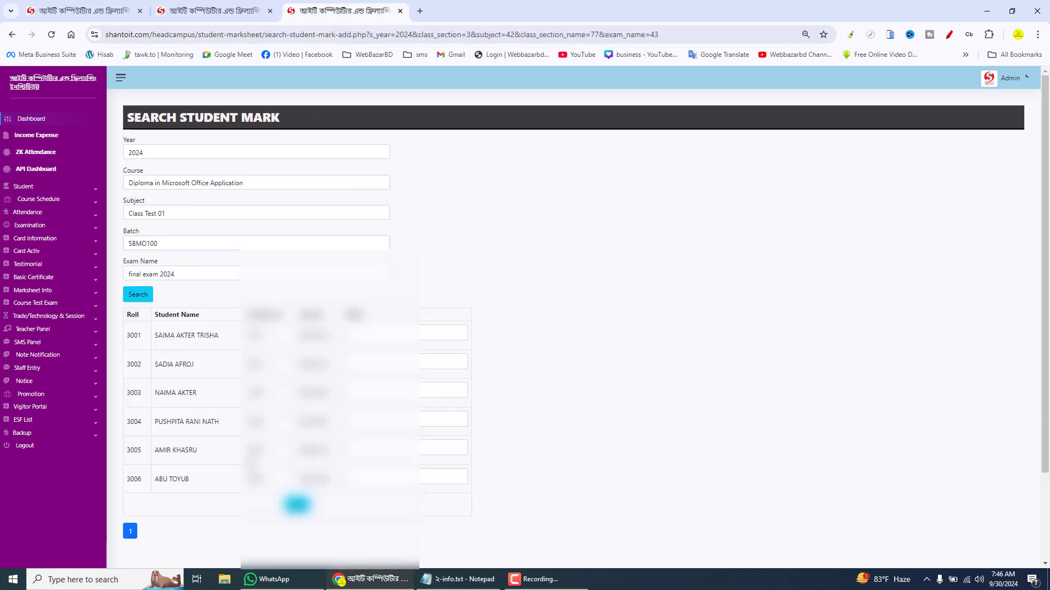
{"action": "left_click", "coordinate": [377, 334]}
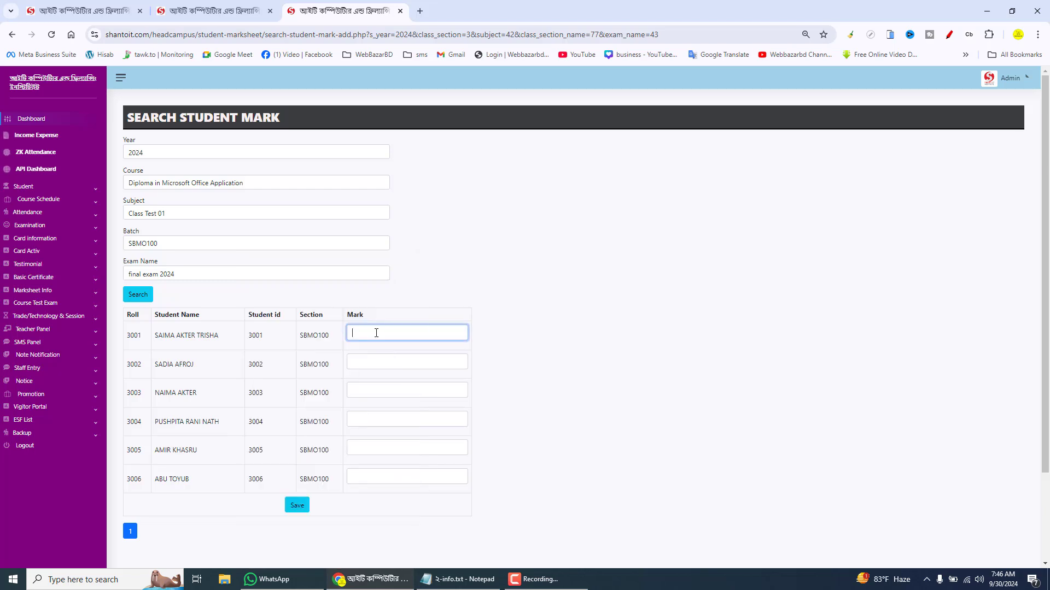
{"action": "left_click", "coordinate": [362, 362]}
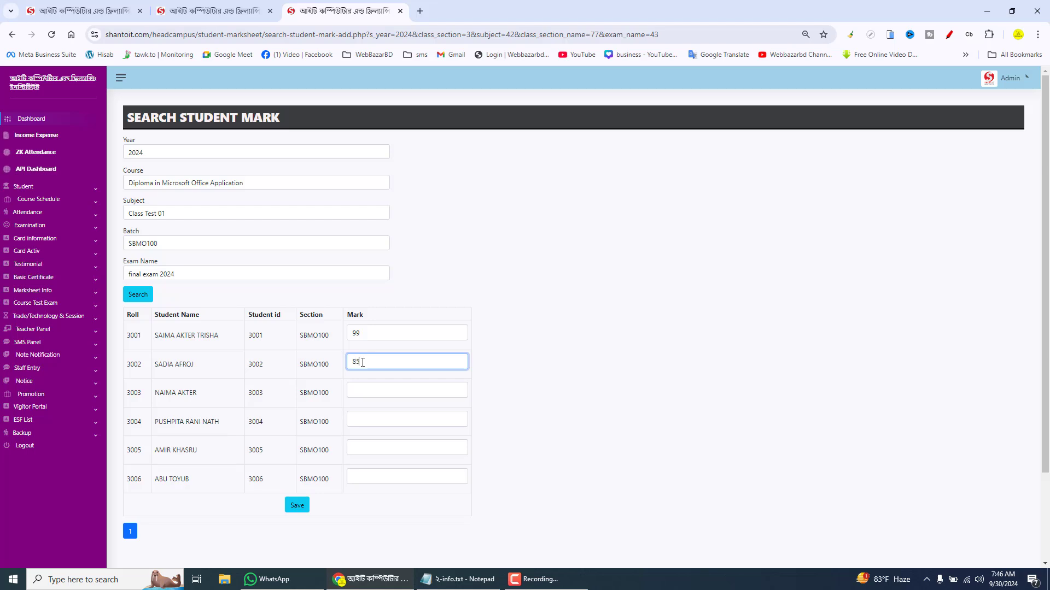
{"action": "left_click", "coordinate": [372, 392]}
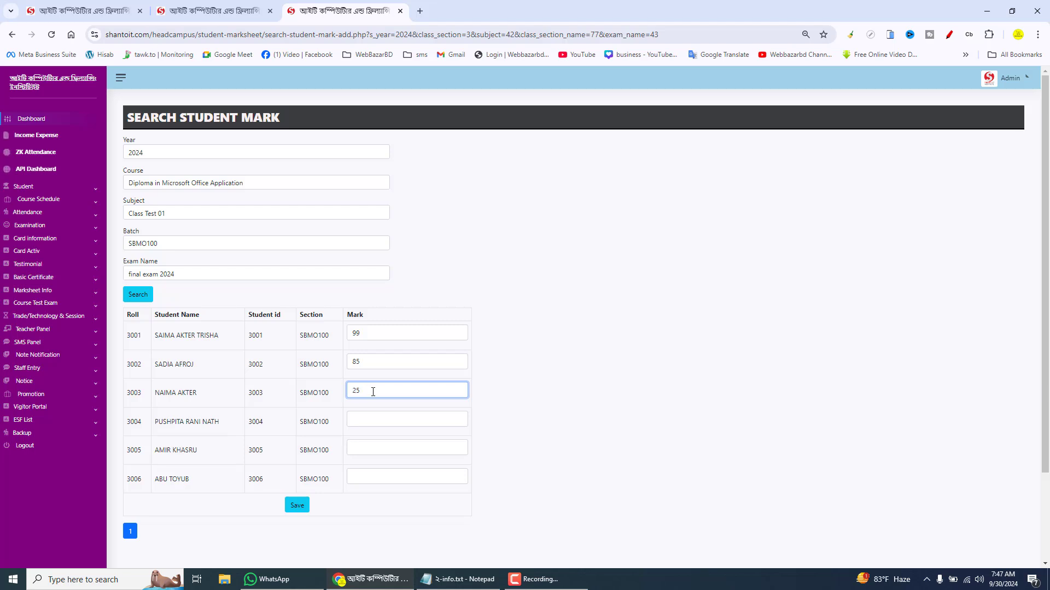
- Enter Class Test 01 marks of 80, 82 and 95 for the last three students and save the results
{"action": "left_click", "coordinate": [372, 423]}
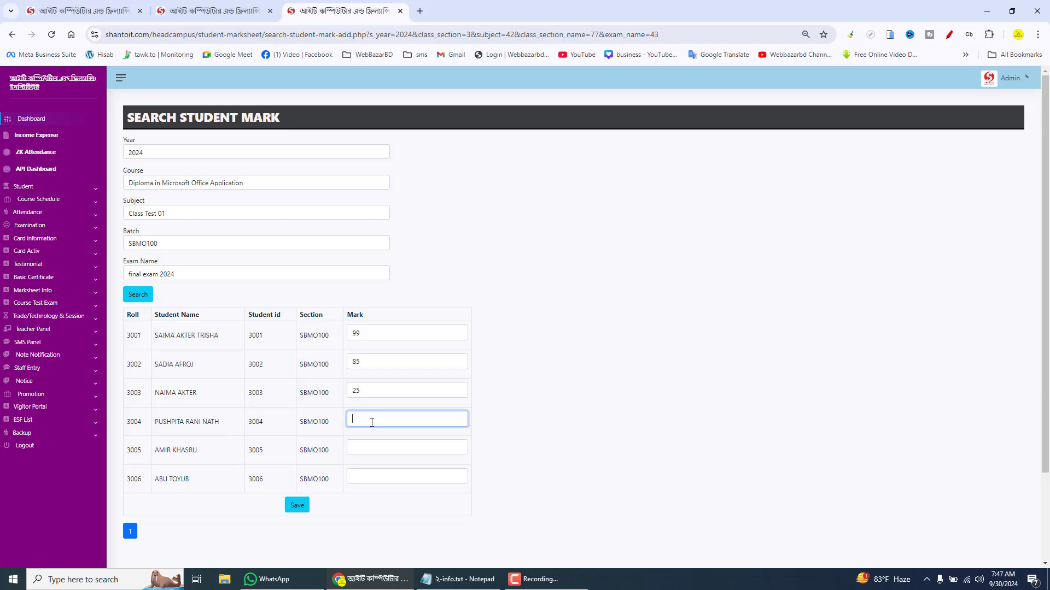
{"action": "type", "text": "80"}
{"action": "left_click", "coordinate": [372, 446]}
{"action": "type", "text": "8"}
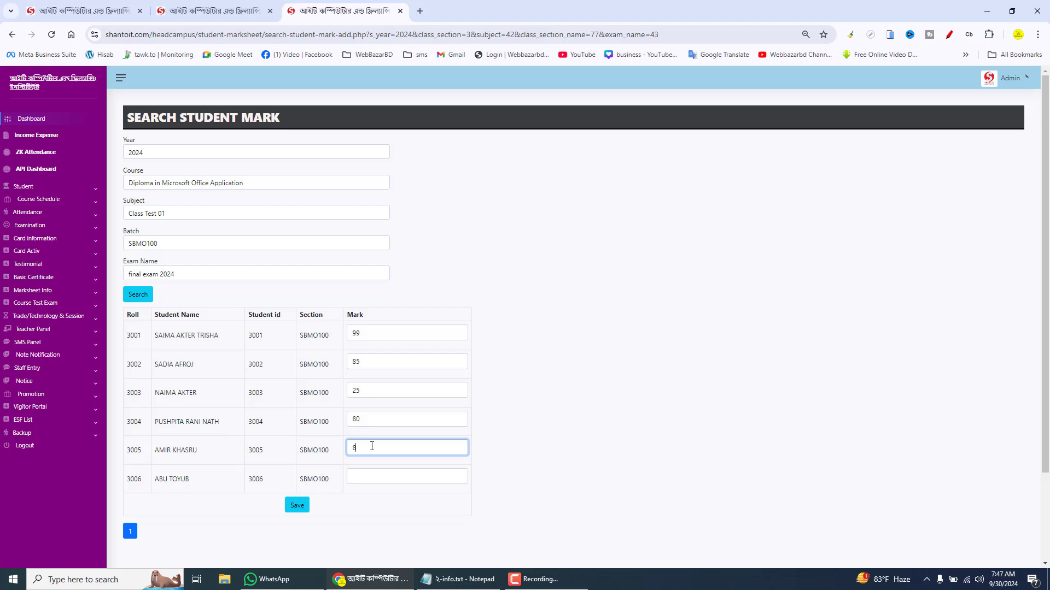
{"action": "type", "text": "2"}
{"action": "left_click", "coordinate": [368, 478]}
{"action": "type", "text": "7"}
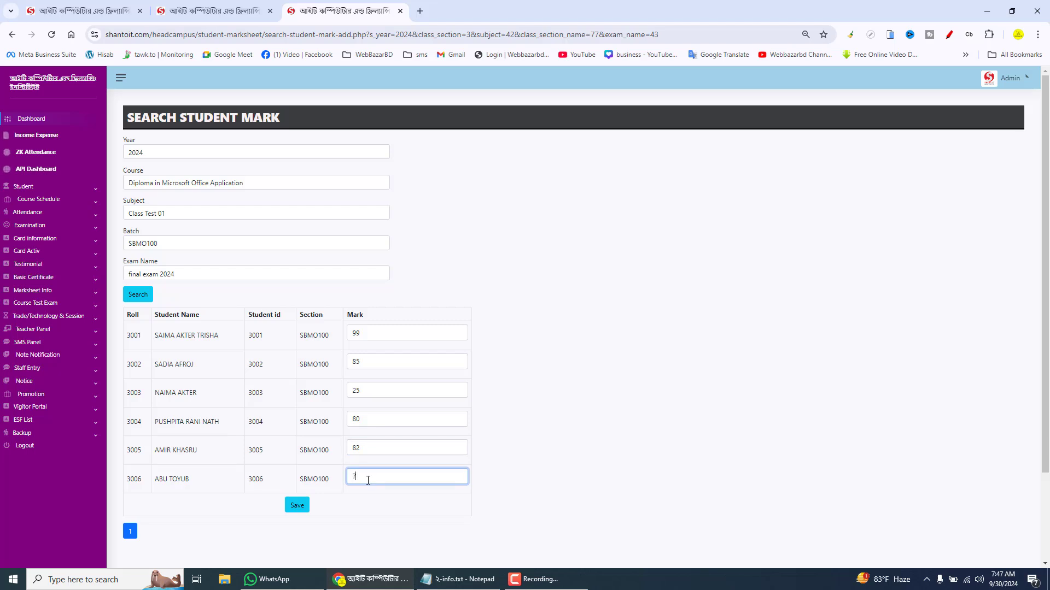
{"action": "type", "text": "9"}
{"action": "key", "text": "BackSpace"}
{"action": "key", "text": "BackSpace"}
{"action": "type", "text": "99"}
{"action": "key", "text": "BackSpace"}
{"action": "type", "text": "5"}
{"action": "left_click", "coordinate": [297, 506]}
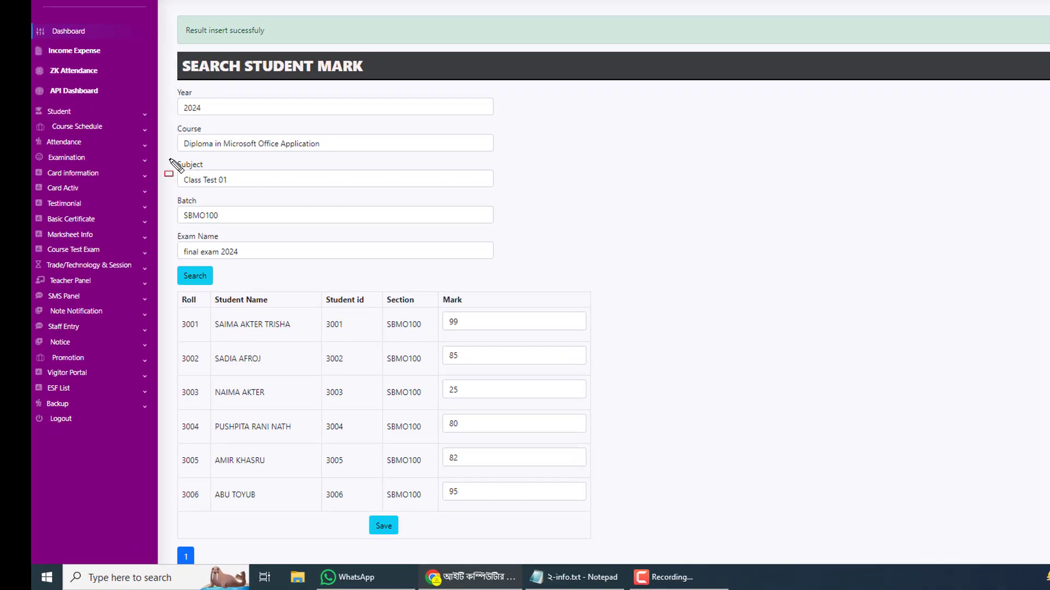
- Change the mark search subject to Class Test 02 and list the SBMO100 students for it
{"action": "mouse_move", "coordinate": [169, 159]}
{"action": "left_mouse_down"}
{"action": "mouse_move", "coordinate": [288, 185]}
{"action": "mouse_move", "coordinate": [491, 186]}
{"action": "left_mouse_up"}
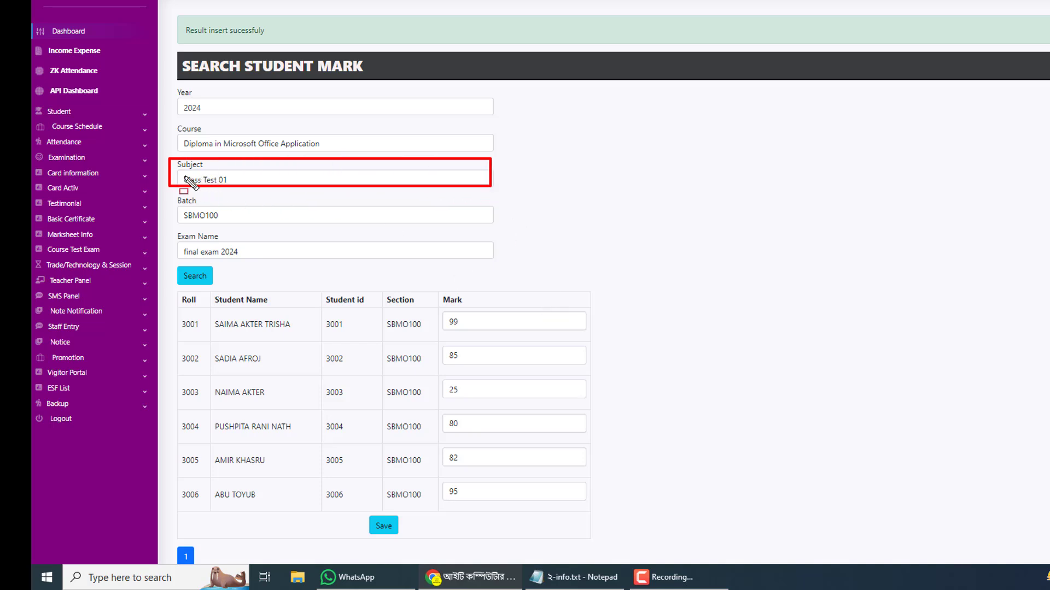
{"action": "left_click", "coordinate": [232, 183]}
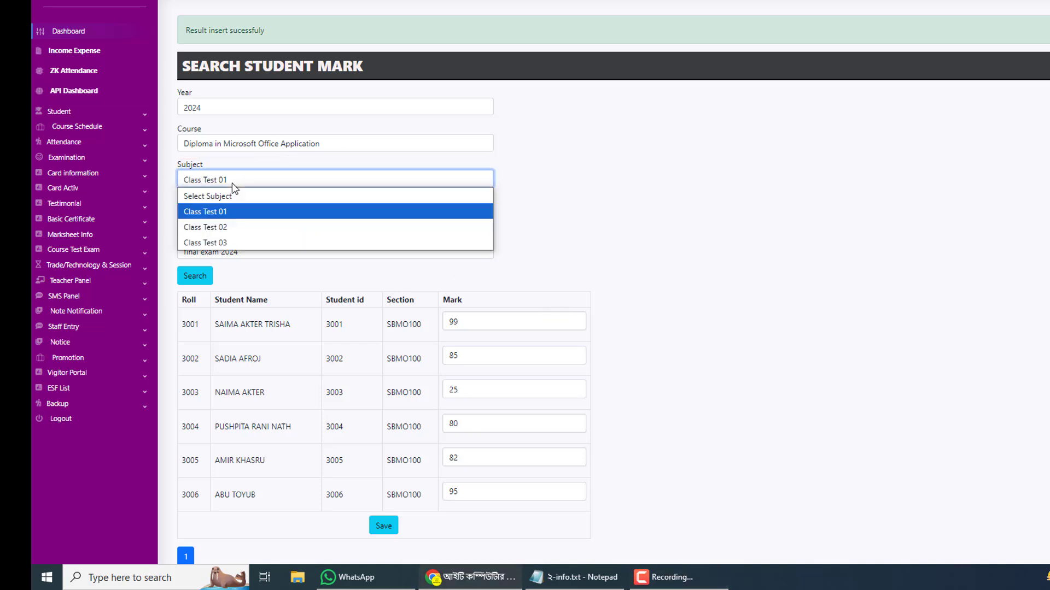
{"action": "left_click", "coordinate": [232, 227]}
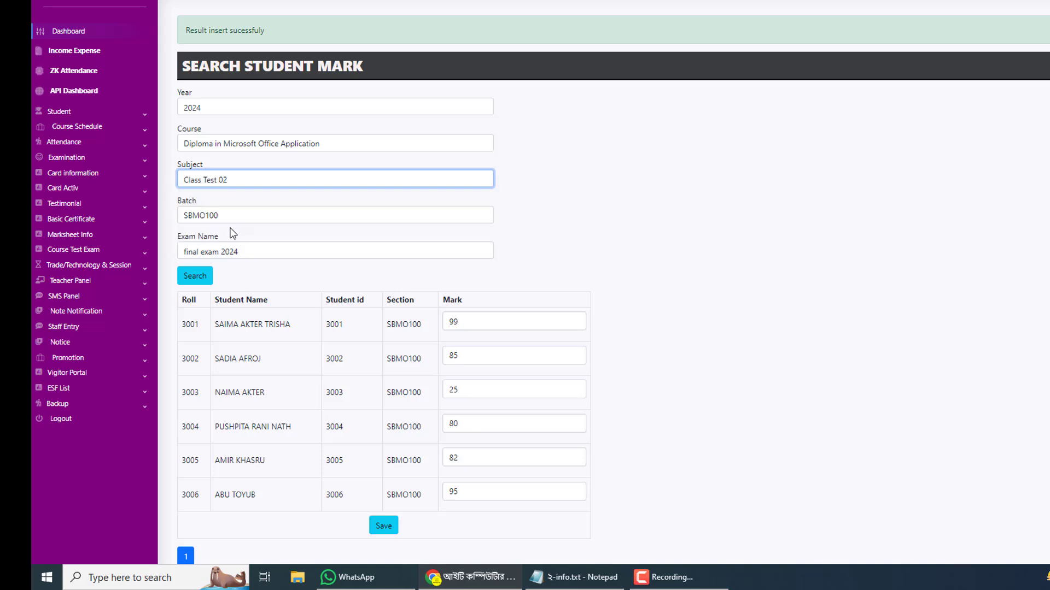
{"action": "left_click", "coordinate": [199, 280]}
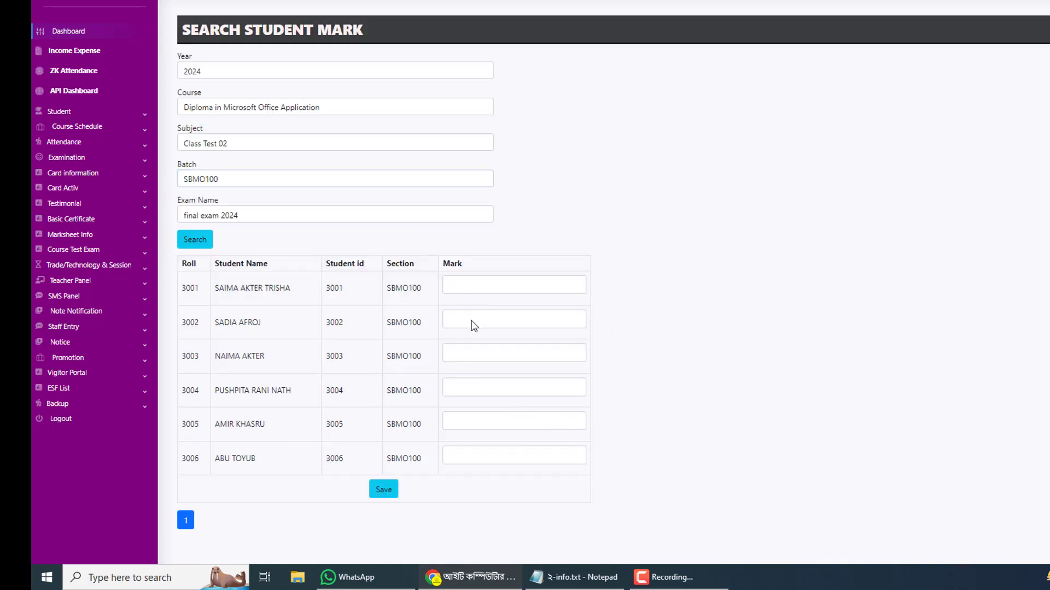
- Enter Class Test 02 marks of 99, 85 and 25 for the first three SBMO100 students
{"action": "left_click", "coordinate": [465, 286]}
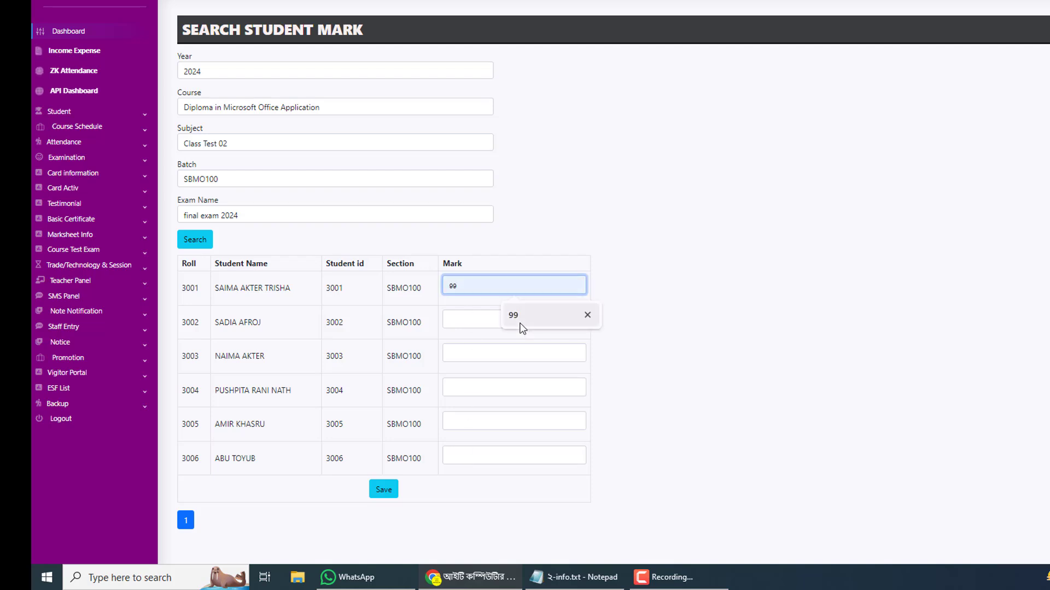
{"action": "left_click", "coordinate": [519, 321]}
{"action": "left_click", "coordinate": [487, 319]}
{"action": "left_click", "coordinate": [512, 350]}
{"action": "left_click", "coordinate": [478, 354]}
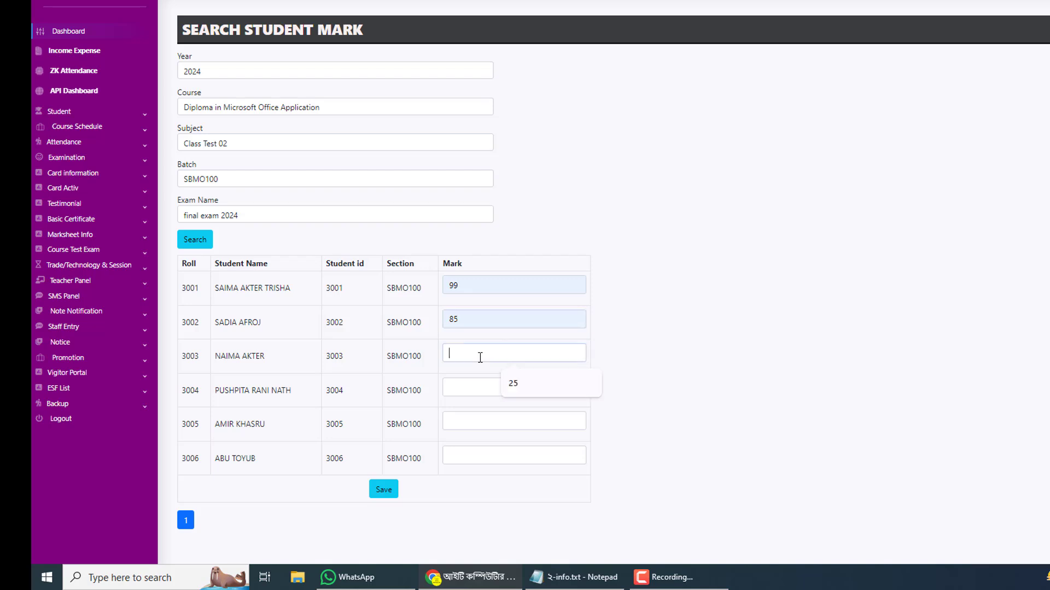
{"action": "left_click", "coordinate": [511, 384]}
- Enter Class Test 02 marks of 80, 82 and 95 for the last three students and save the results
{"action": "left_click", "coordinate": [492, 388]}
{"action": "left_click", "coordinate": [514, 418]}
{"action": "left_click", "coordinate": [481, 424]}
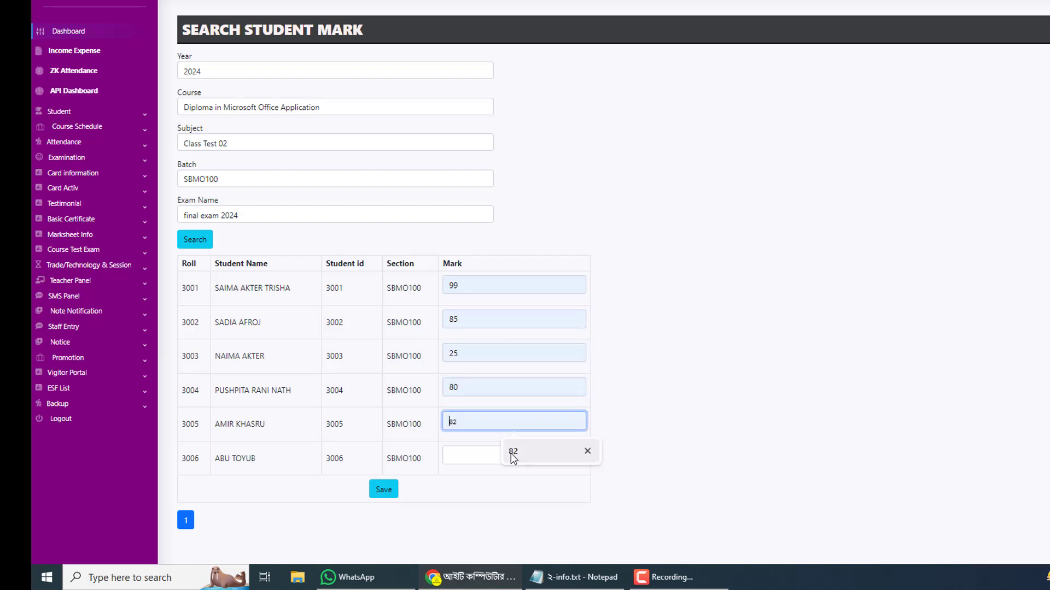
{"action": "left_click", "coordinate": [512, 452]}
{"action": "left_click", "coordinate": [494, 458]}
{"action": "left_click", "coordinate": [514, 485]}
{"action": "left_click", "coordinate": [384, 490]}
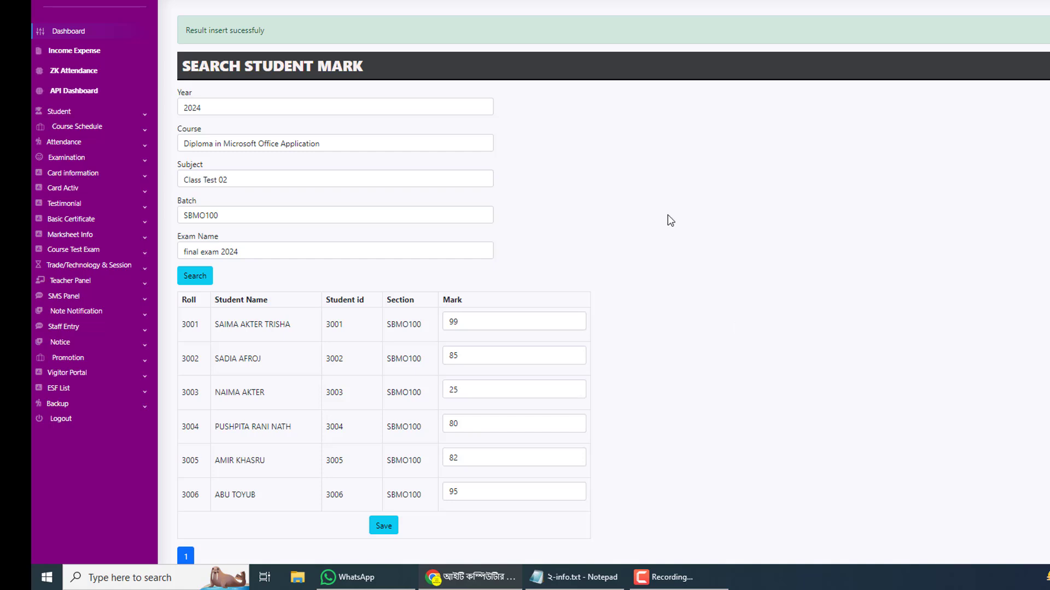
{"action": "left_click_drag", "start_coordinate": [183, 31], "coordinate": [309, 44]}
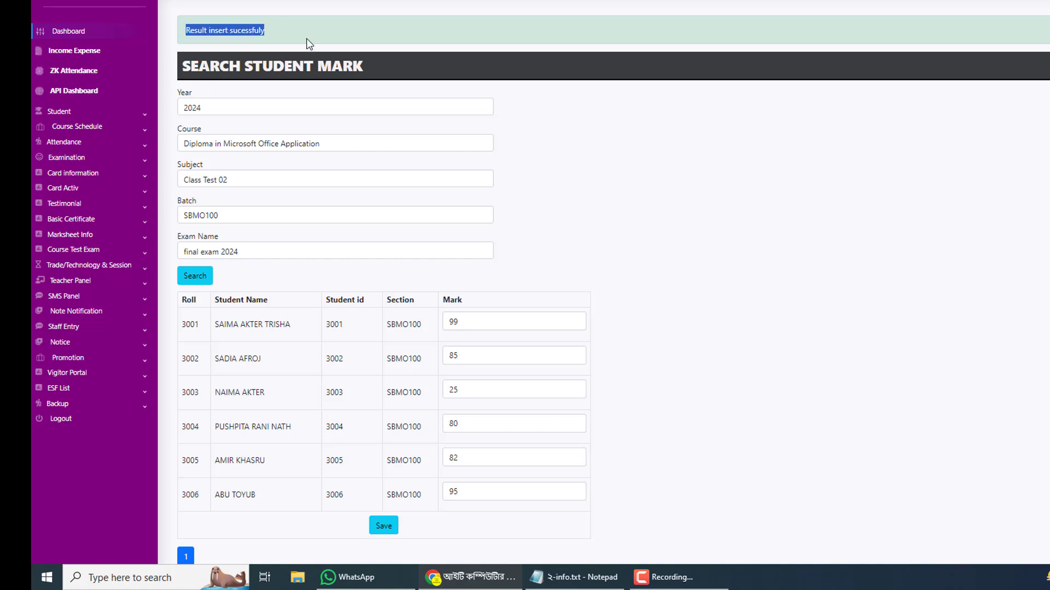
- Change the mark search subject to Class Test 03 and list the SBMO100 students for it
{"action": "left_click", "coordinate": [300, 178]}
{"action": "left_click", "coordinate": [226, 245]}
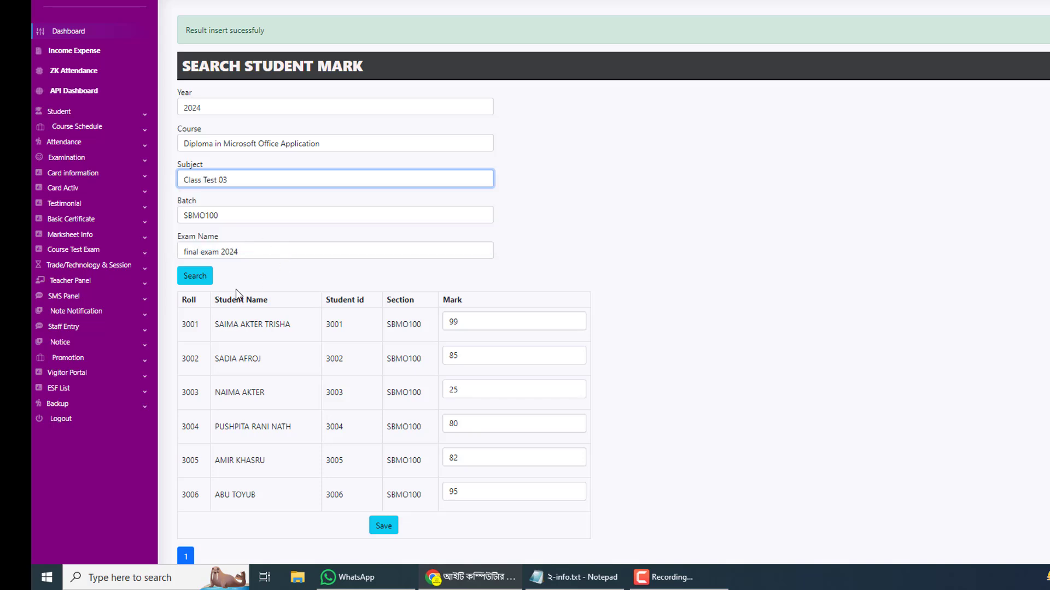
{"action": "left_click", "coordinate": [196, 276]}
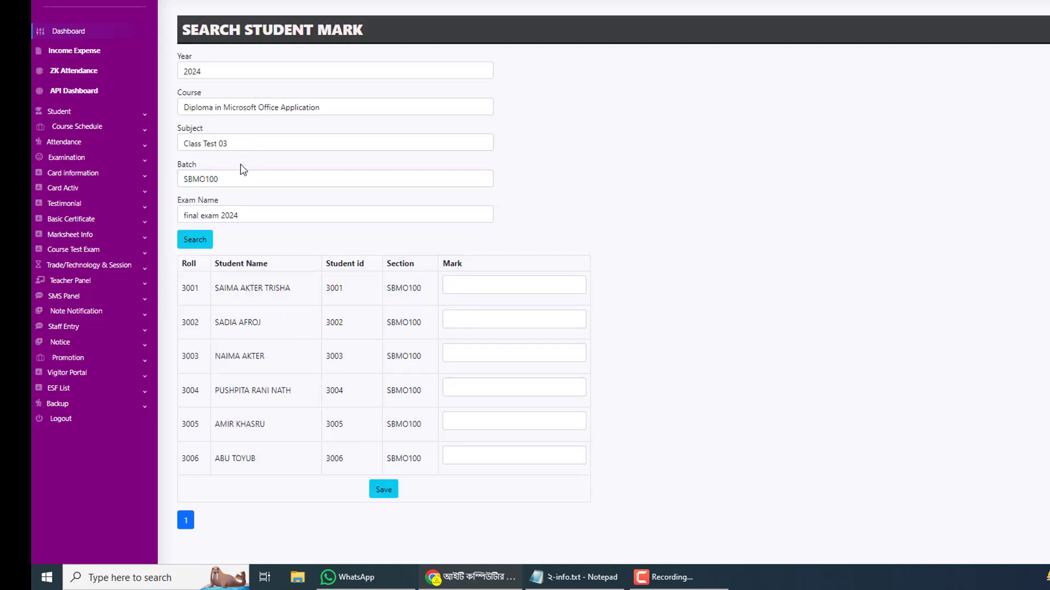
- Enter Class Test 03 marks of 99 for the first student and 25 for the third student
{"action": "left_click", "coordinate": [471, 285]}
{"action": "left_click", "coordinate": [510, 312]}
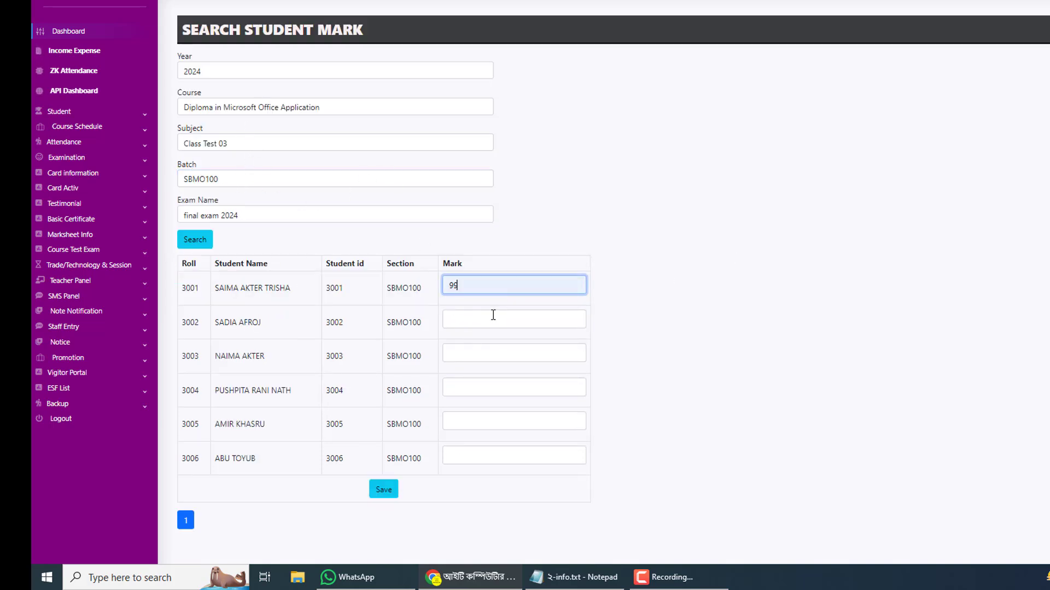
{"action": "left_click", "coordinate": [492, 320]}
{"action": "left_click", "coordinate": [499, 356]}
{"action": "left_click", "coordinate": [515, 382]}
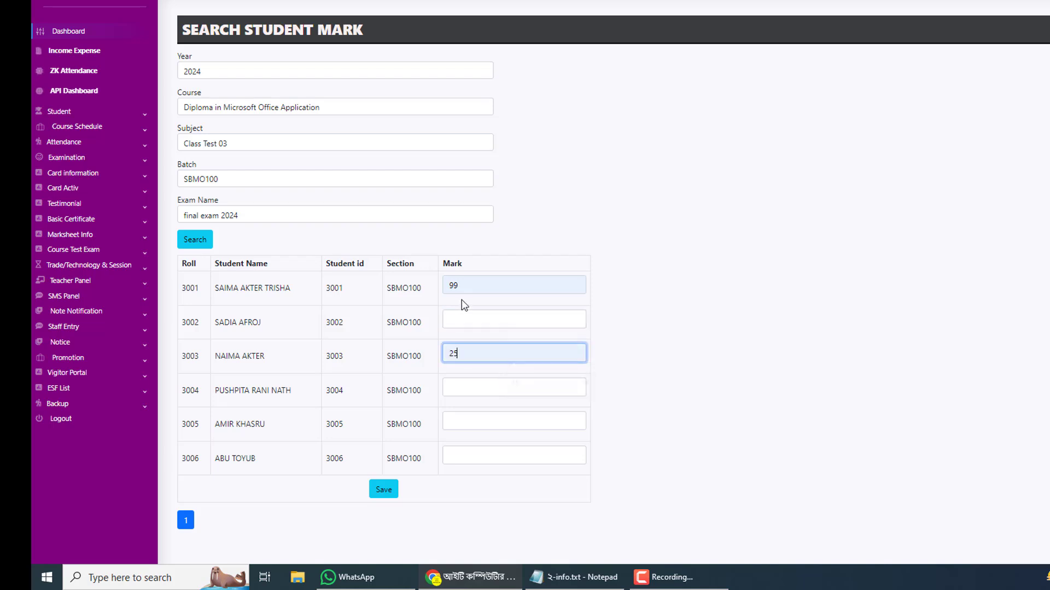
{"action": "left_click", "coordinate": [462, 320]}
- Enter Class Test 03 marks of 80, 82 and 95 for the last three SBMO100 students
{"action": "left_click", "coordinate": [474, 387]}
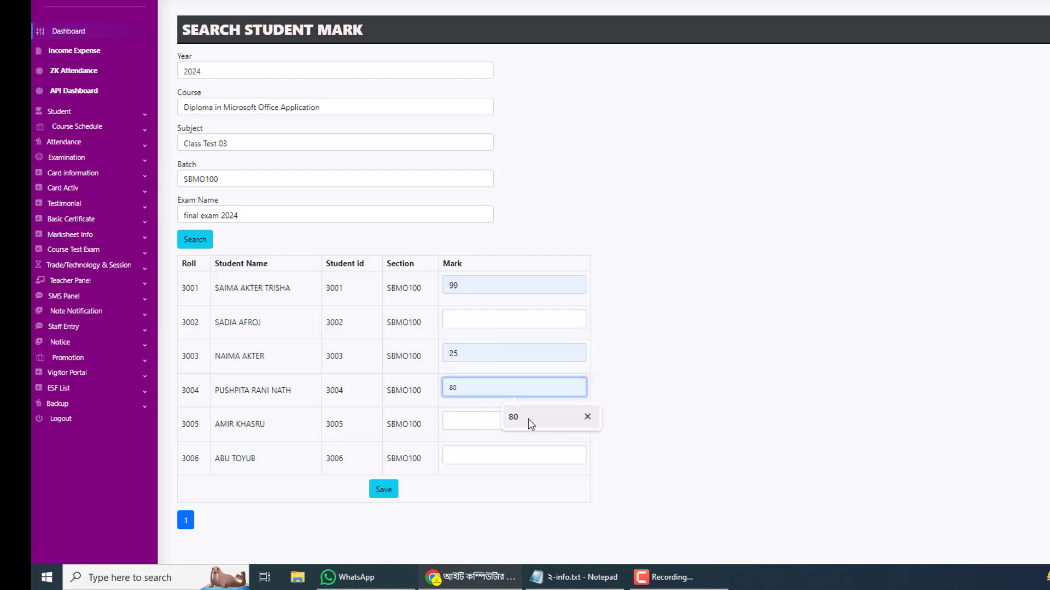
{"action": "left_click", "coordinate": [529, 420]}
{"action": "left_click", "coordinate": [487, 421]}
{"action": "left_click", "coordinate": [514, 451]}
{"action": "left_click", "coordinate": [500, 458]}
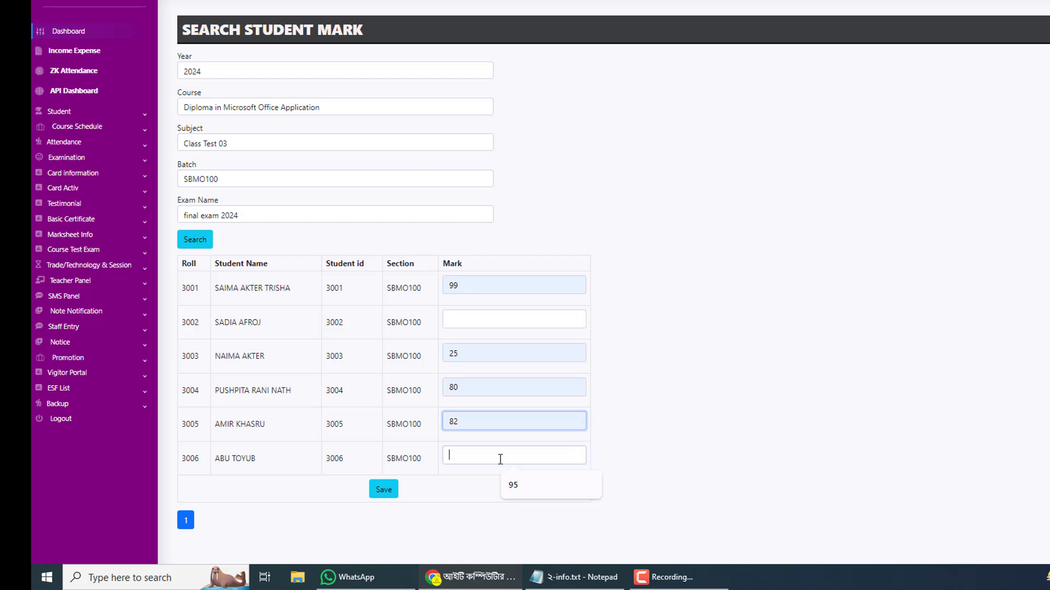
{"action": "left_click", "coordinate": [528, 481]}
- Enter a Class Test 03 mark of 85 for the second student and save the results
{"action": "left_click", "coordinate": [476, 321]}
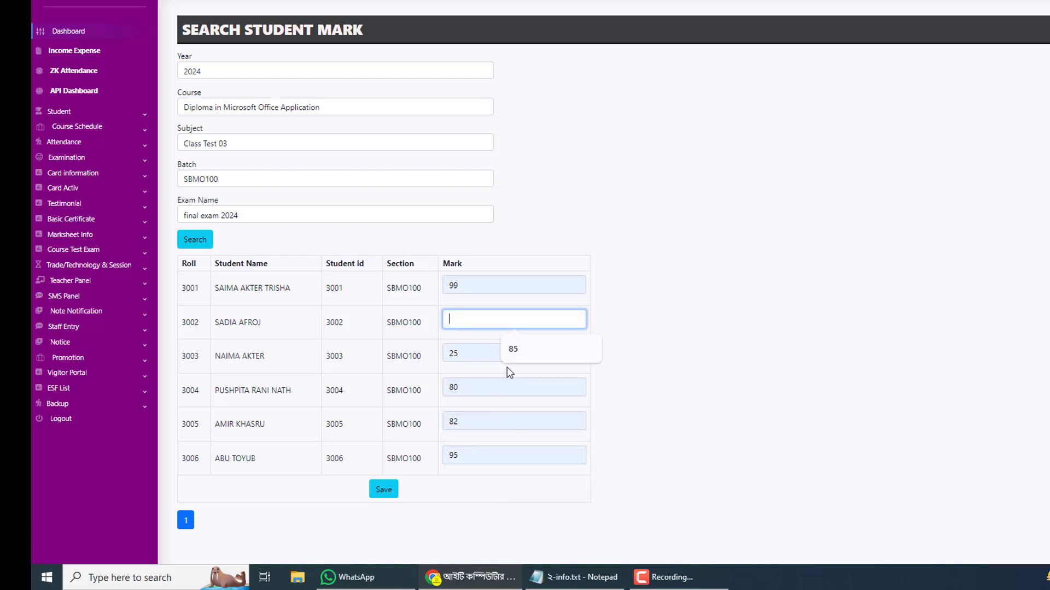
{"action": "left_click", "coordinate": [526, 346]}
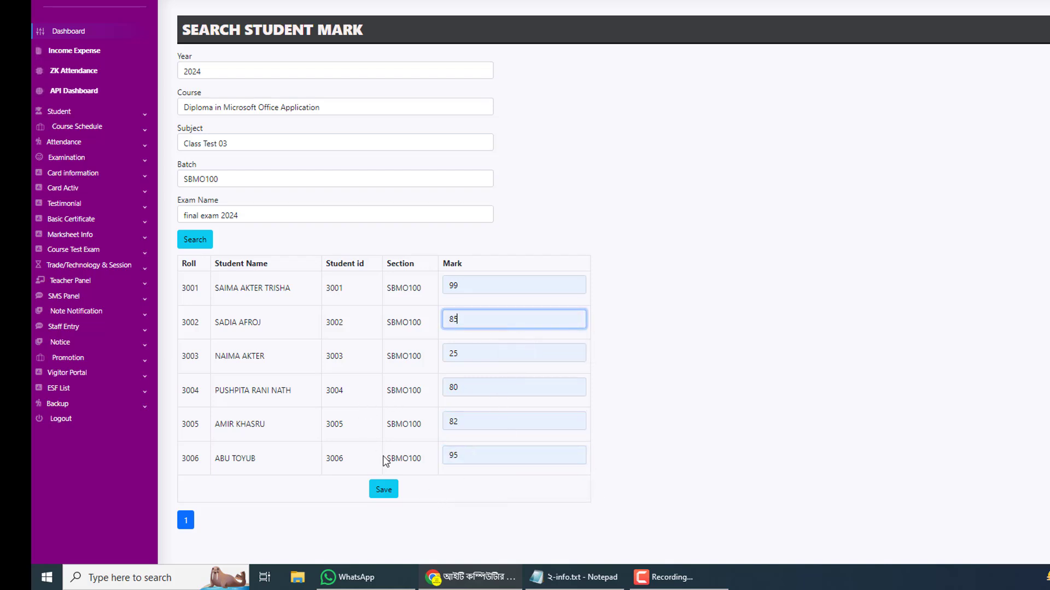
{"action": "left_click", "coordinate": [383, 490]}
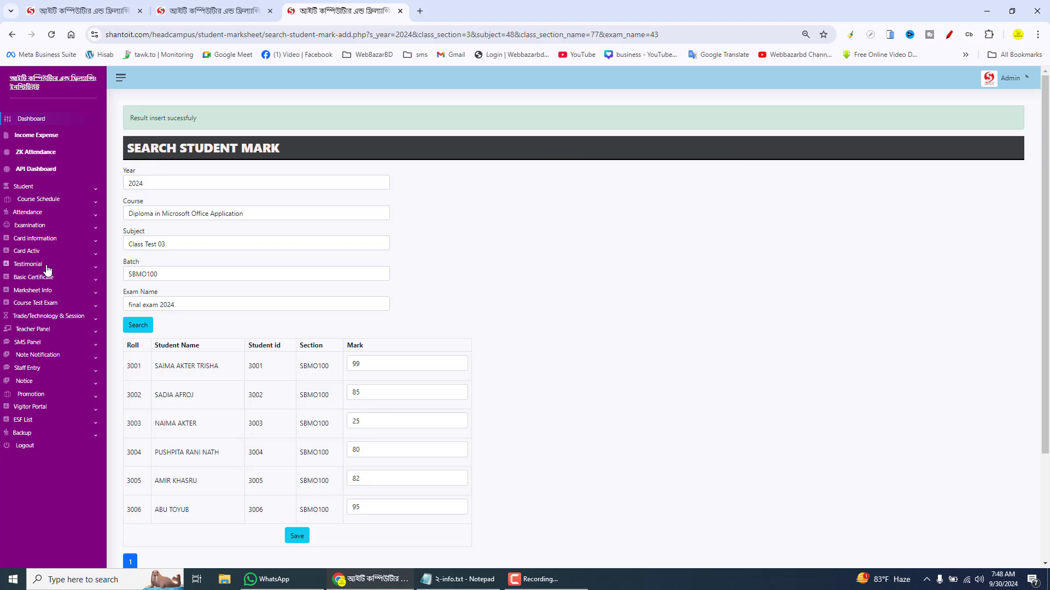
- Open the public exam publishing form and choose exam year 2024 and the Diploma in Microsoft Office Application course
{"action": "left_click", "coordinate": [47, 291]}
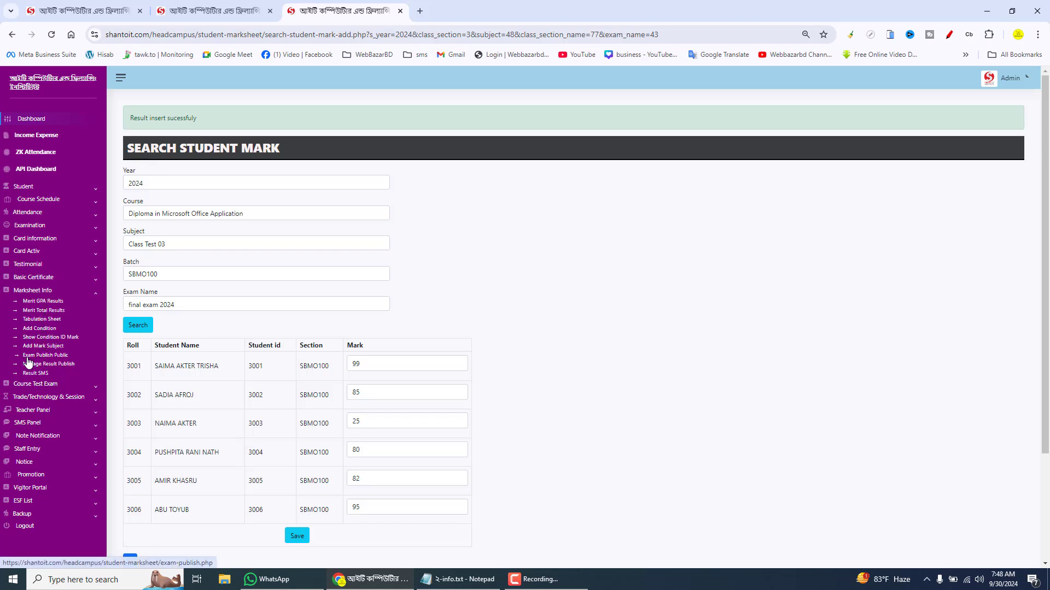
{"action": "left_click", "coordinate": [58, 356]}
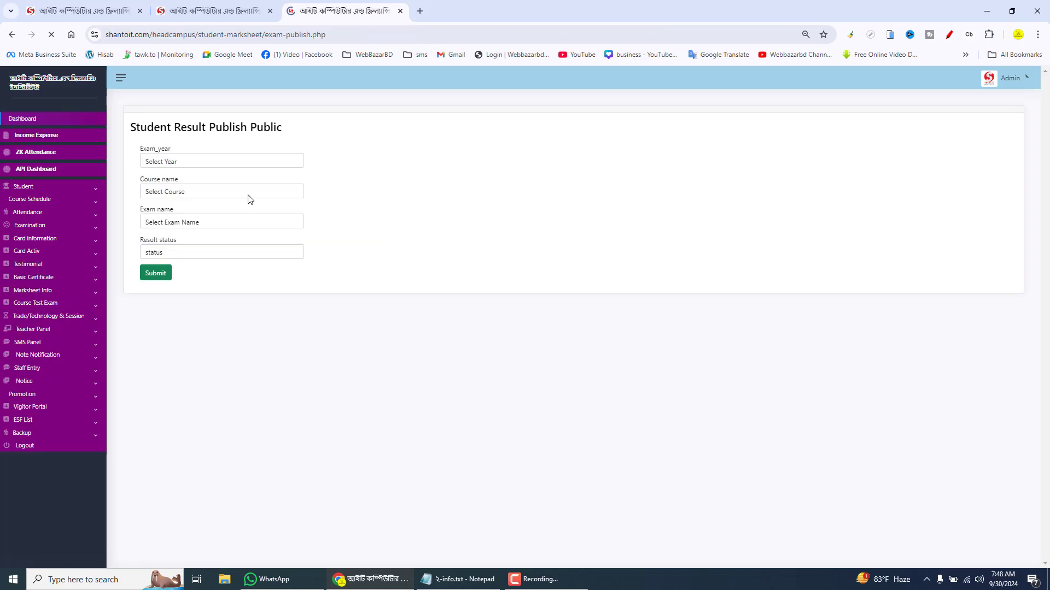
{"action": "left_click", "coordinate": [218, 161]}
{"action": "left_click", "coordinate": [169, 184]}
{"action": "left_click", "coordinate": [211, 191]}
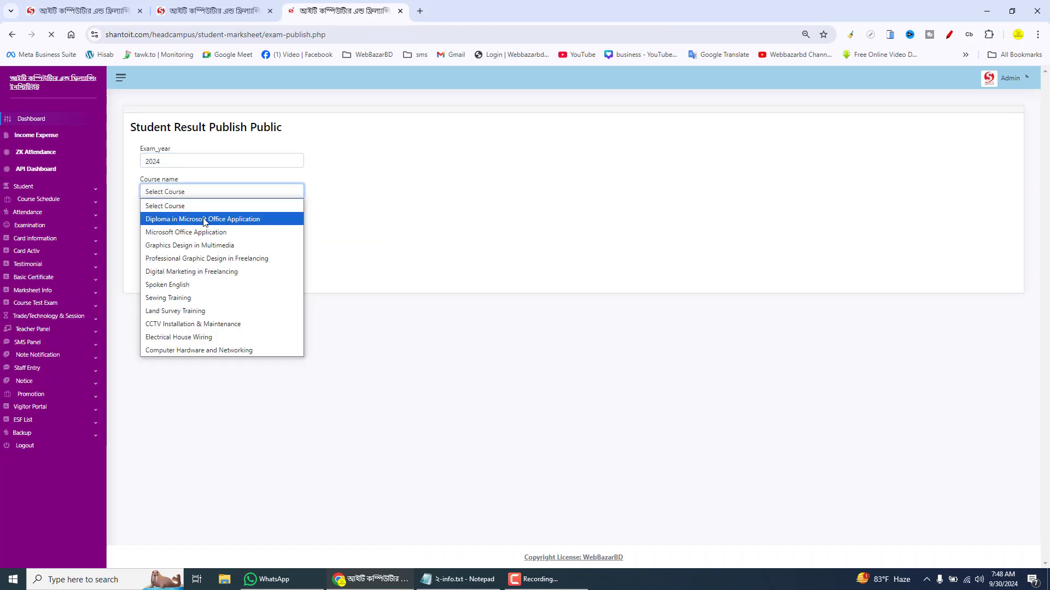
{"action": "left_click", "coordinate": [204, 219]}
- Select final exam 2024, set its result status to Publish and submit the form
{"action": "left_click", "coordinate": [219, 222]}
{"action": "left_click", "coordinate": [186, 247]}
{"action": "left_click", "coordinate": [186, 252]}
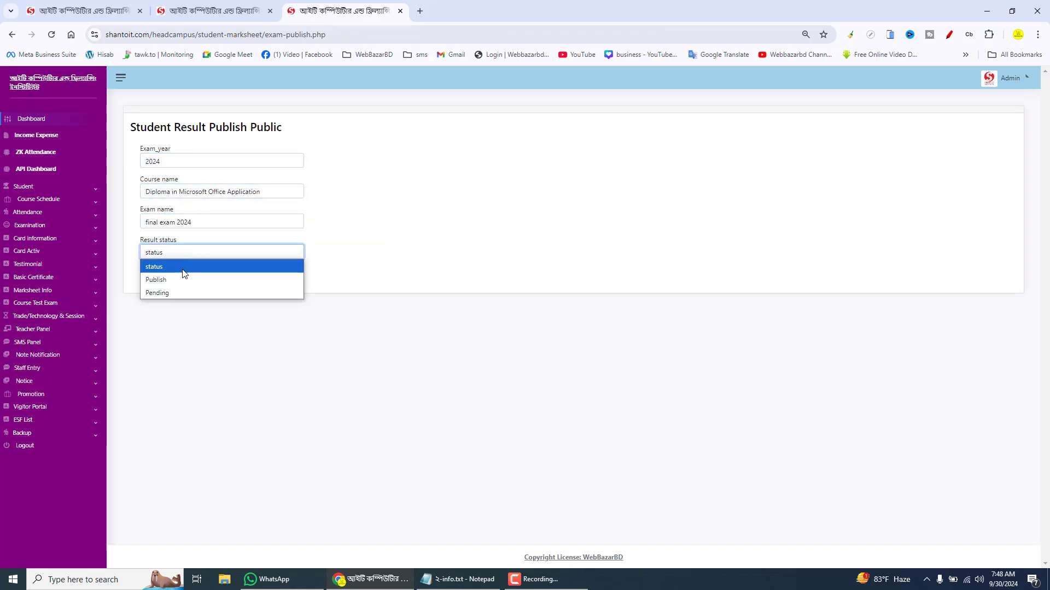
{"action": "left_click", "coordinate": [175, 279]}
{"action": "left_click", "coordinate": [158, 275]}
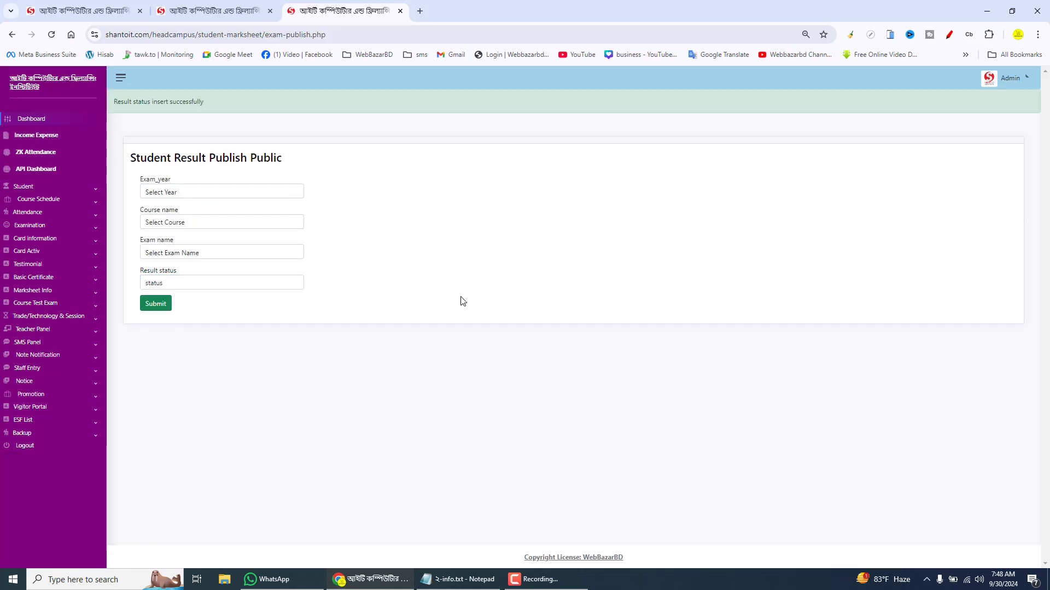
- Log out and open the public results search, choosing exam year 2024 and Diploma in Microsoft Office Application
{"action": "left_click", "coordinate": [45, 457]}
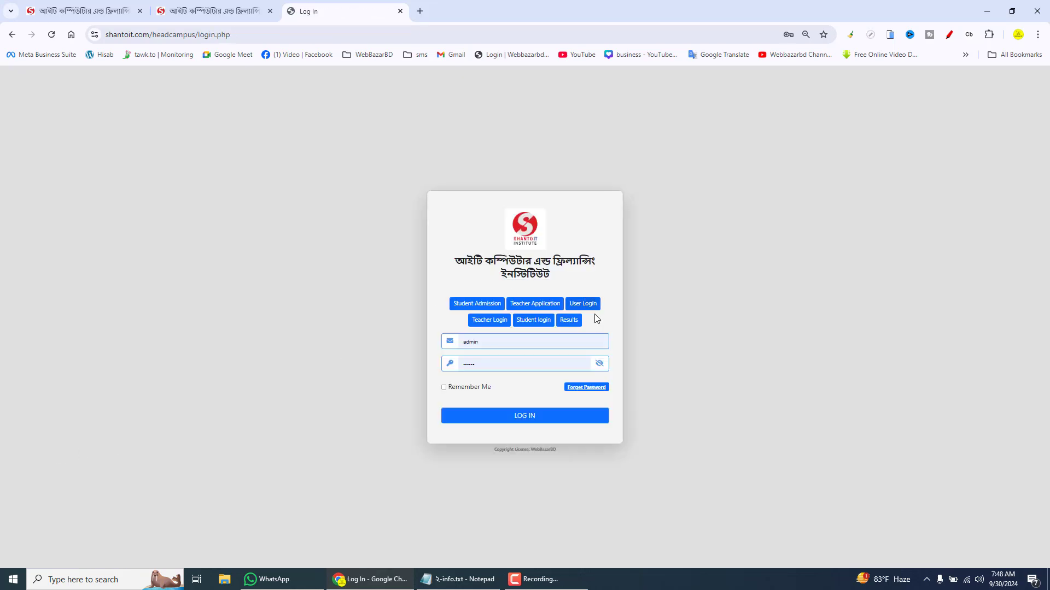
{"action": "left_click", "coordinate": [569, 321]}
{"action": "left_click", "coordinate": [497, 153]}
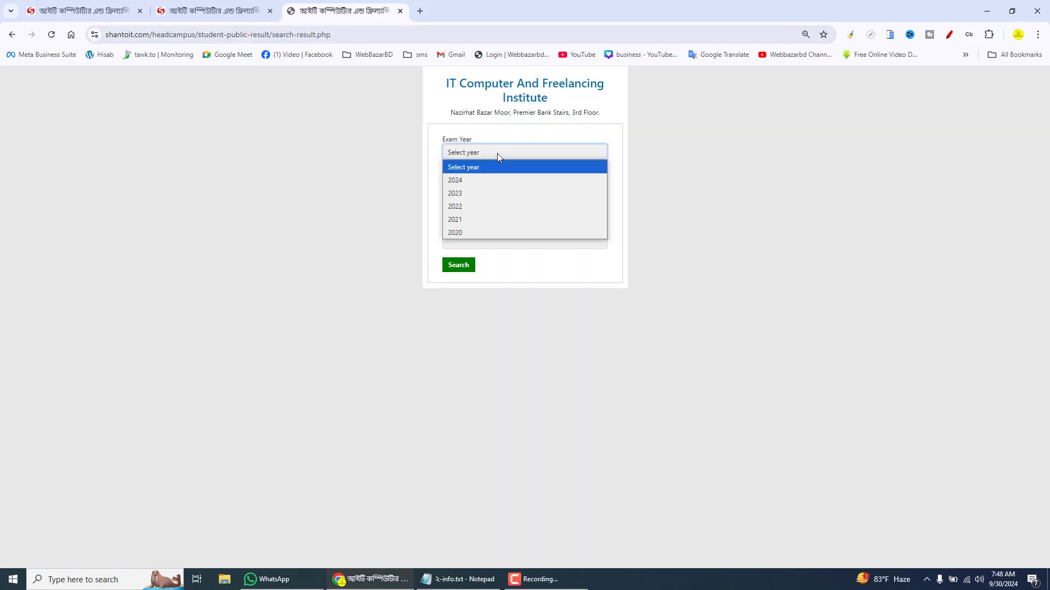
{"action": "left_click", "coordinate": [471, 180]}
{"action": "left_click", "coordinate": [474, 182]}
{"action": "left_click", "coordinate": [481, 209]}
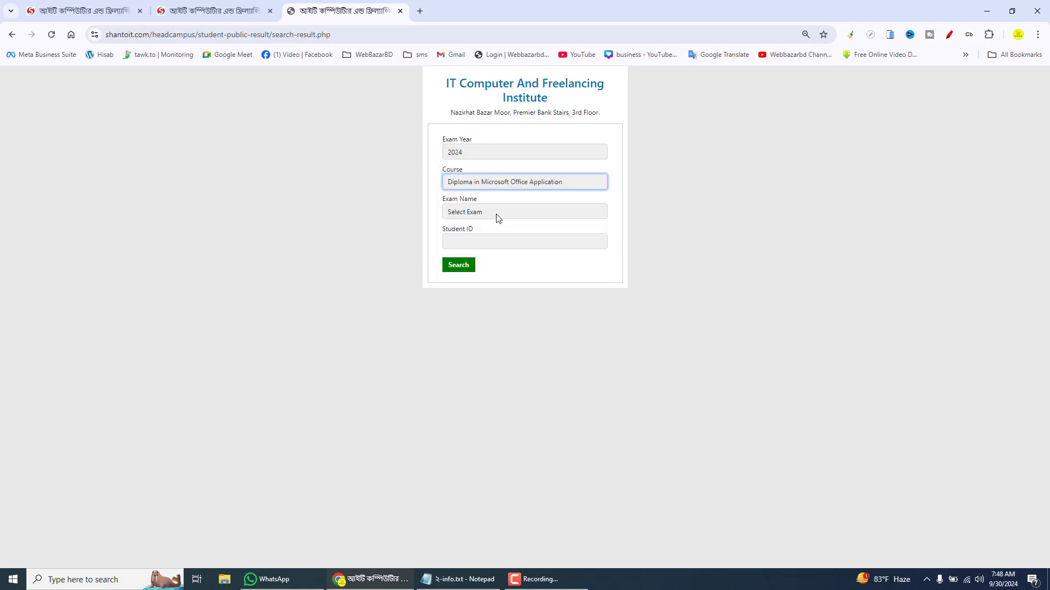
- Select final exam 2024 and look up the first SBMO100 student's result with the student ID from the admission list
{"action": "left_click", "coordinate": [497, 217]}
{"action": "left_click", "coordinate": [482, 239]}
{"action": "left_click", "coordinate": [483, 241]}
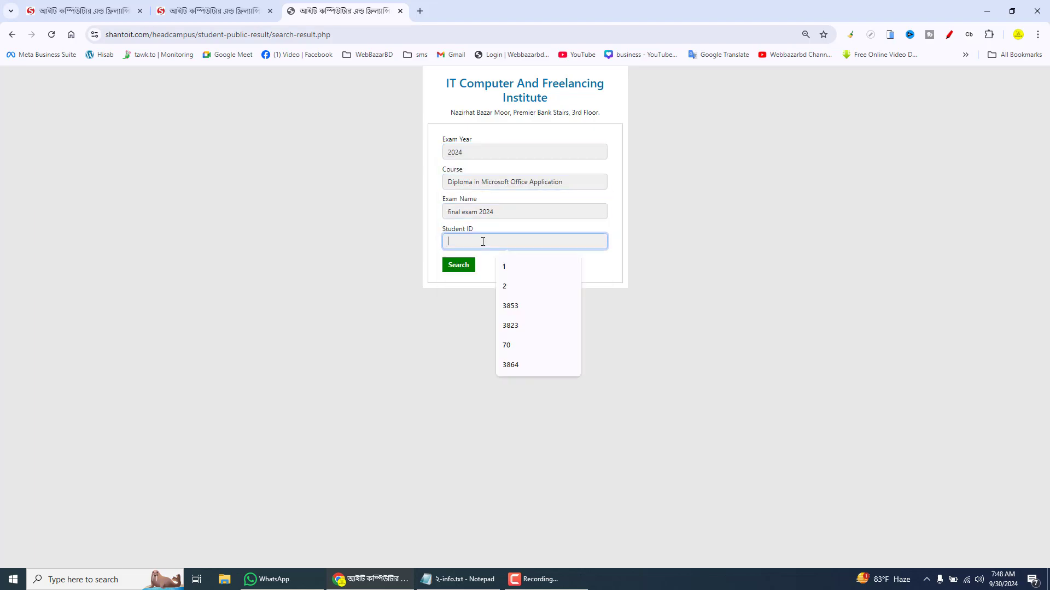
{"action": "left_click", "coordinate": [213, 11]}
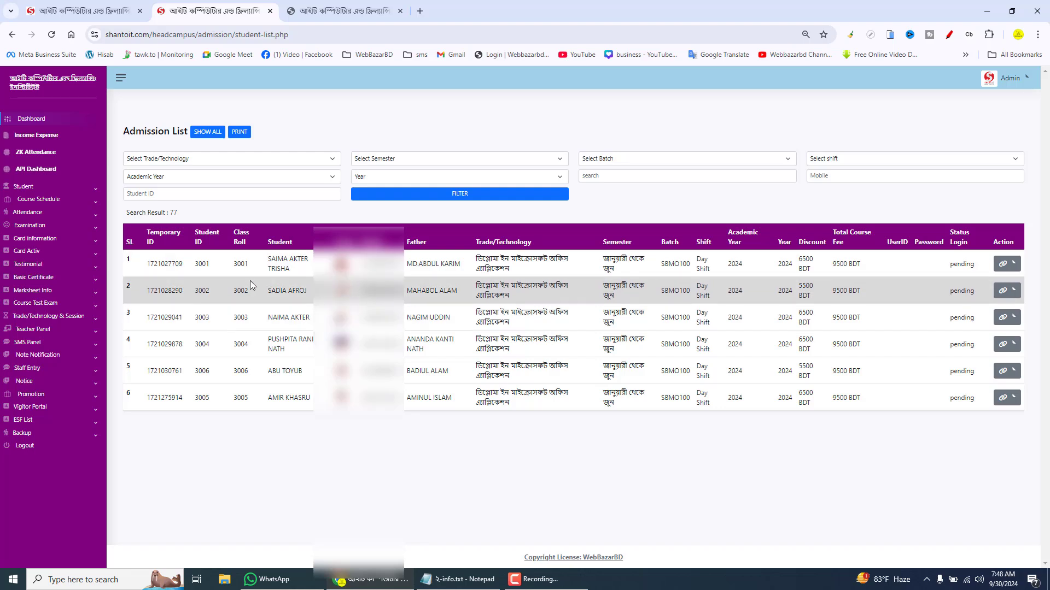
{"action": "left_click", "coordinate": [383, 11]}
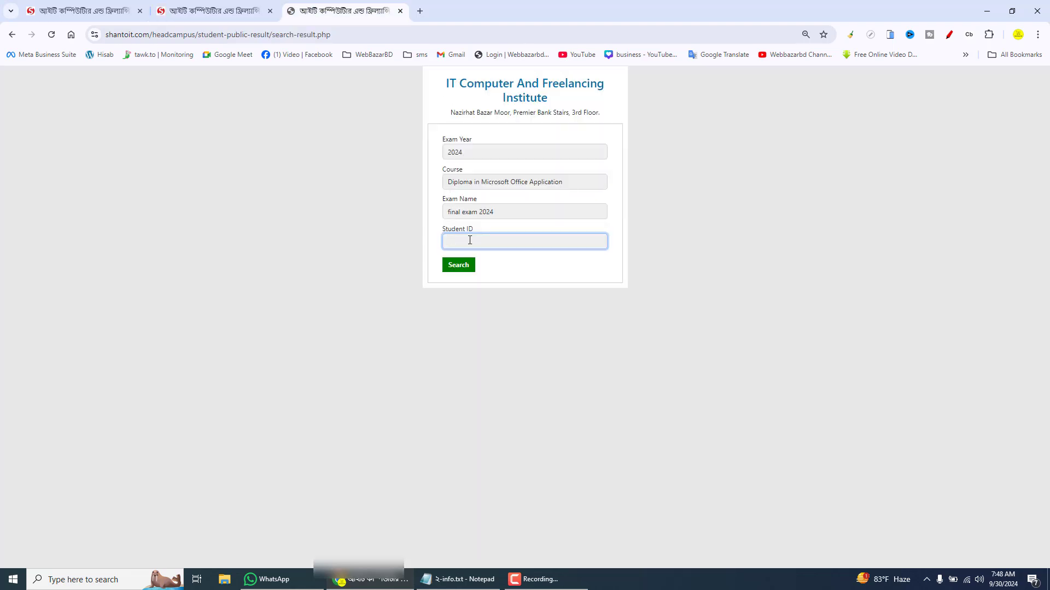
{"action": "type", "text": "3001"}
{"action": "left_click", "coordinate": [461, 264]}
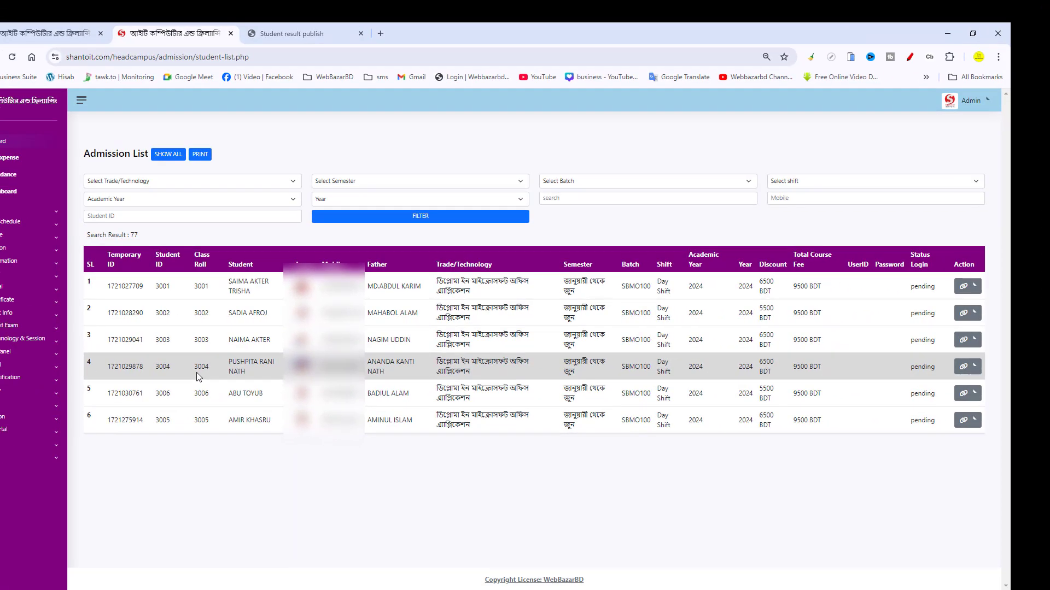
- Return to the public results search and look up the fourth SBMO100 student's result by student ID
{"action": "left_click", "coordinate": [339, 34]}
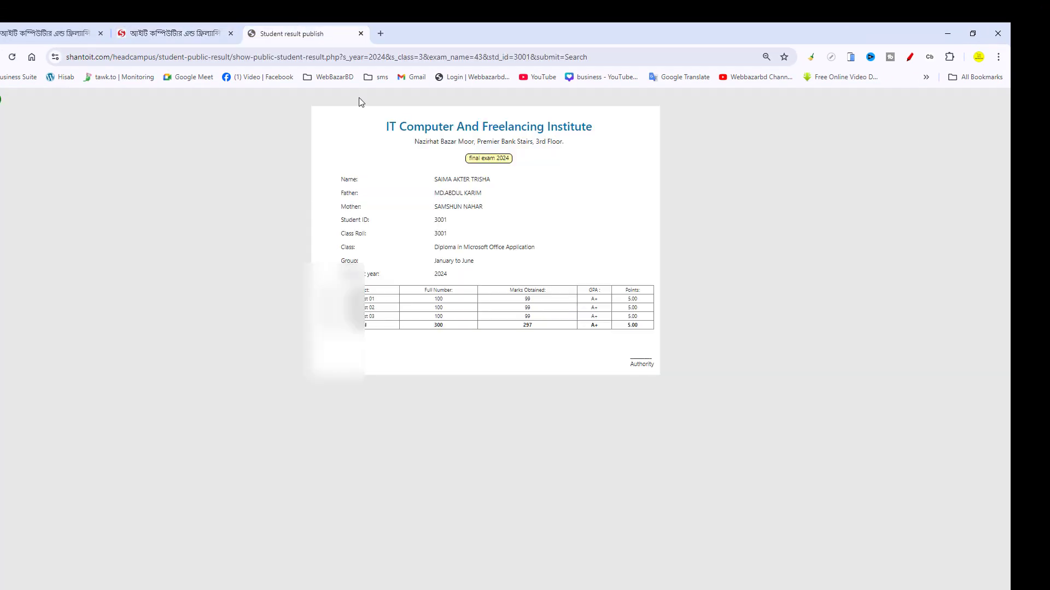
{"action": "key", "text": "alt+Left"}
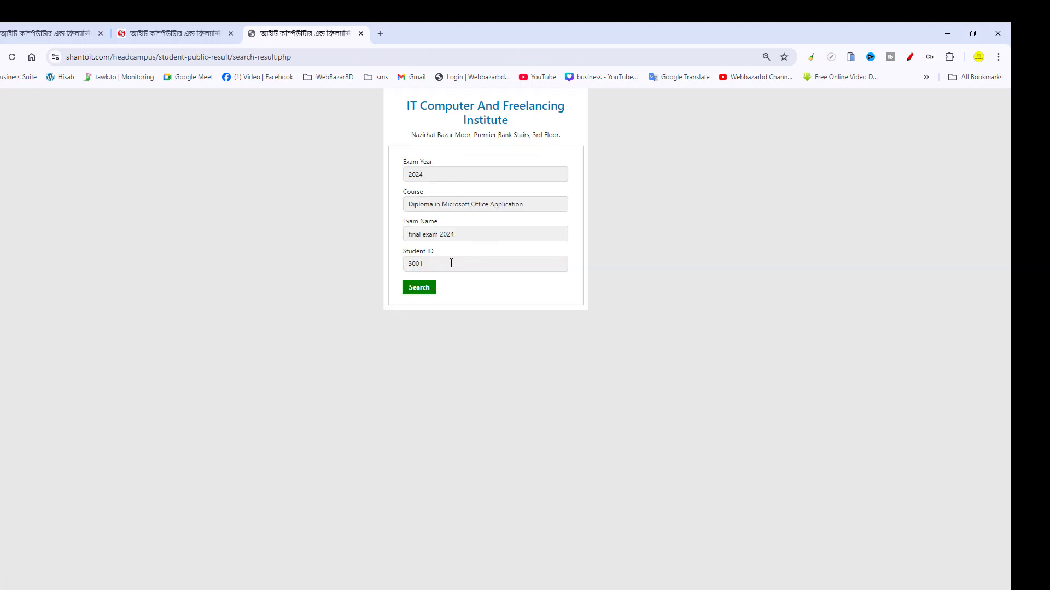
{"action": "left_click", "coordinate": [426, 268]}
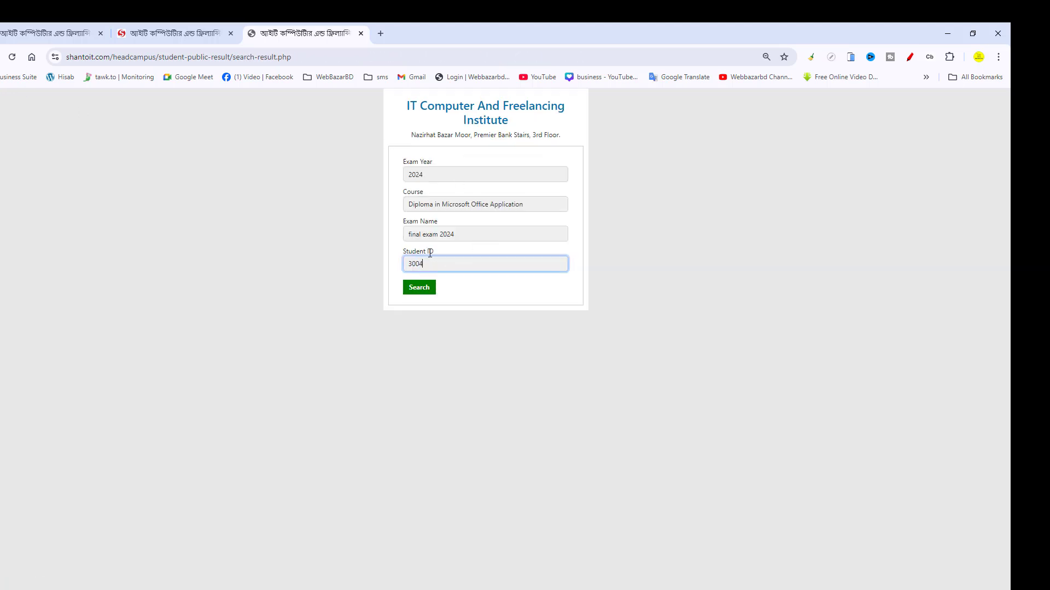
{"action": "left_click", "coordinate": [423, 288]}
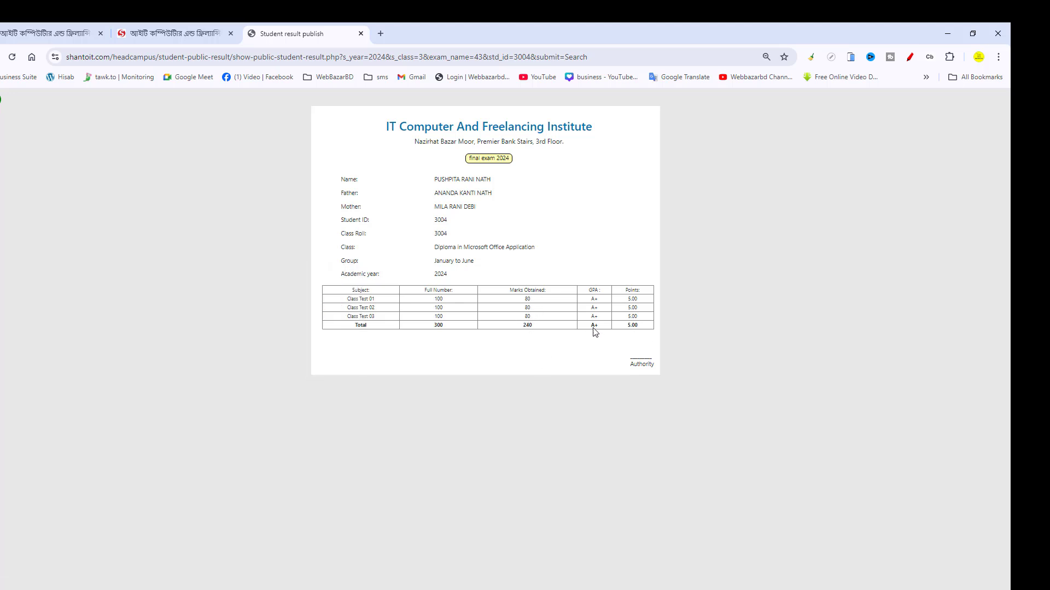
- Go back to the admin panel and open the Add Mark Subject page under Marksheet Info
{"action": "key", "text": "alt+Left"}
{"action": "left_click", "coordinate": [213, 25]}
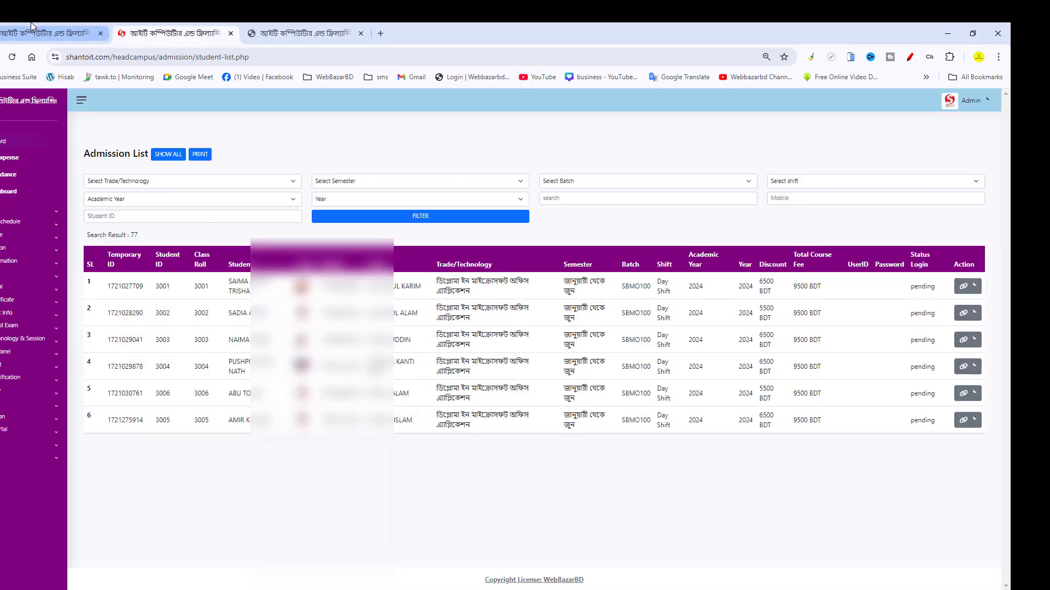
{"action": "left_click", "coordinate": [68, 24]}
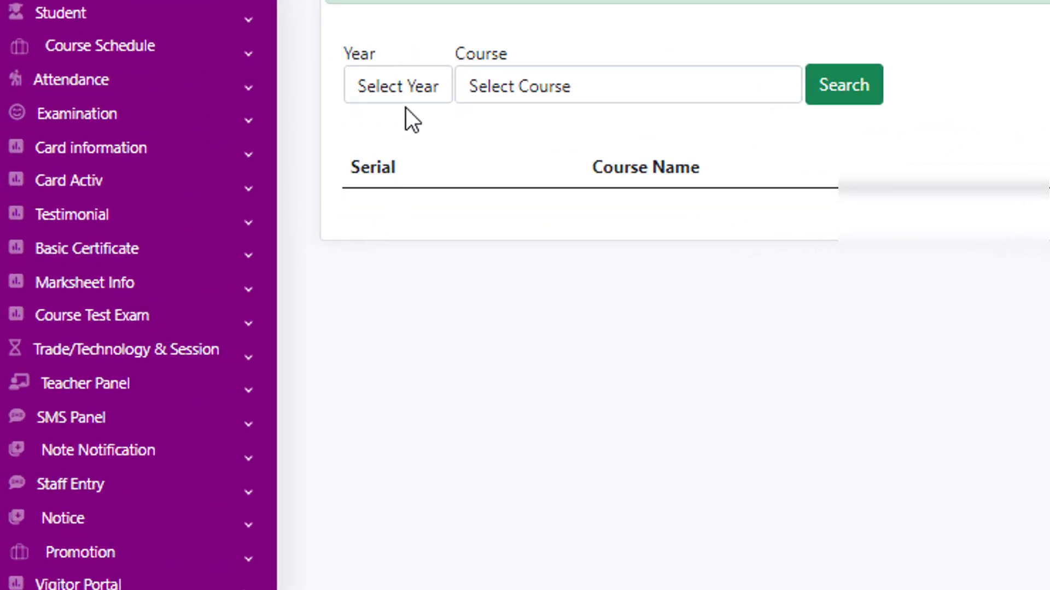
{"action": "left_click", "coordinate": [120, 292]}
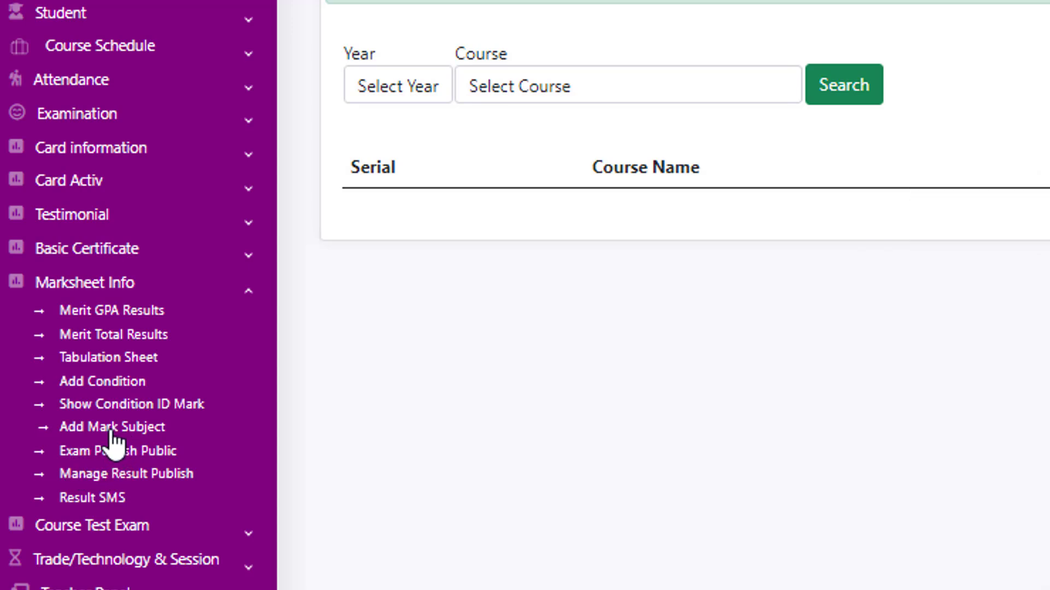
{"action": "left_click", "coordinate": [465, 1]}
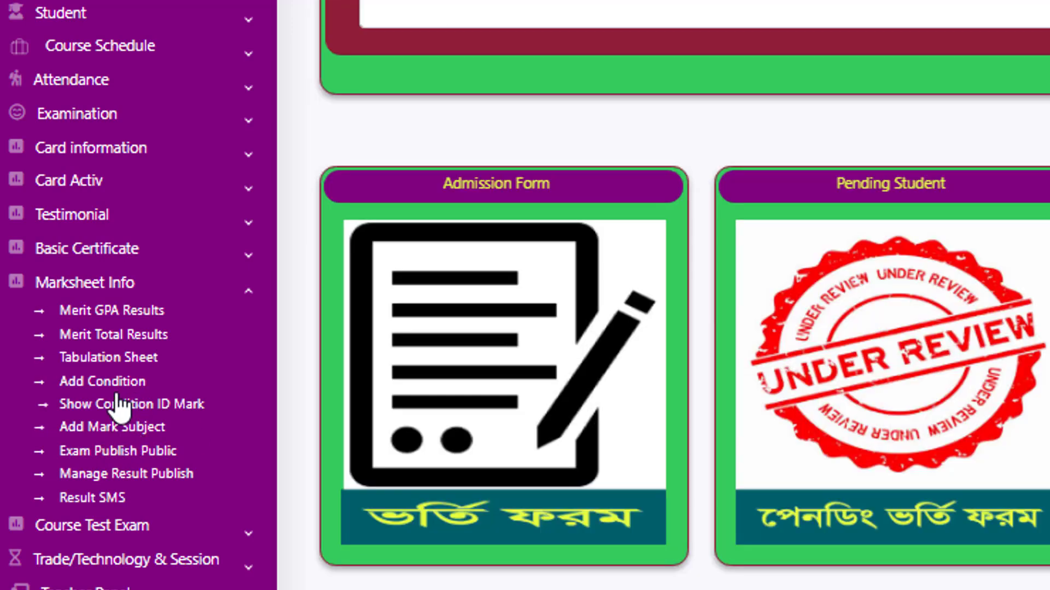
{"action": "left_click", "coordinate": [110, 416]}
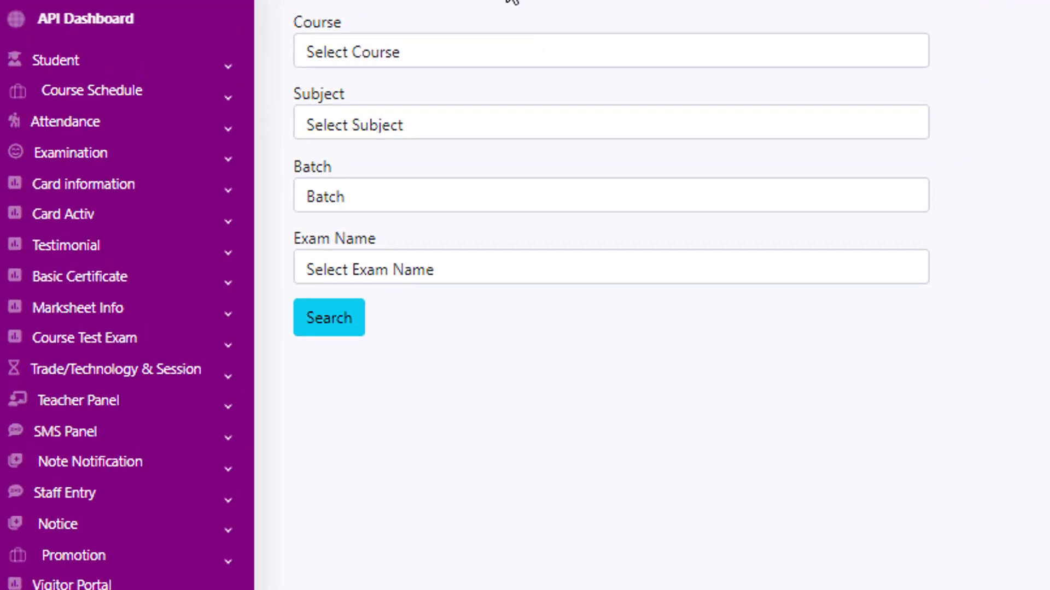
- Set the mark search to year 2024, Diploma in Microsoft Office Application and subject Class Test 01
{"action": "left_click", "coordinate": [375, 121]}
{"action": "left_click", "coordinate": [296, 170]}
{"action": "left_click", "coordinate": [323, 182]}
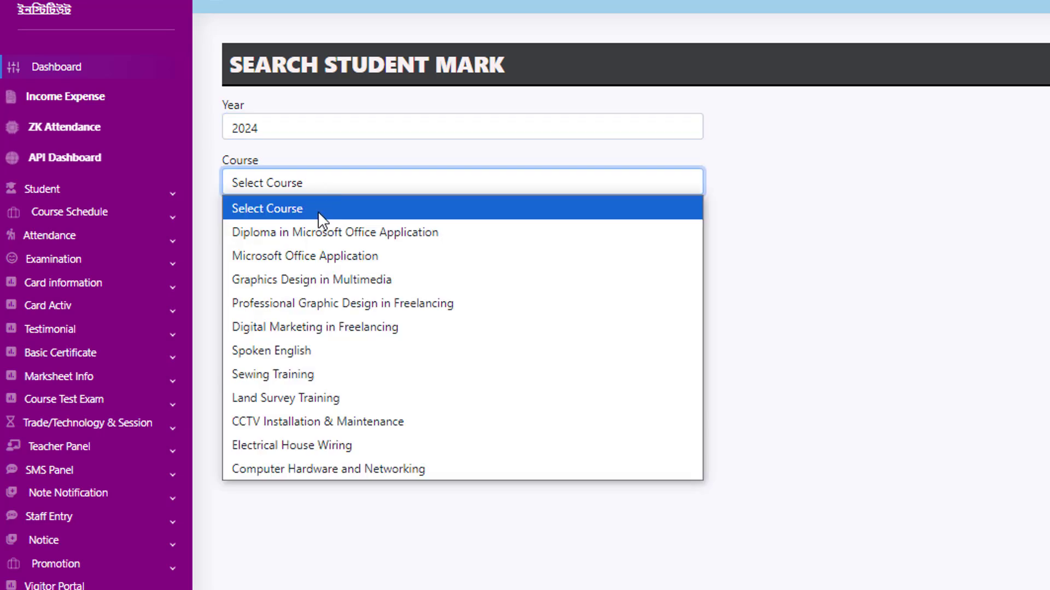
{"action": "left_click", "coordinate": [318, 234]}
{"action": "left_click", "coordinate": [315, 241]}
{"action": "left_click", "coordinate": [284, 286]}
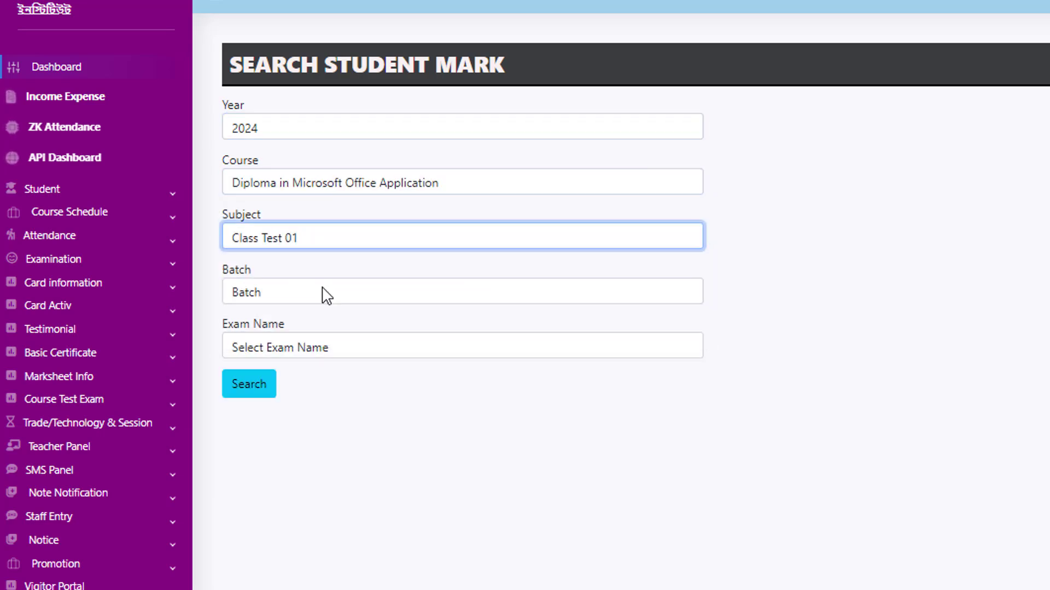
- Choose batch SBMO100 and final exam 2024, and list the students' saved Class Test 01 marks
{"action": "left_click", "coordinate": [319, 294]}
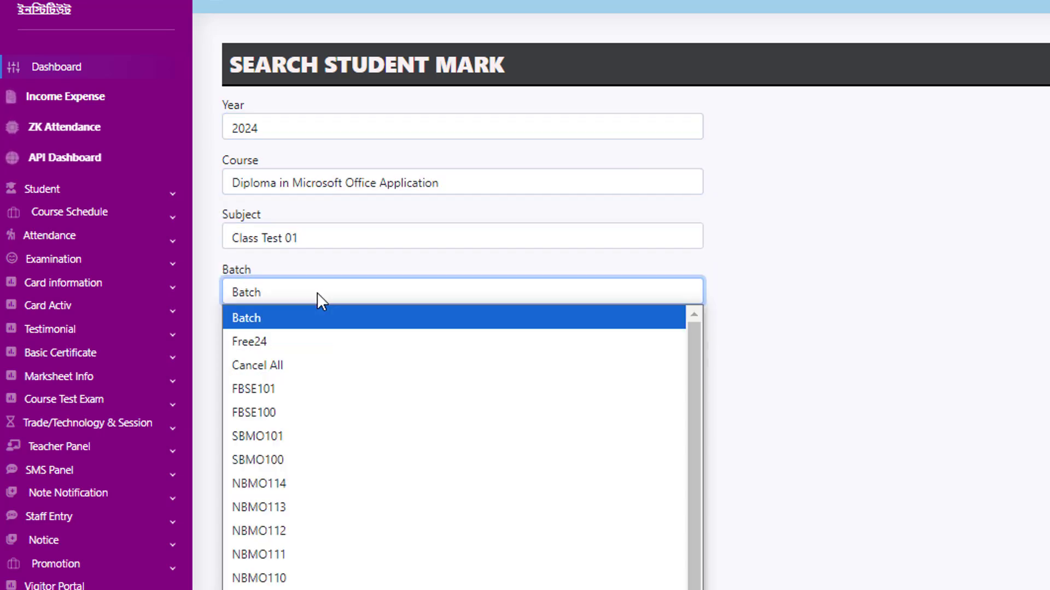
{"action": "left_click", "coordinate": [324, 458]}
{"action": "left_click", "coordinate": [280, 350]}
{"action": "left_click", "coordinate": [229, 393]}
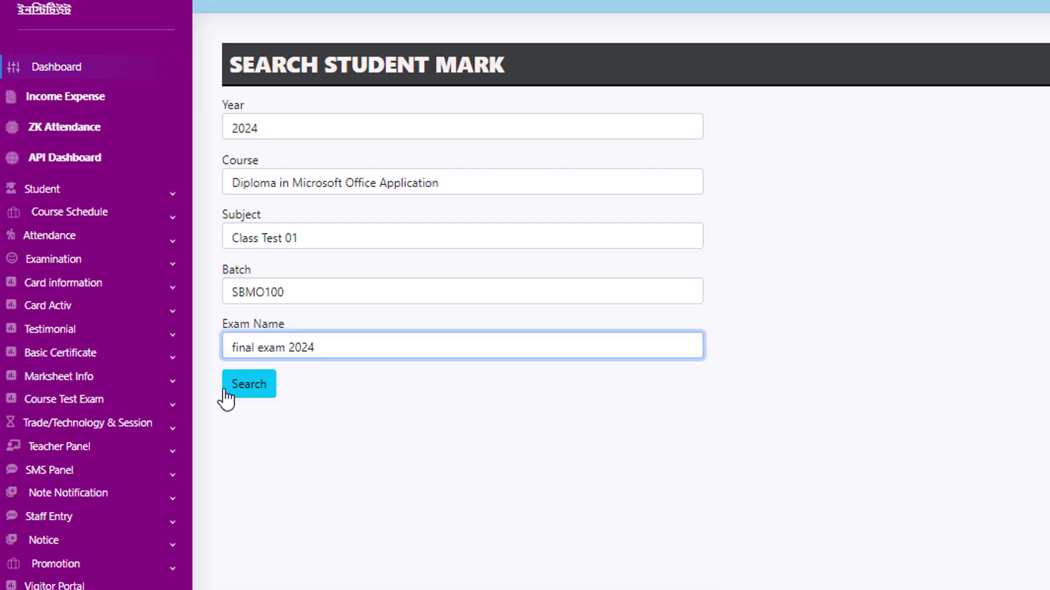
{"action": "left_click", "coordinate": [227, 389]}
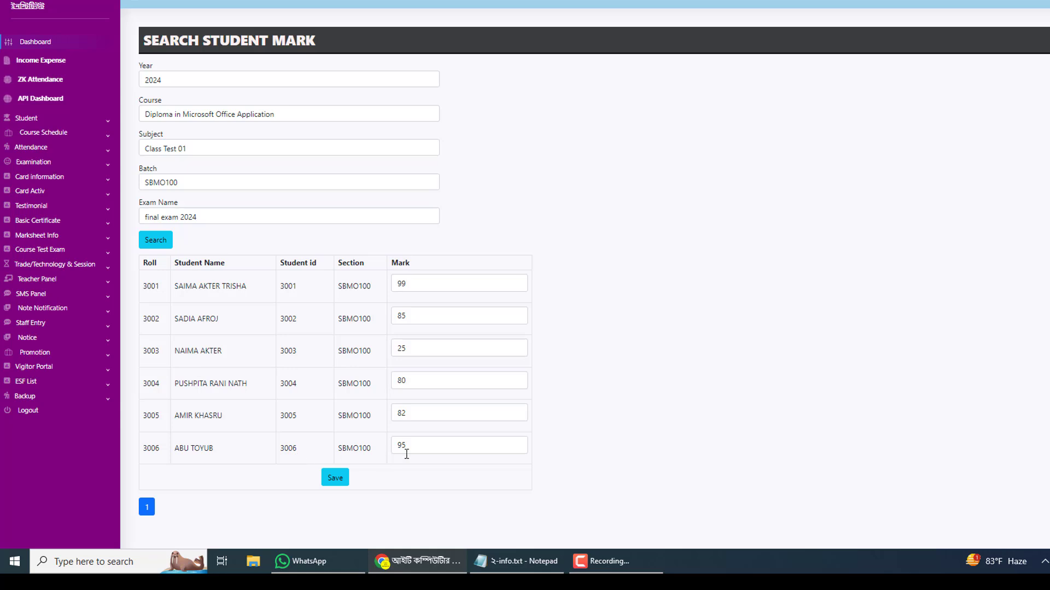
- Set the sixth SBMO100 student's Class Test 01 mark to 25 and save the marks
{"action": "left_click_drag", "start_coordinate": [414, 446], "coordinate": [393, 454]}
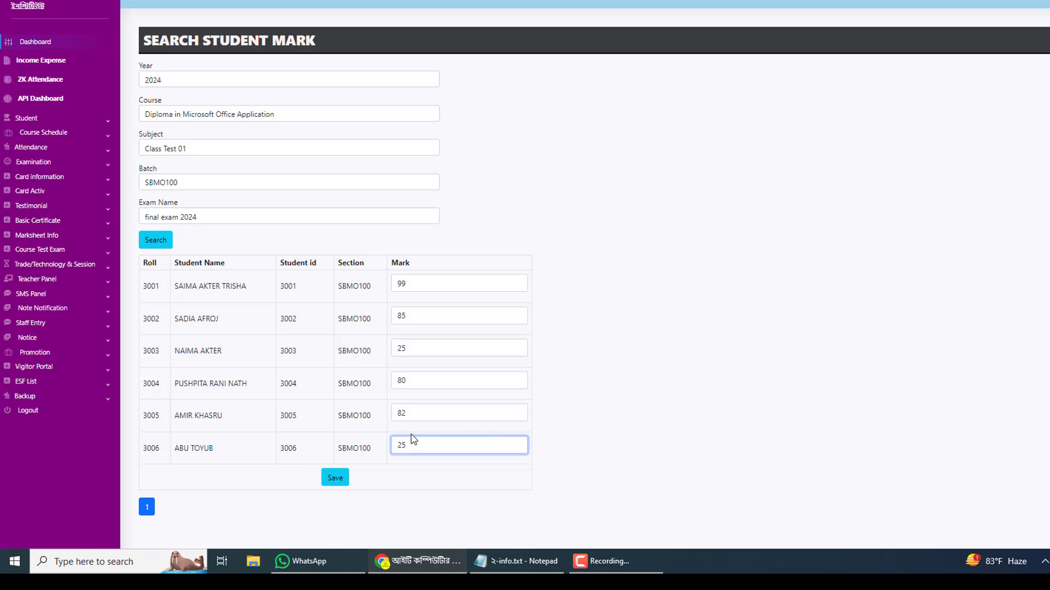
{"action": "left_click", "coordinate": [343, 480]}
{"action": "left_click", "coordinate": [332, 482]}
{"action": "left_click", "coordinate": [333, 478]}
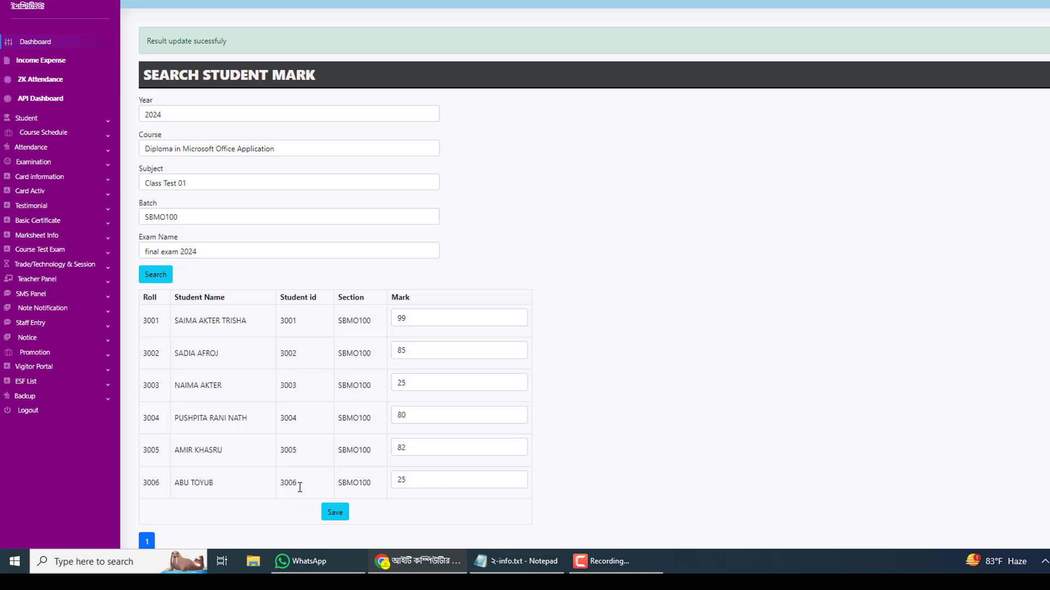
- List the batch's Class Test 02 marks, set the sixth student's mark to 20 and save
{"action": "left_click", "coordinate": [199, 185]}
{"action": "left_click", "coordinate": [186, 228]}
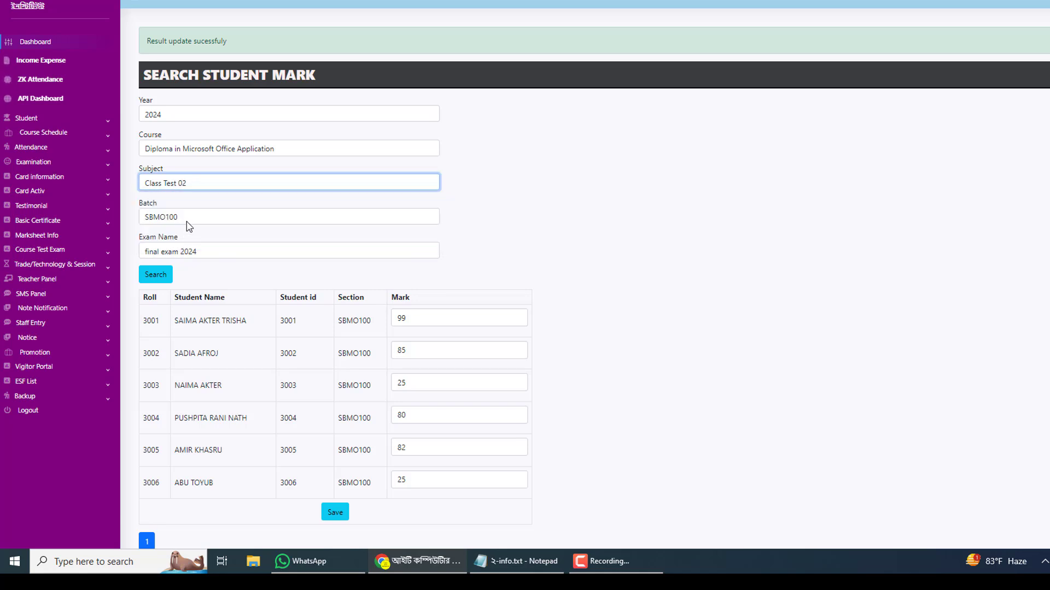
{"action": "left_click", "coordinate": [156, 274]}
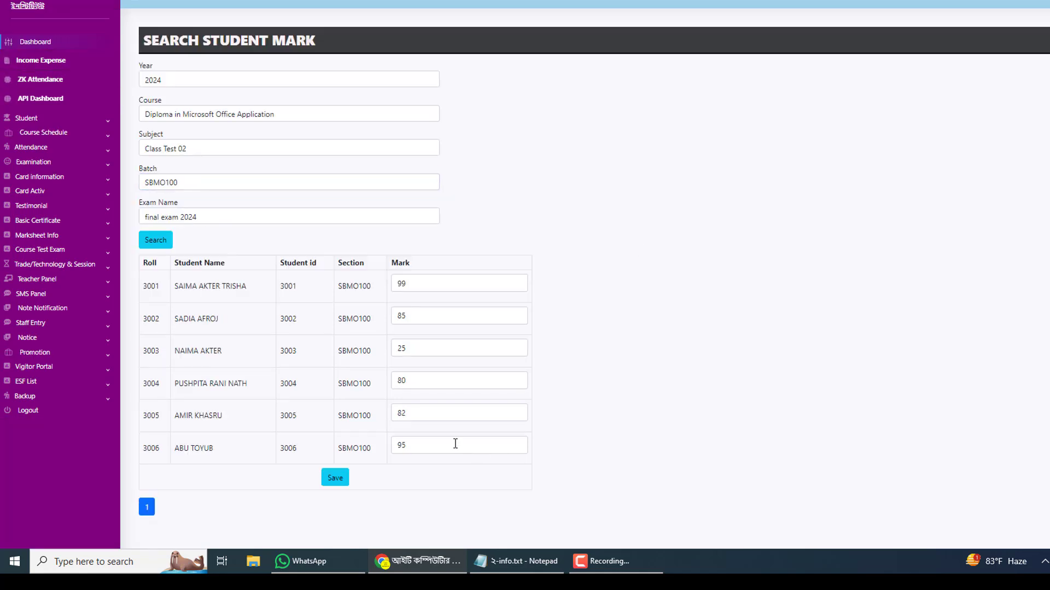
{"action": "double_click", "coordinate": [399, 447]}
{"action": "type", "text": "20"}
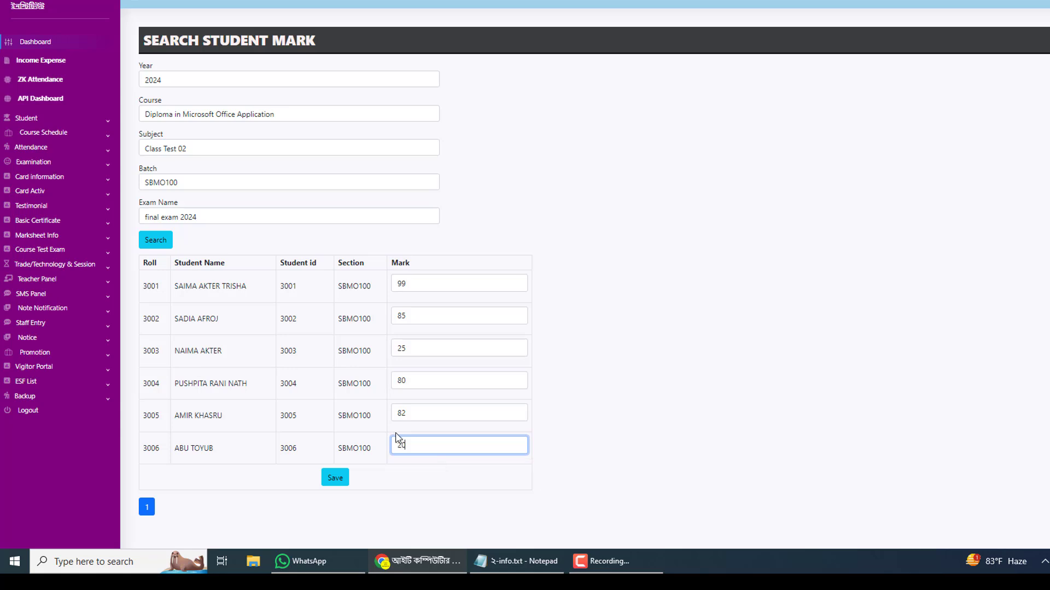
{"action": "left_click", "coordinate": [335, 479]}
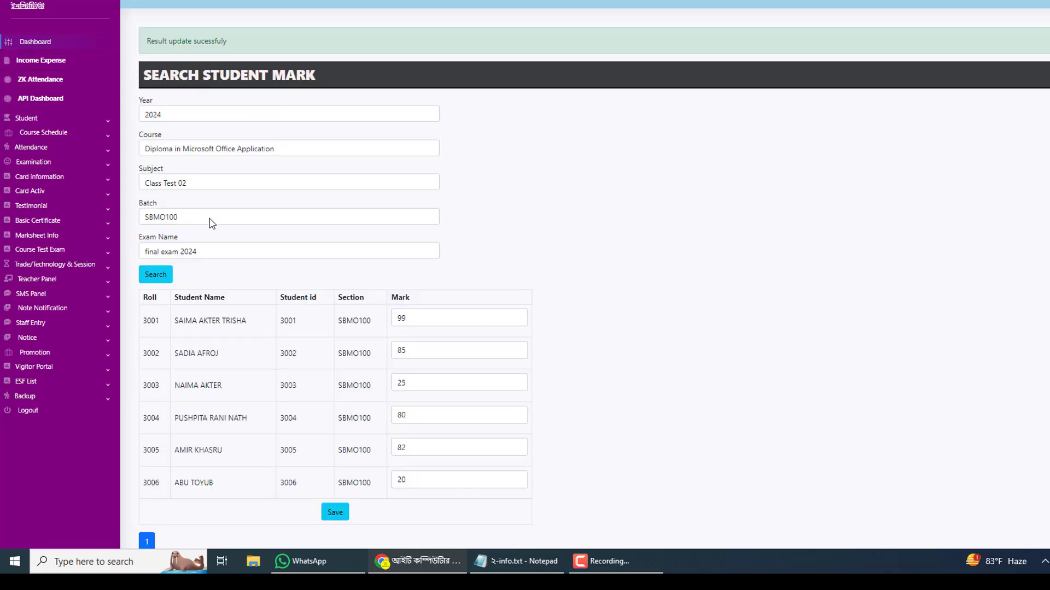
- List the batch's Class Test 03 marks, set the sixth student's mark to 30 and save
{"action": "left_click", "coordinate": [210, 184]}
{"action": "left_click", "coordinate": [197, 243]}
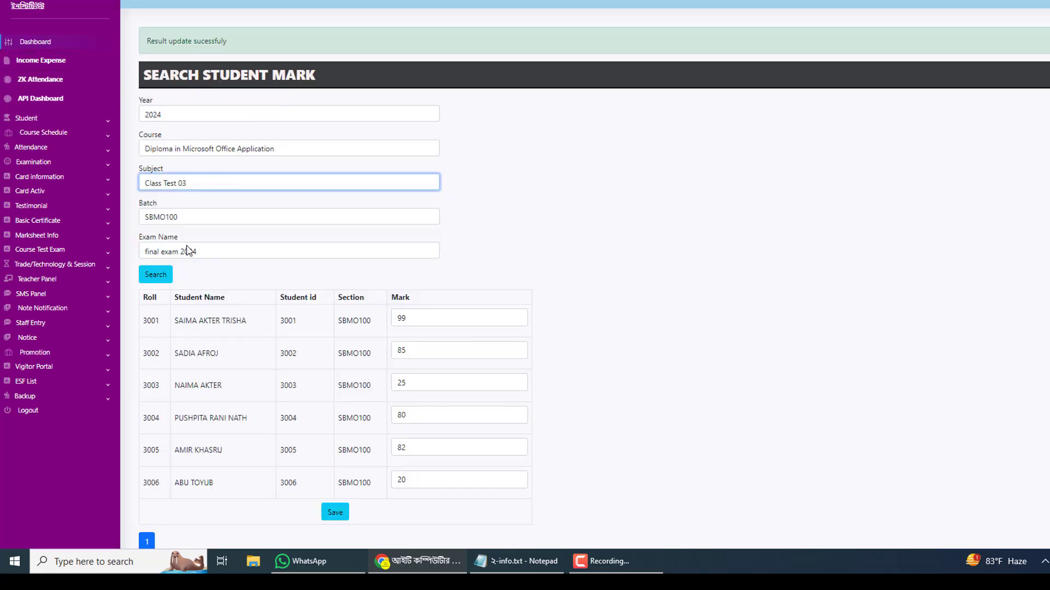
{"action": "left_click", "coordinate": [155, 275]}
{"action": "left_click_drag", "start_coordinate": [443, 446], "coordinate": [390, 453]}
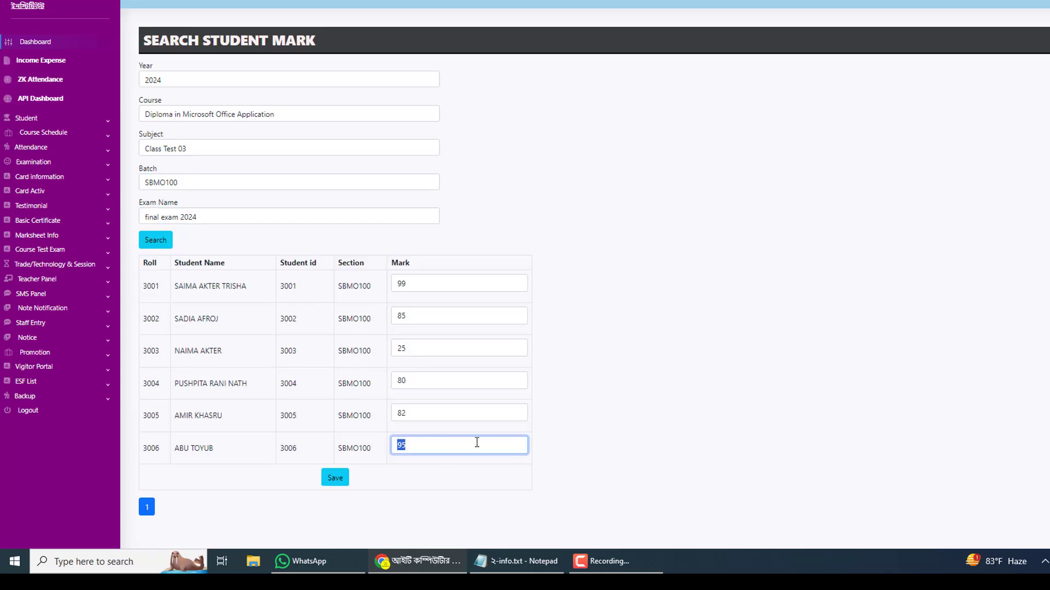
{"action": "left_click", "coordinate": [335, 478]}
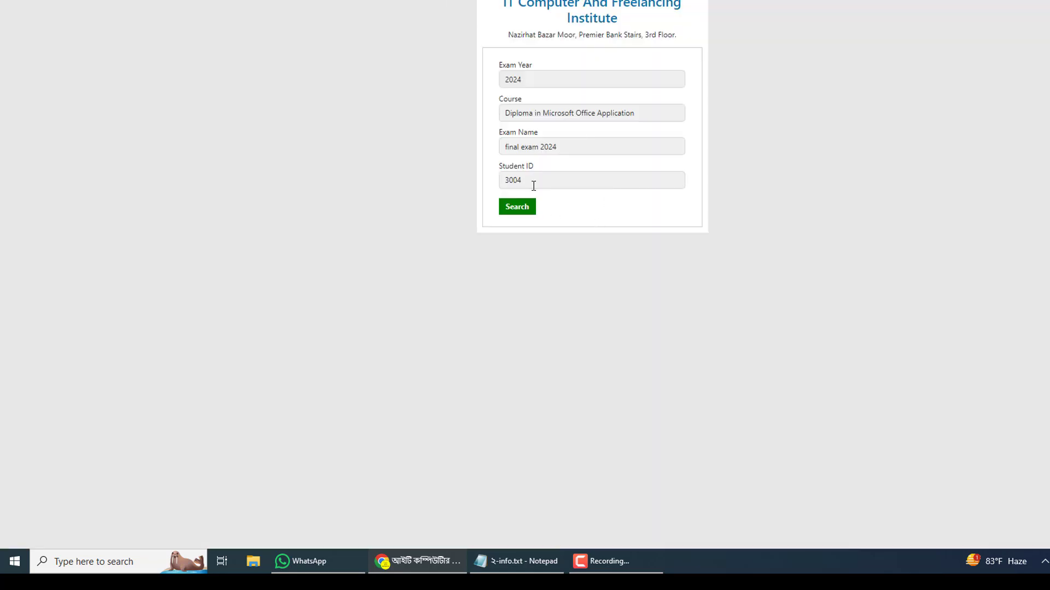
- Switch to the public results search, look up the sixth SBMO100 student by student ID and examine the marksheet
{"action": "left_click_drag", "start_coordinate": [534, 186], "coordinate": [515, 185]}
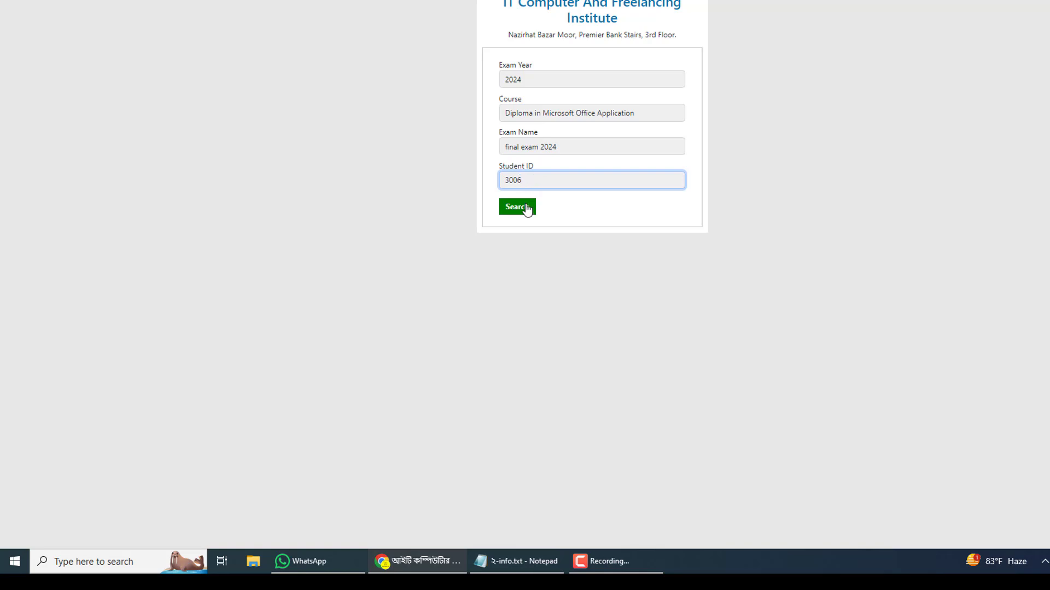
{"action": "left_click", "coordinate": [517, 206]}
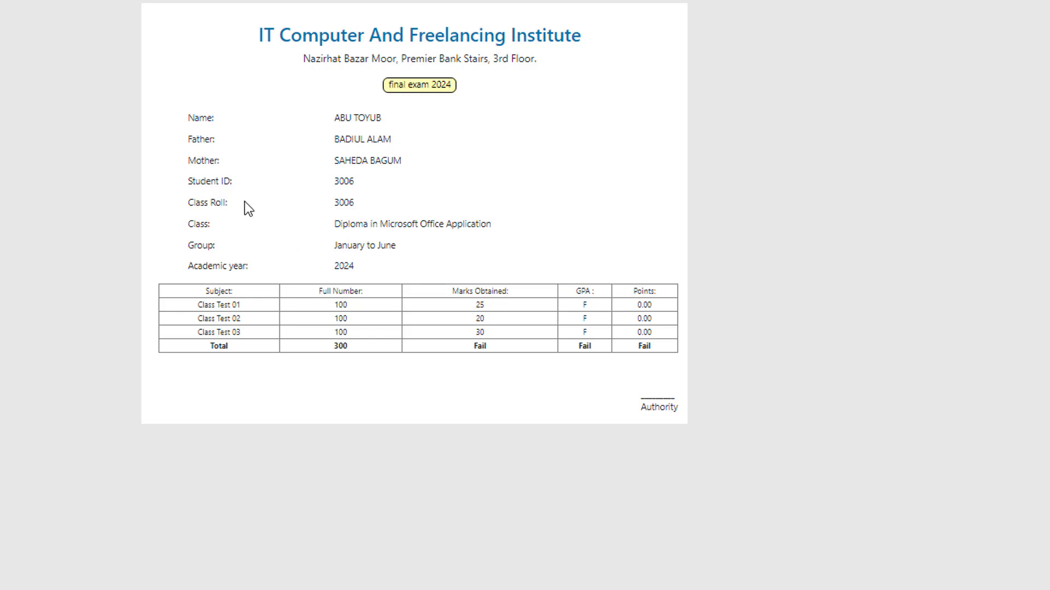
{"action": "mouse_move", "coordinate": [152, 44]}
{"action": "left_mouse_down"}
{"action": "mouse_move", "coordinate": [441, 290]}
{"action": "mouse_move", "coordinate": [694, 445]}
{"action": "left_mouse_up"}
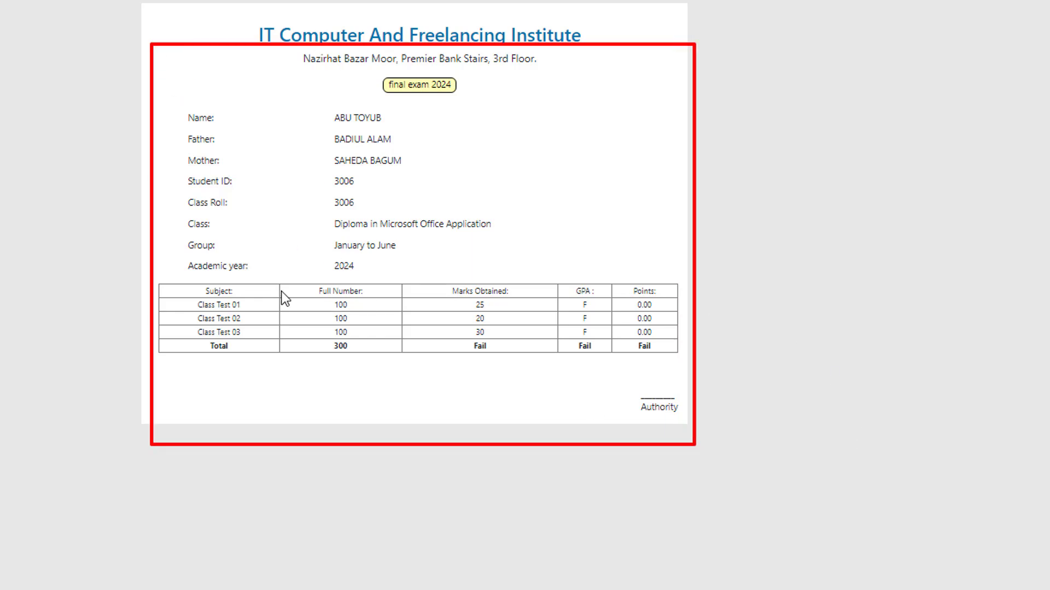